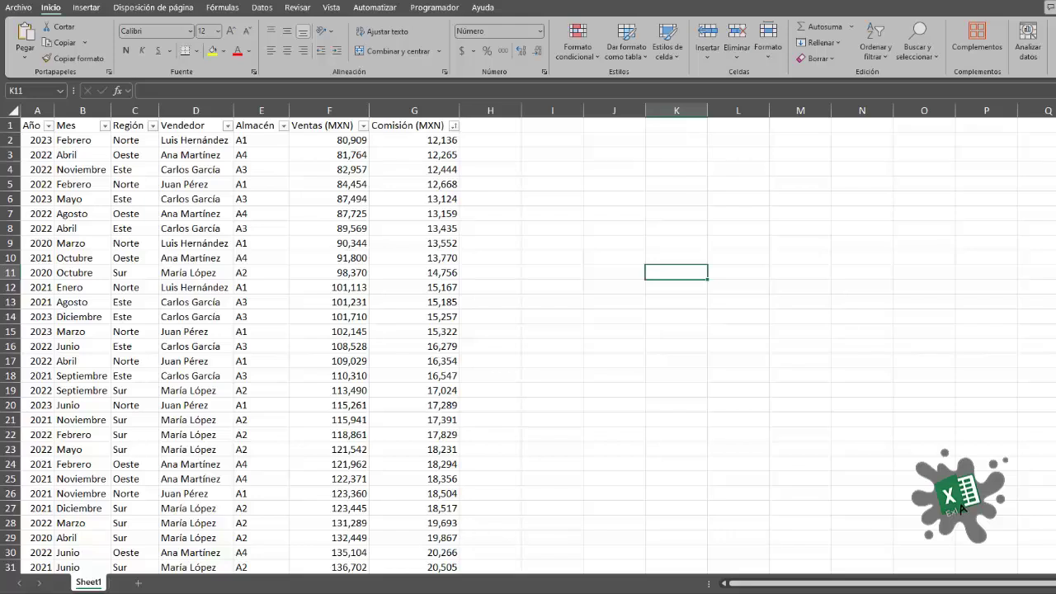
Examine the whole sales dataset from the header row down to its last record in row 52
key("ctrl+Left")
key("ctrl+Left")
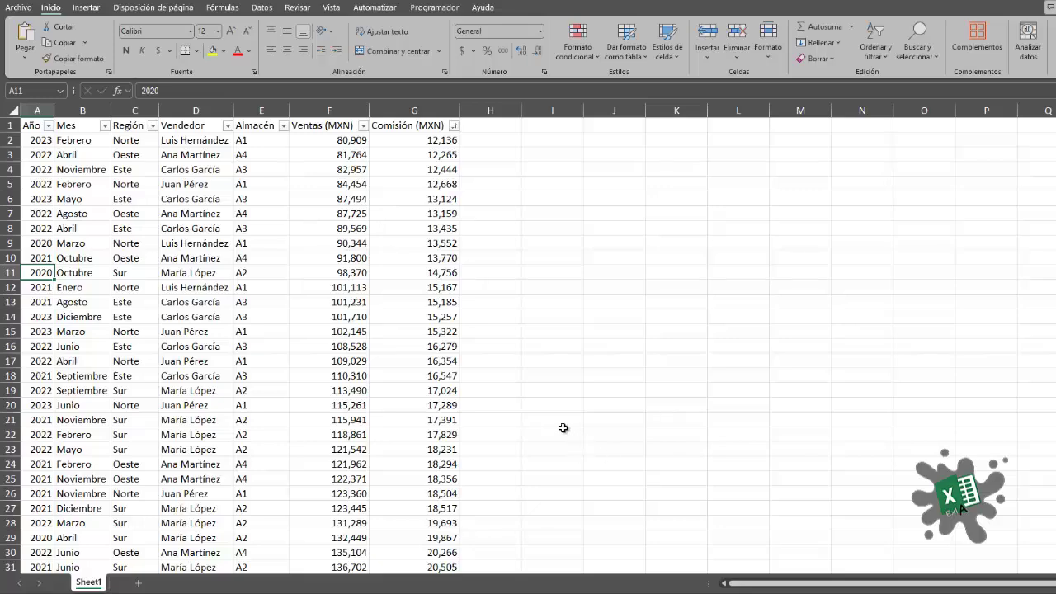
scroll(568, 430, "down", 1)
scroll(571, 434, "down", 11)
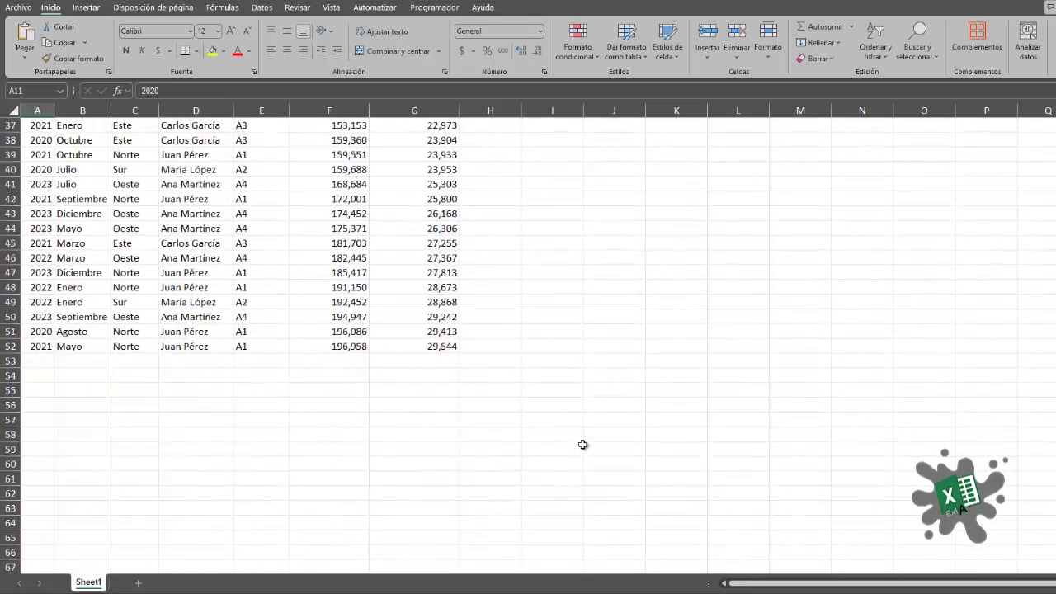
scroll(583, 445, "up", 1)
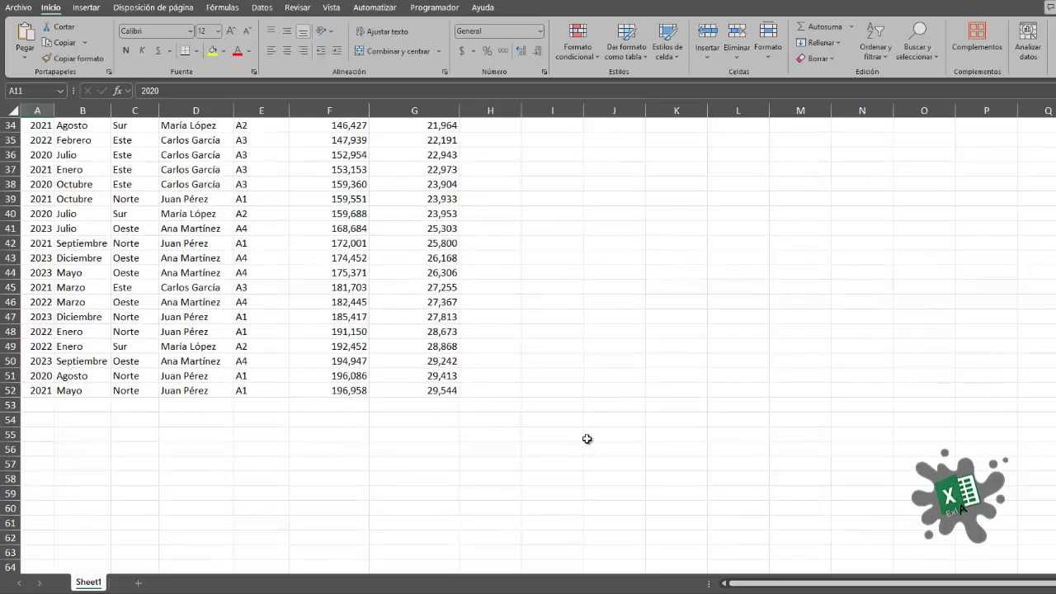
scroll(585, 435, "up", 3)
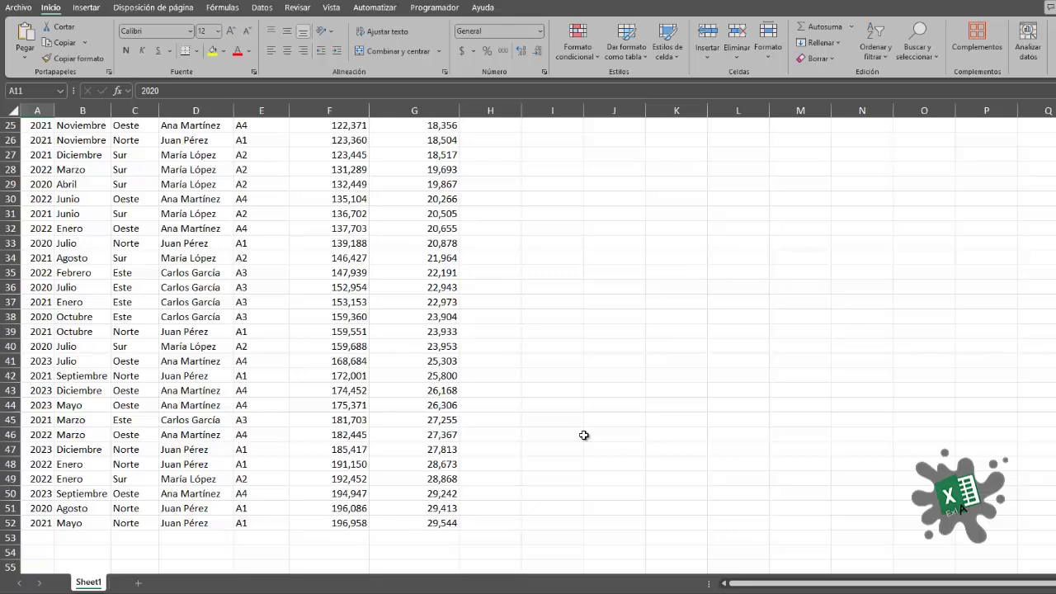
scroll(584, 436, "up", 8)
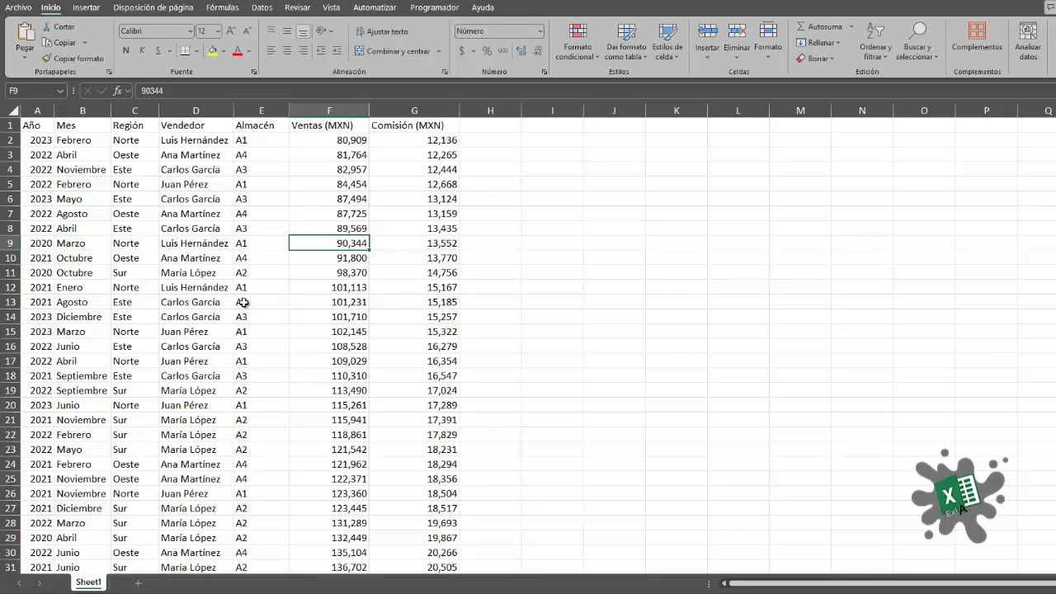
scroll(198, 322, "down", 3)
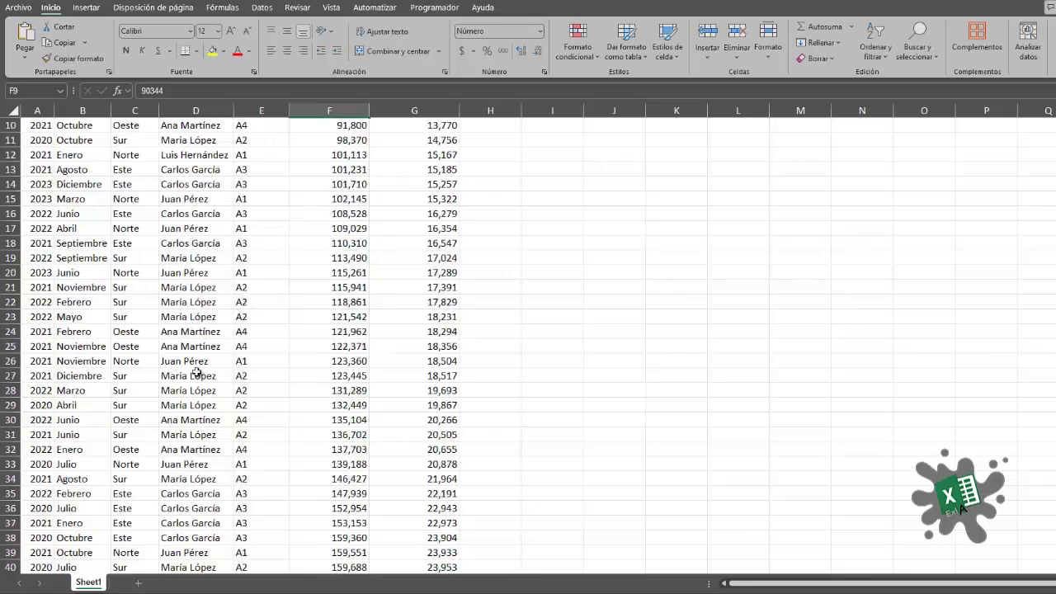
scroll(198, 374, "down", 2)
scroll(230, 371, "up", 1)
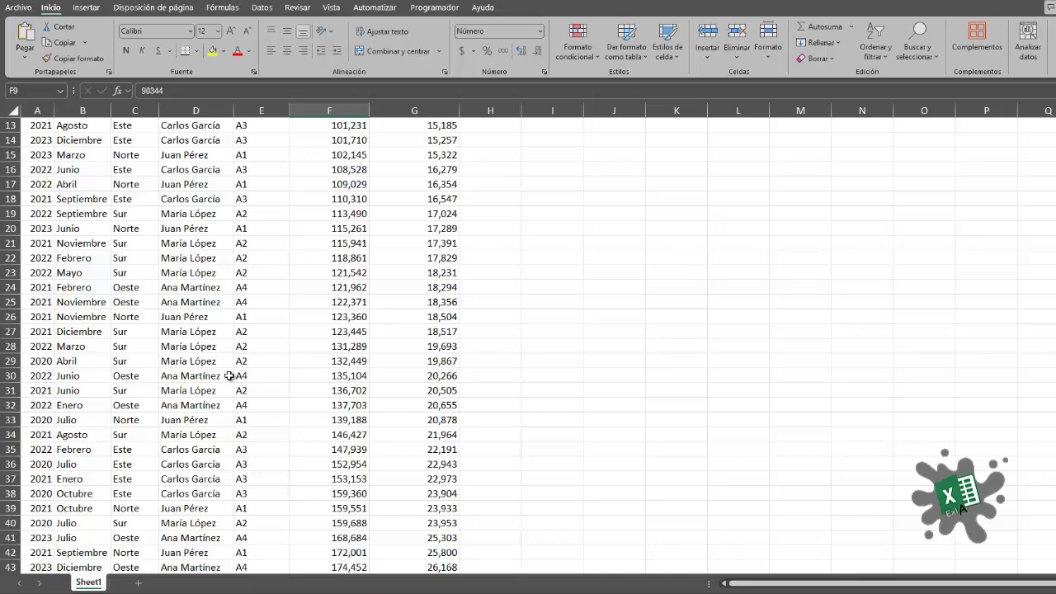
scroll(229, 375, "down", 8)
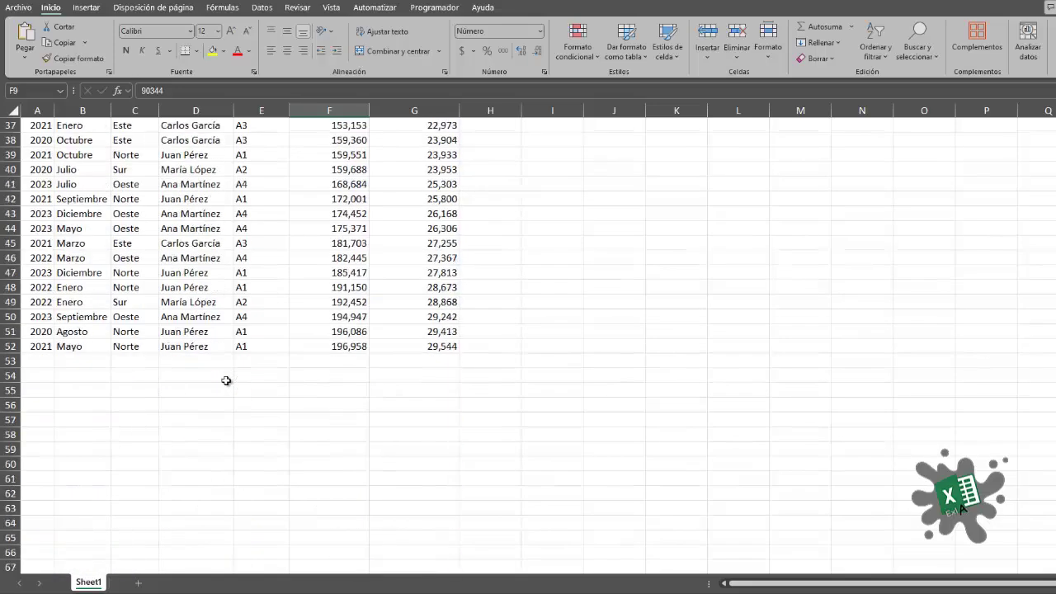
scroll(226, 380, "up", 4)
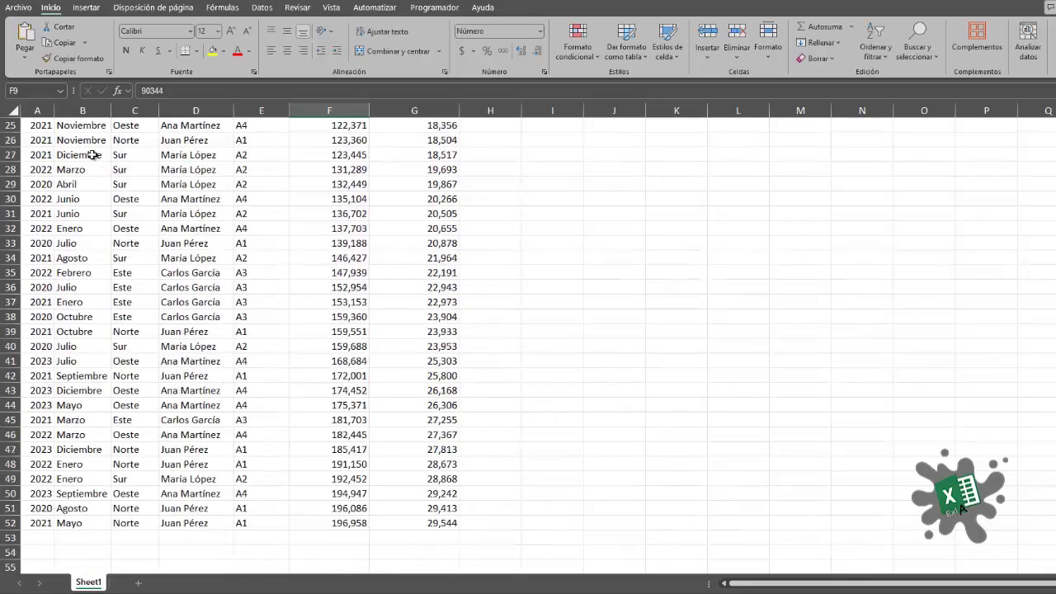
scroll(257, 285, "up", 8)
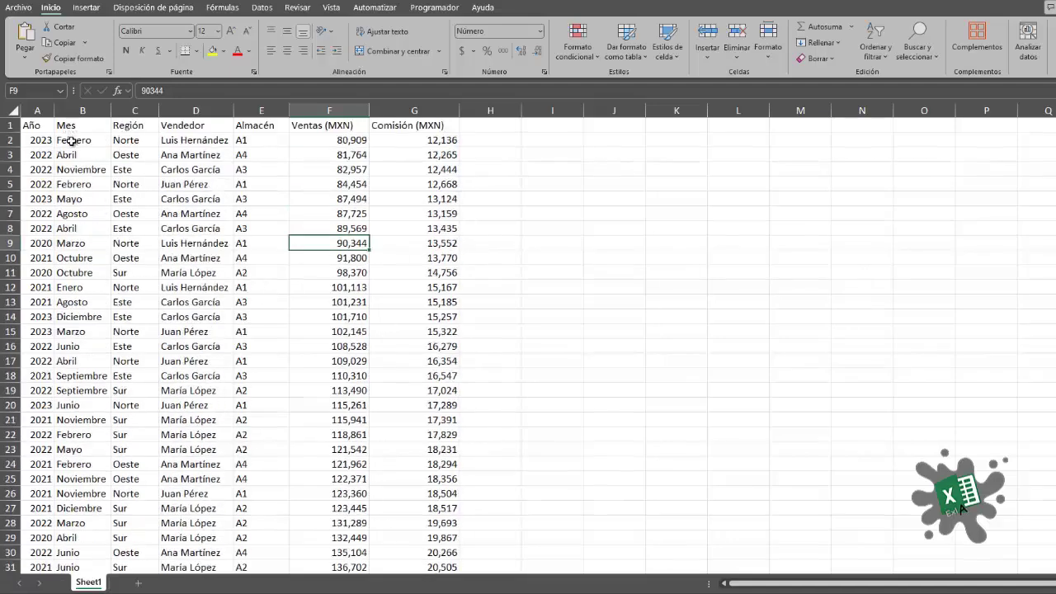
Review the column headers in row 1 one by one, from Año across to Comisión (MXN)
left_click_drag(80, 148, 331, 390)
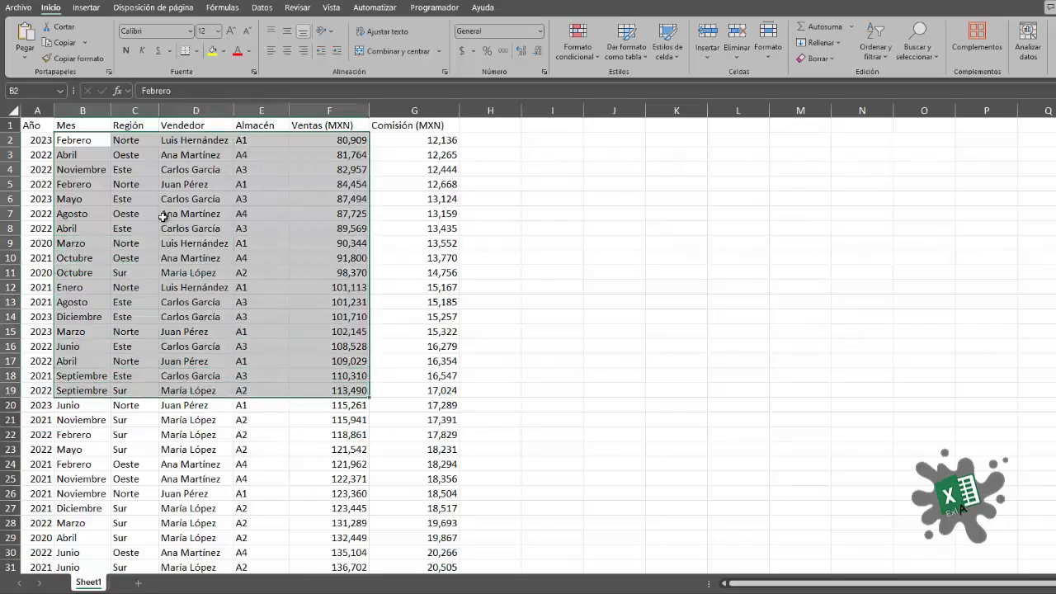
left_click(80, 168)
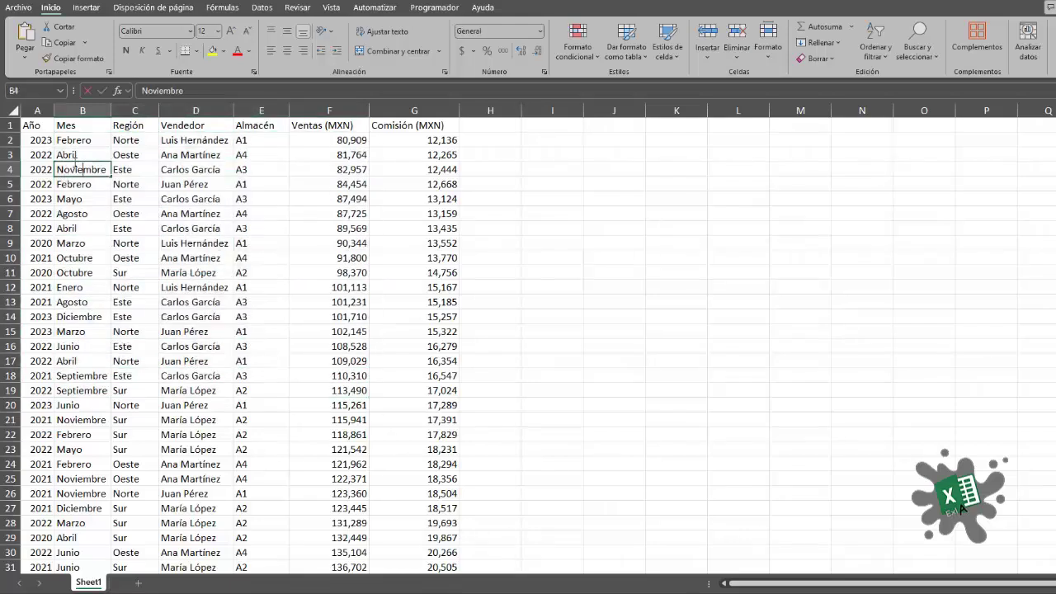
left_click(43, 141)
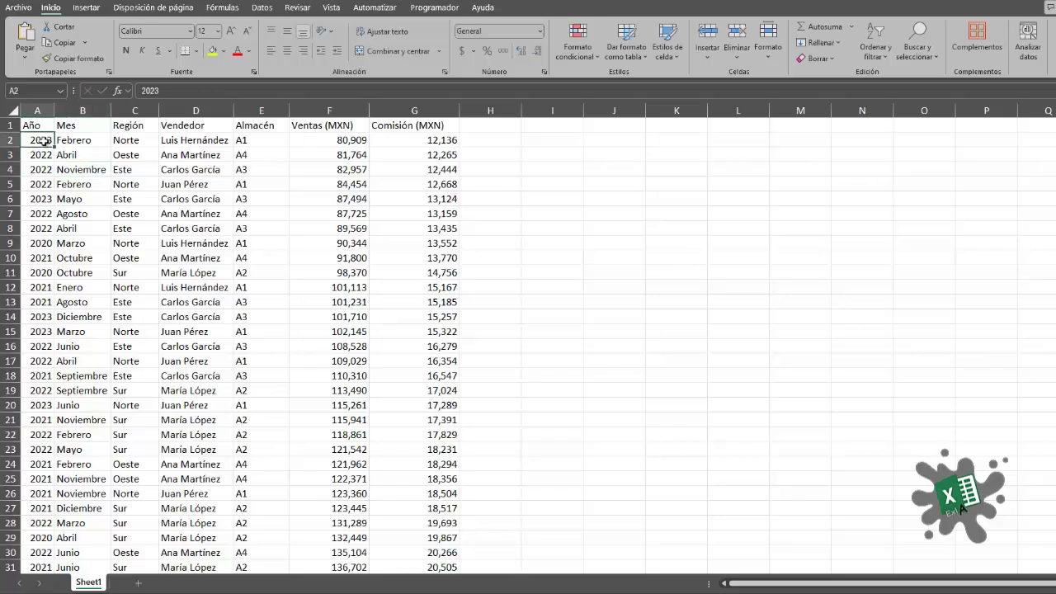
key("Up")
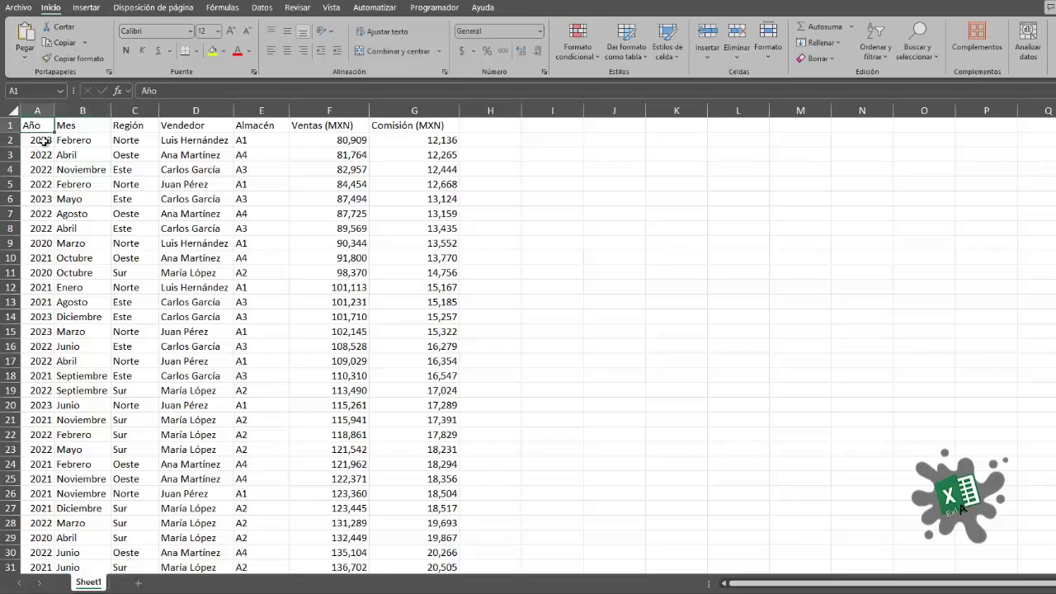
key("Right")
key("Right")
key("Right")
key("Right")
key("Right")
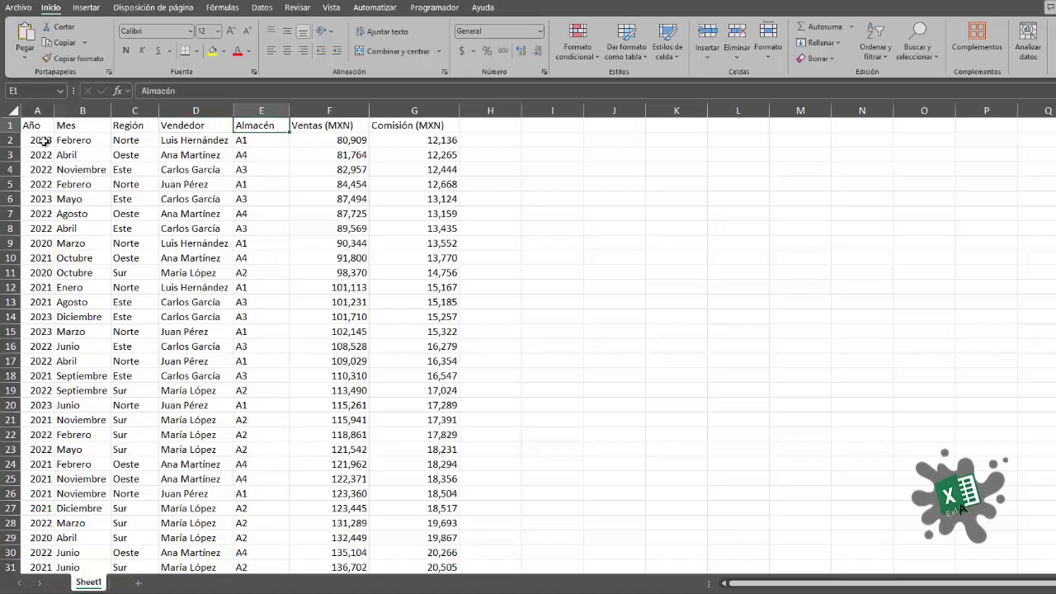
key("Right")
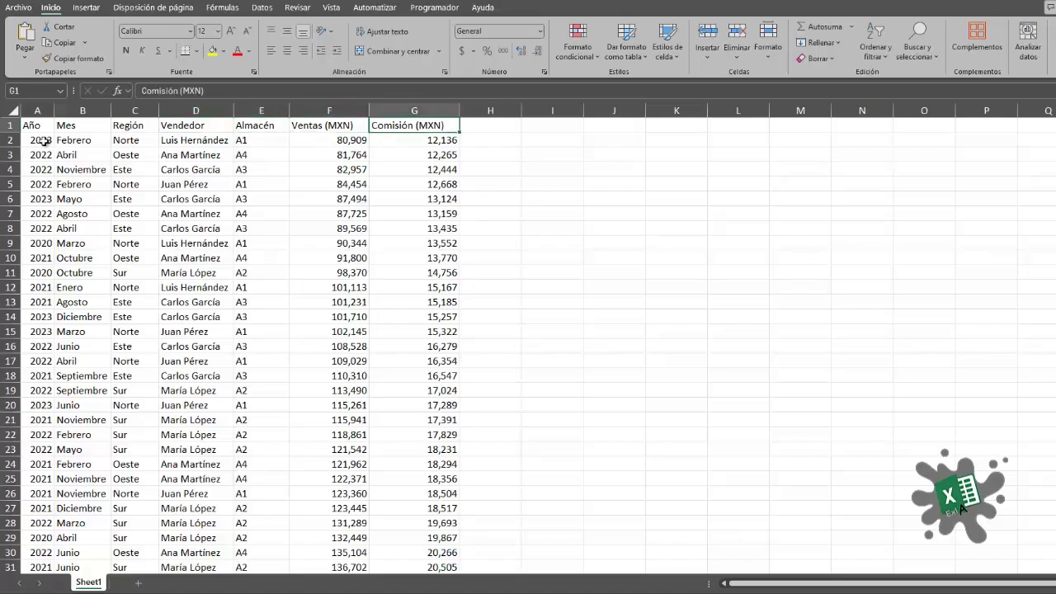
Go back through the Almacén, Vendedor, Región and Mes columns to the Año header in A1
key("Left")
key("Left")
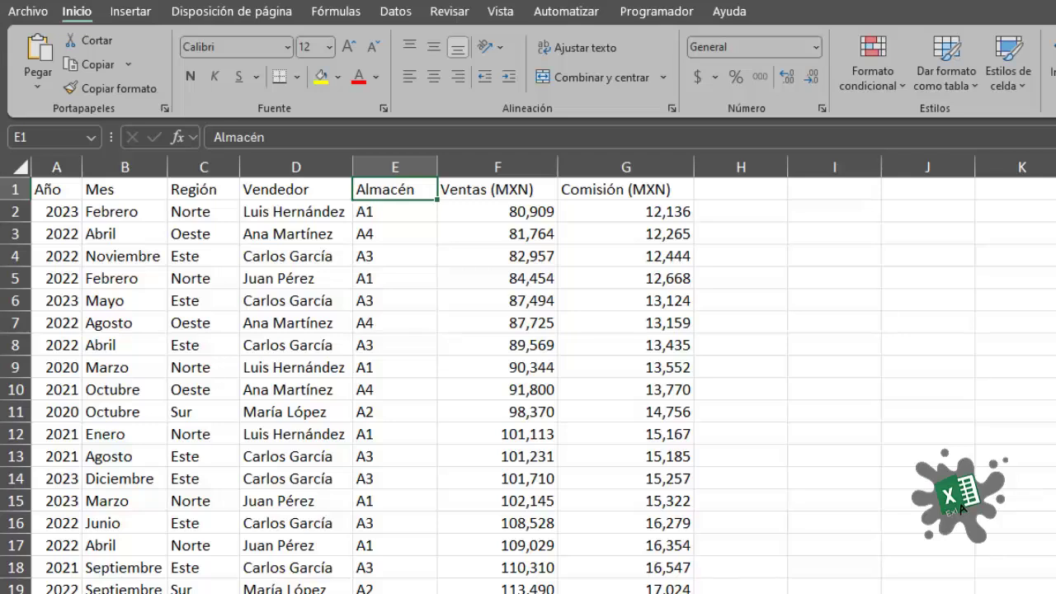
left_click(302, 192)
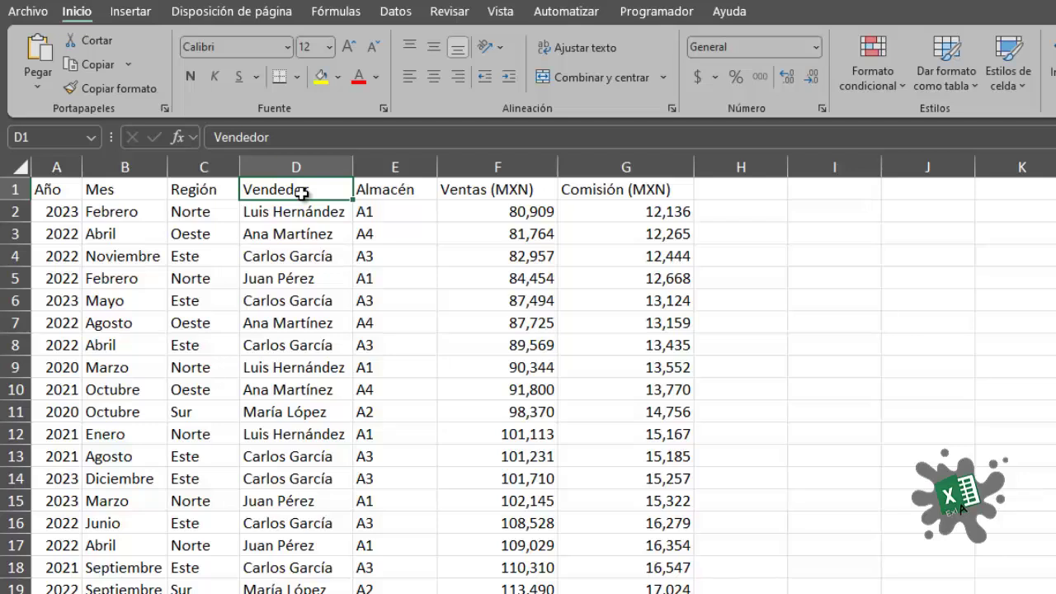
key("Left")
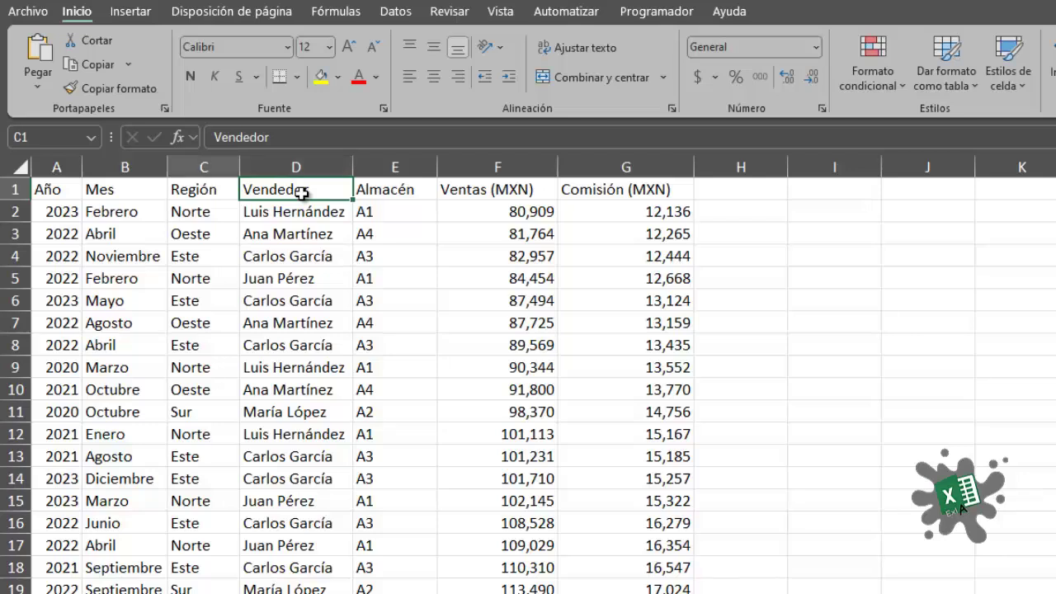
key("Down")
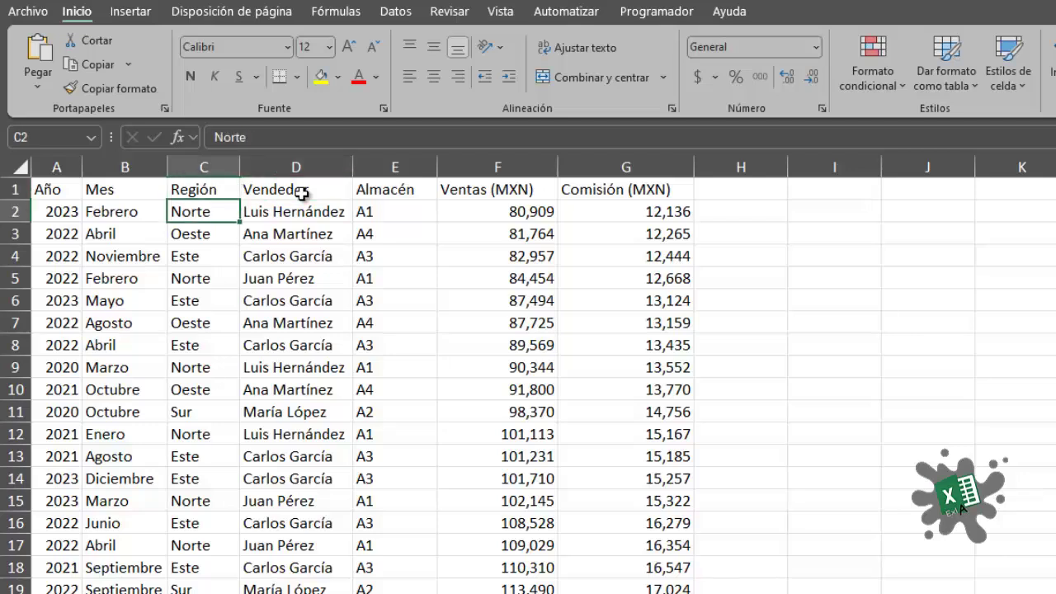
key("Left")
key("Up")
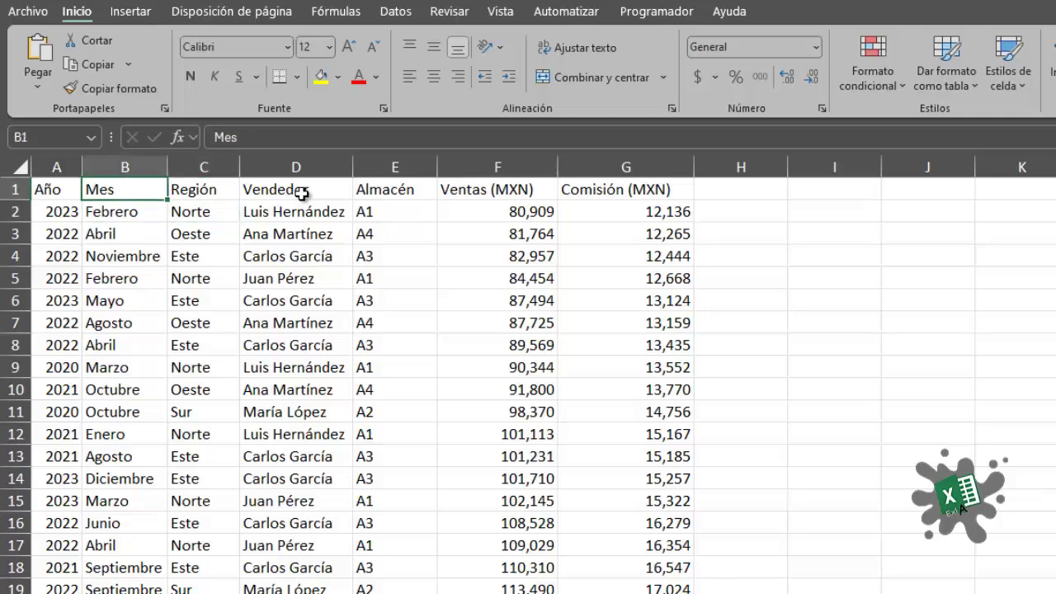
key("Left")
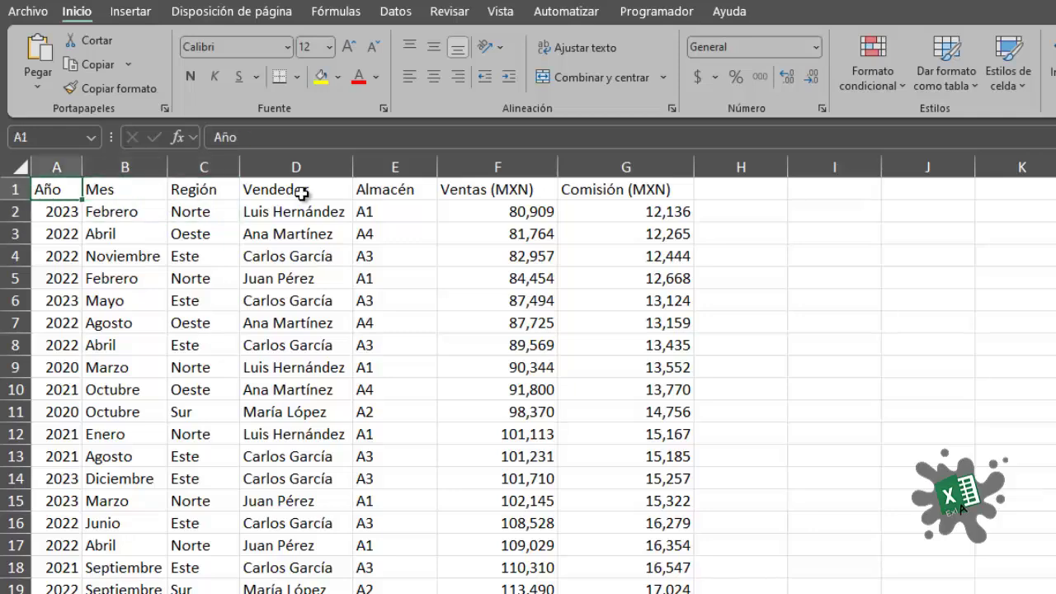
Apply all borders to the complete data range, A1:G52
key("ctrl+a")
scroll(302, 196, "down", 7)
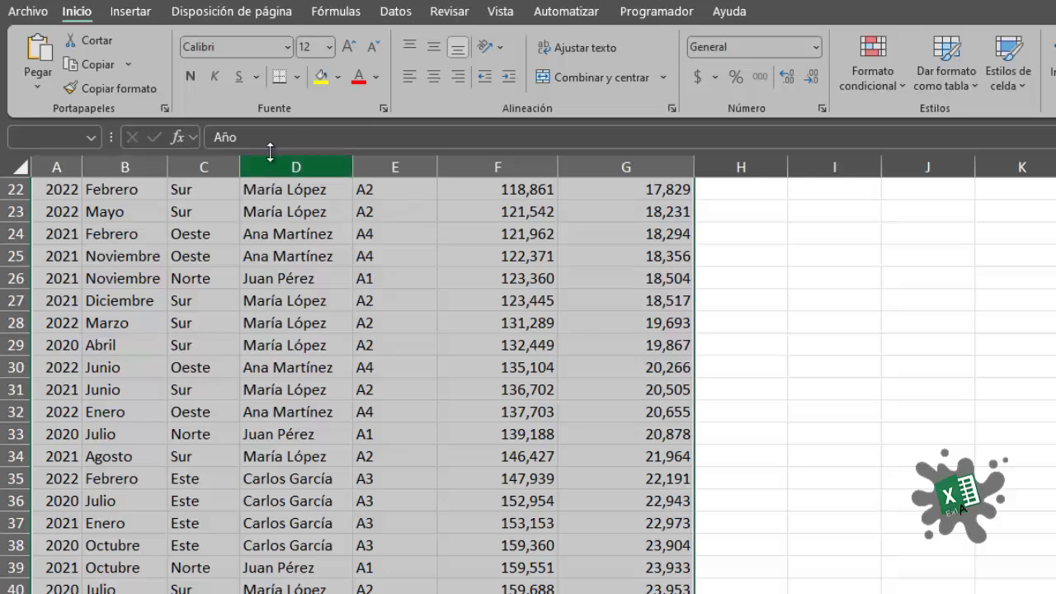
left_click(297, 77)
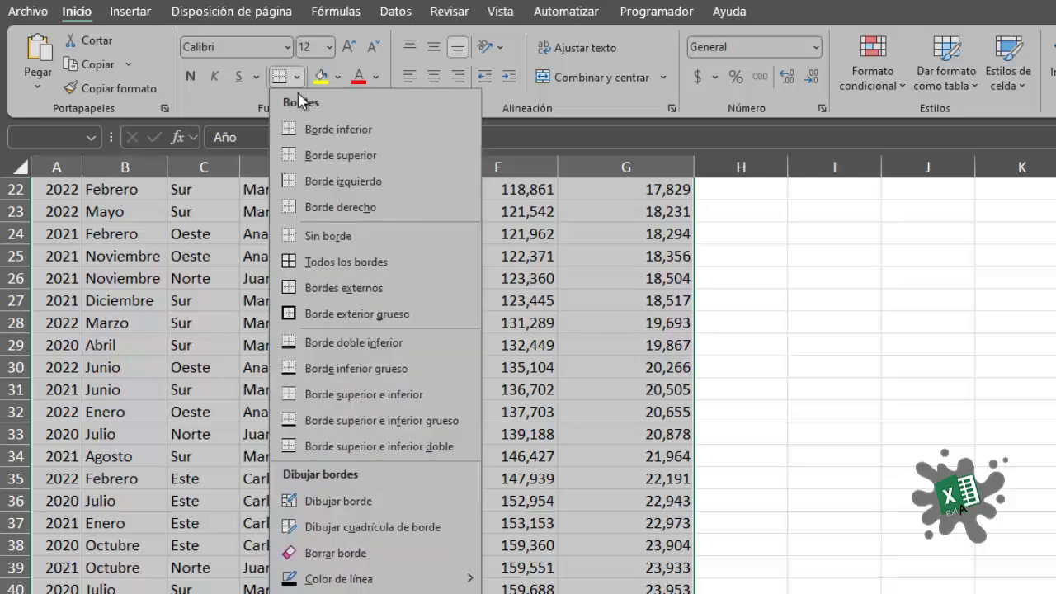
left_click(339, 262)
scroll(405, 262, "up", 7)
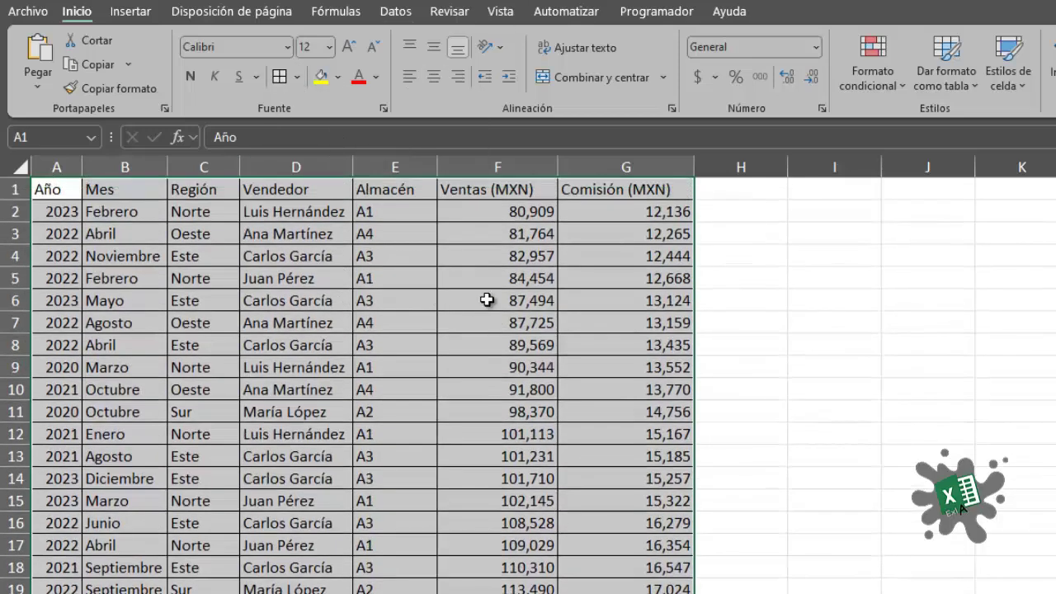
From cell B10 inside the data, start inserting a table over the dataset with its headers included
double_click(161, 384)
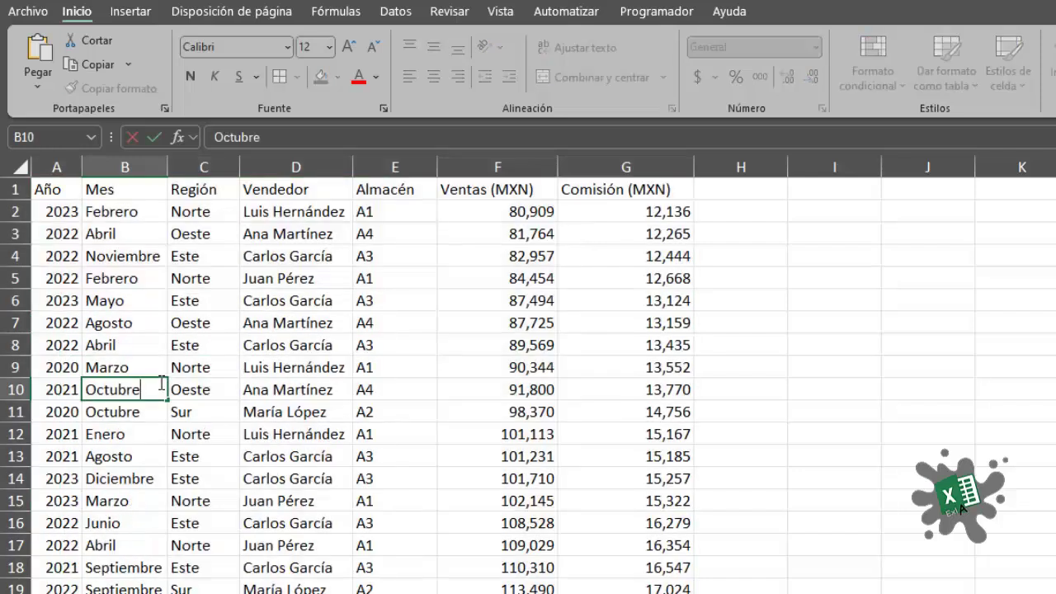
key("Escape")
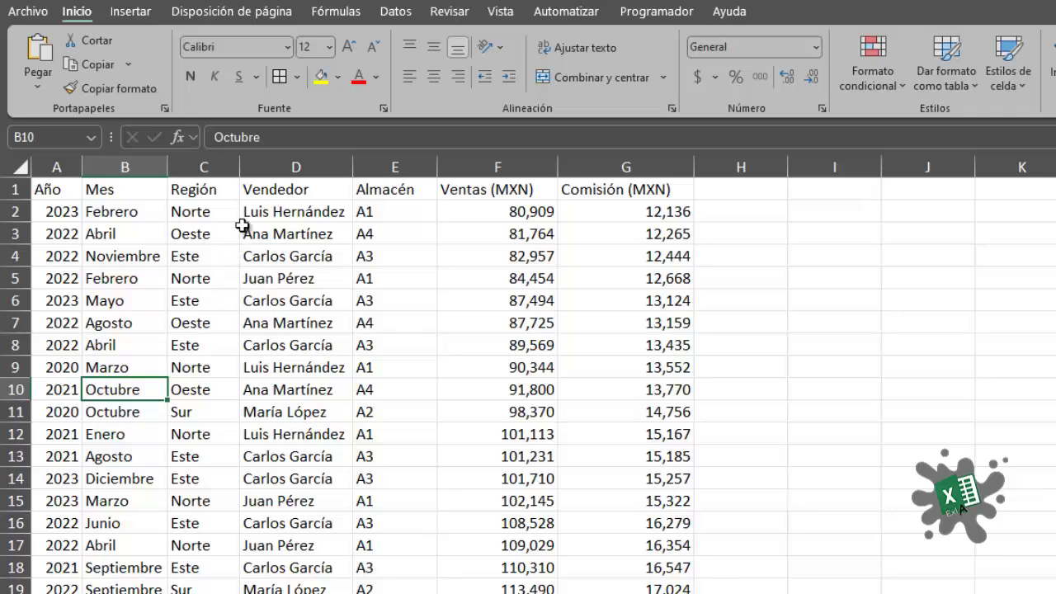
left_click(136, 20)
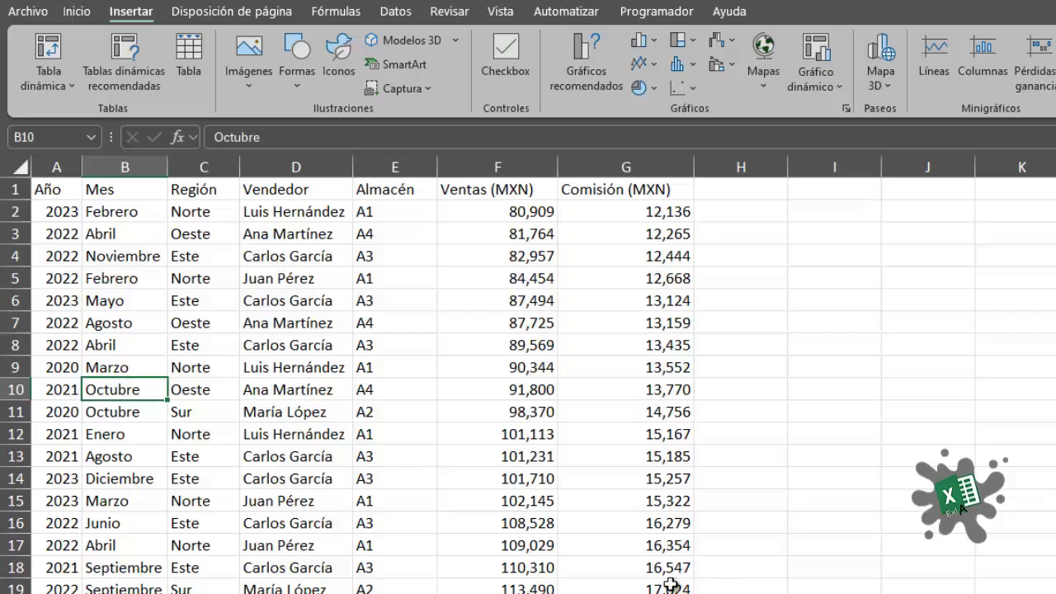
left_click(192, 58)
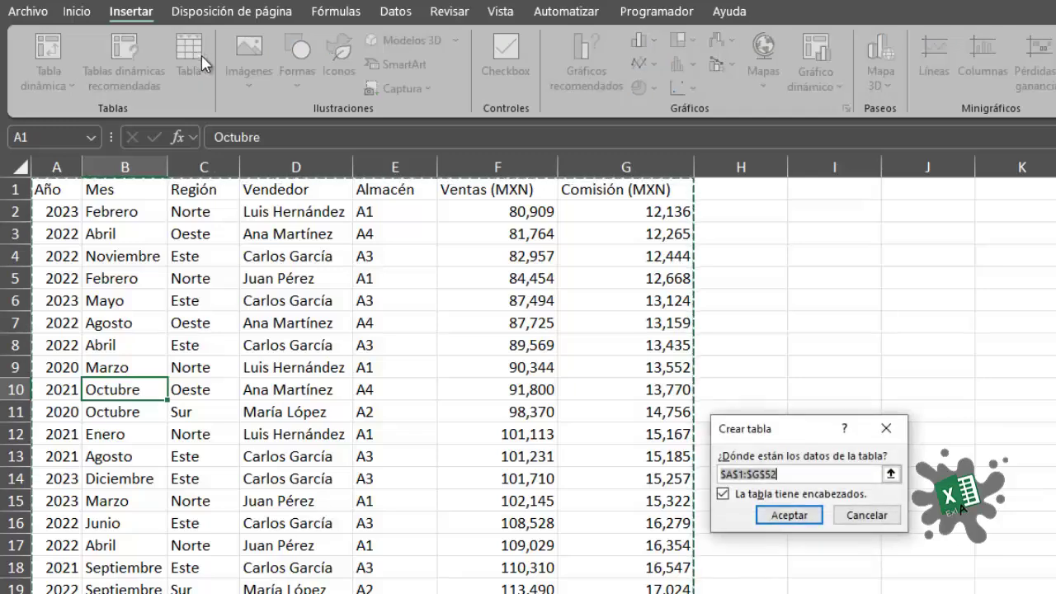
Check the proposed table range $A$1:$G$52 against the data rows, keeping the dialog clear of the marked area
scroll(696, 281, "down", 8)
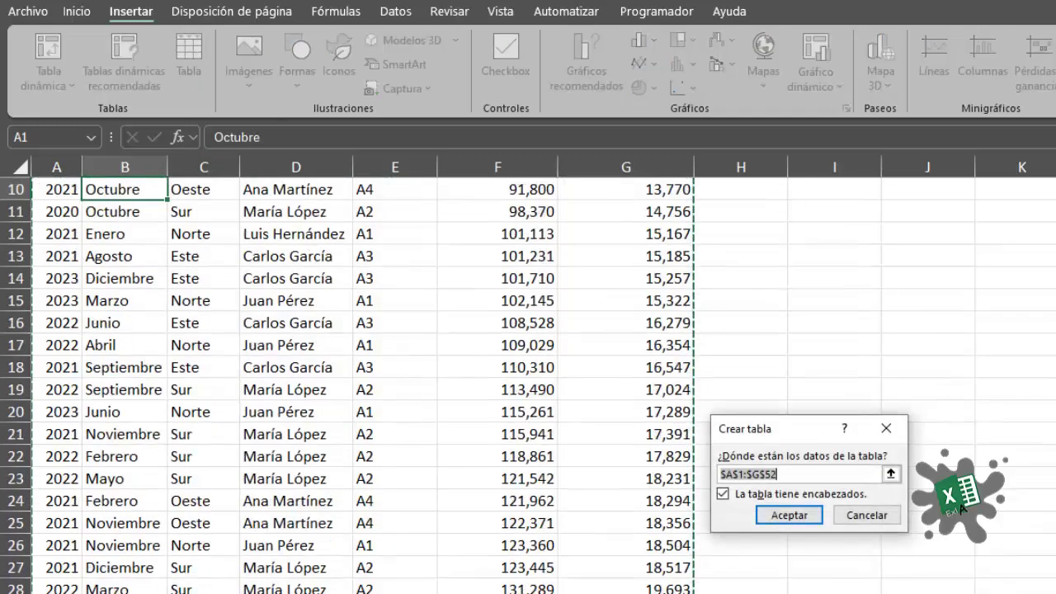
scroll(696, 281, "down", 1)
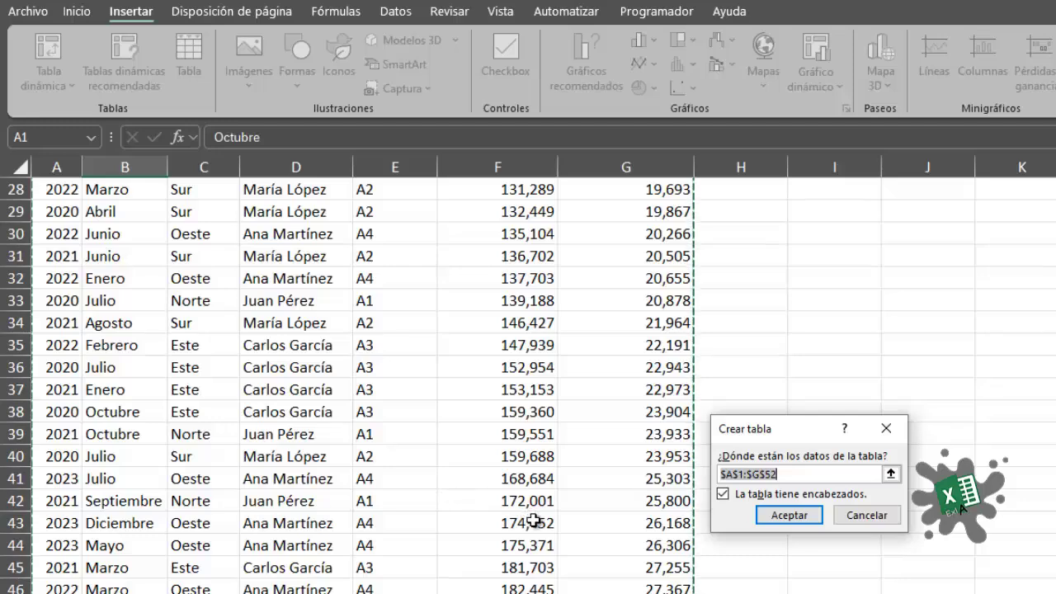
left_click_drag(761, 431, 767, 239)
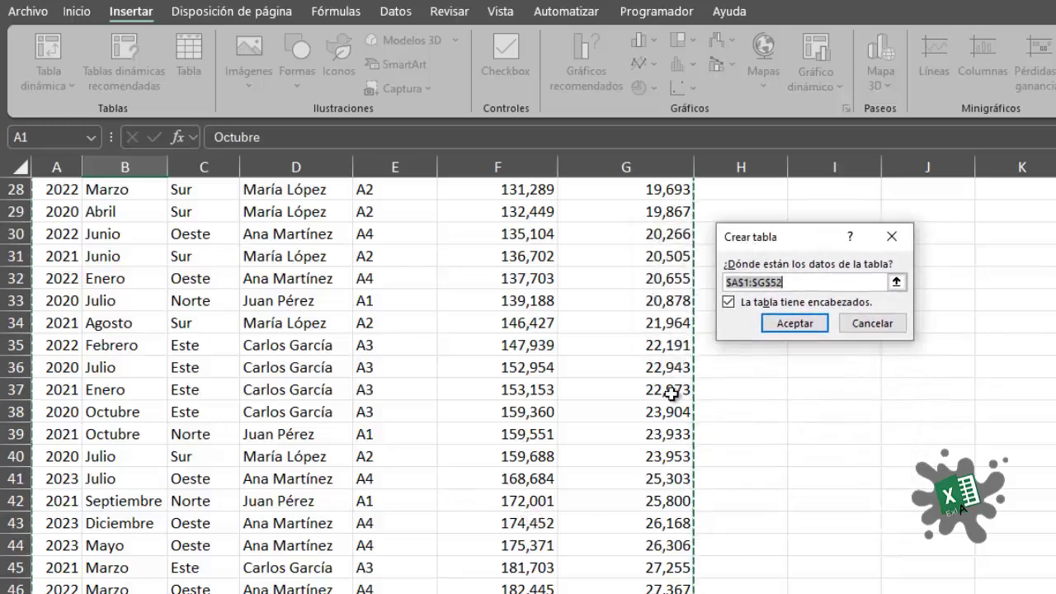
scroll(664, 434, "up", 3)
scroll(663, 434, "up", 3)
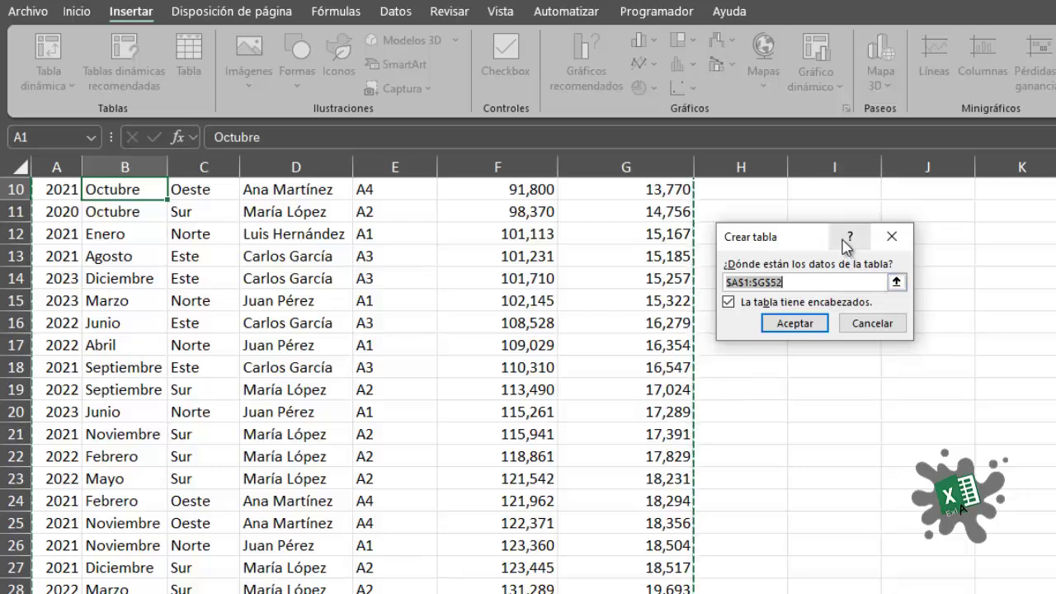
left_click_drag(817, 243, 683, 313)
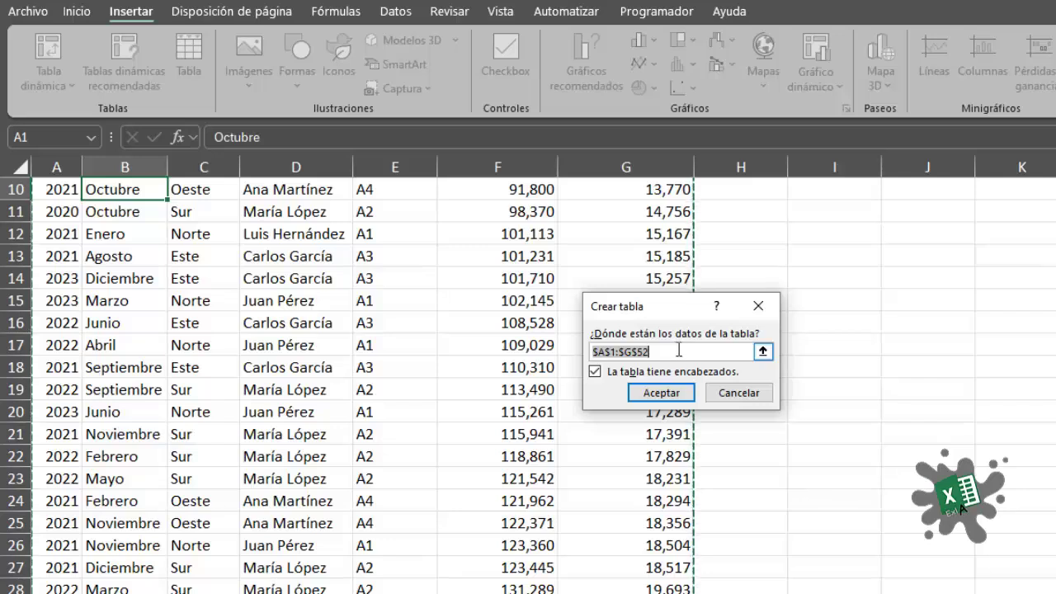
left_click(672, 351)
double_click(669, 352)
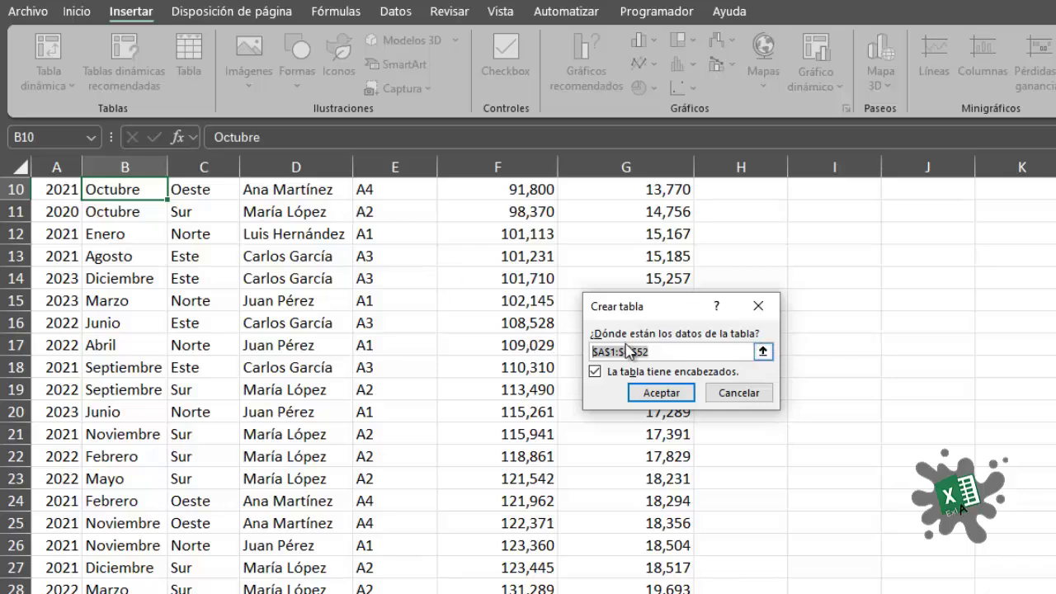
type("agg")
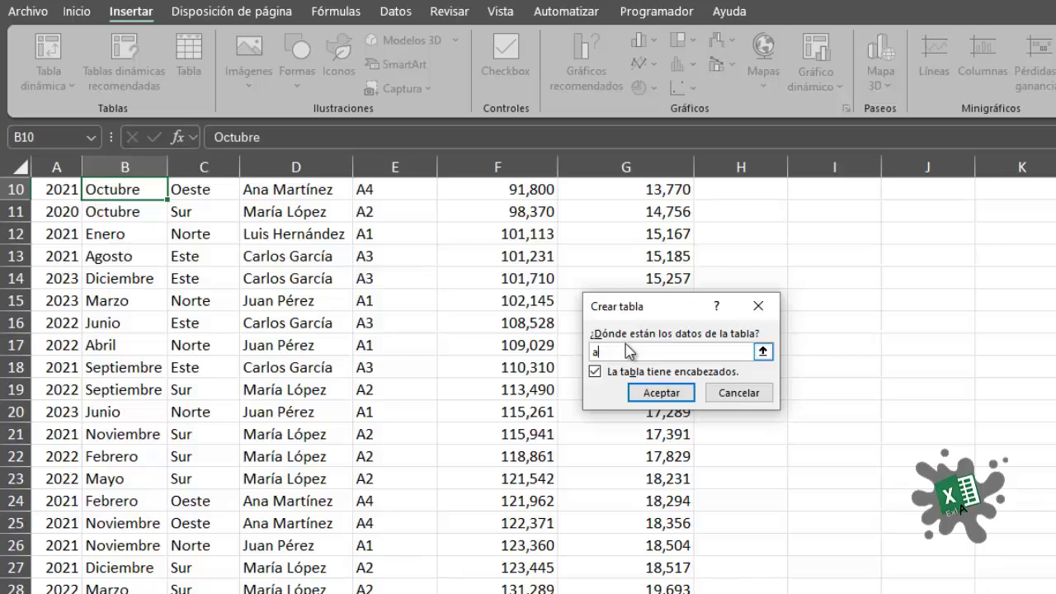
left_click(763, 353)
left_click_drag(698, 313, 717, 366)
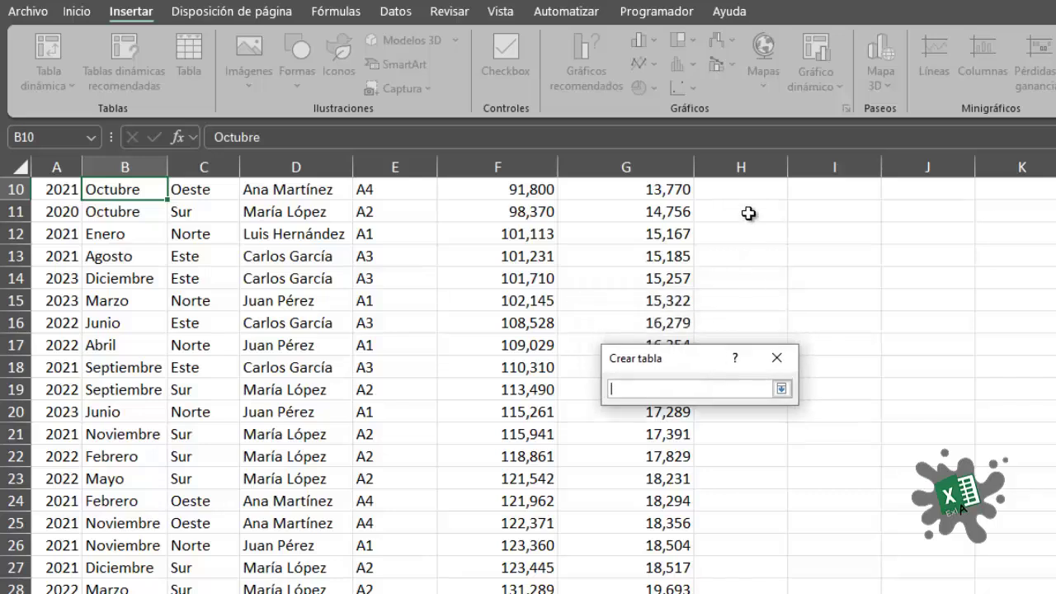
left_click(649, 166)
left_click_drag(648, 462, 278, 467)
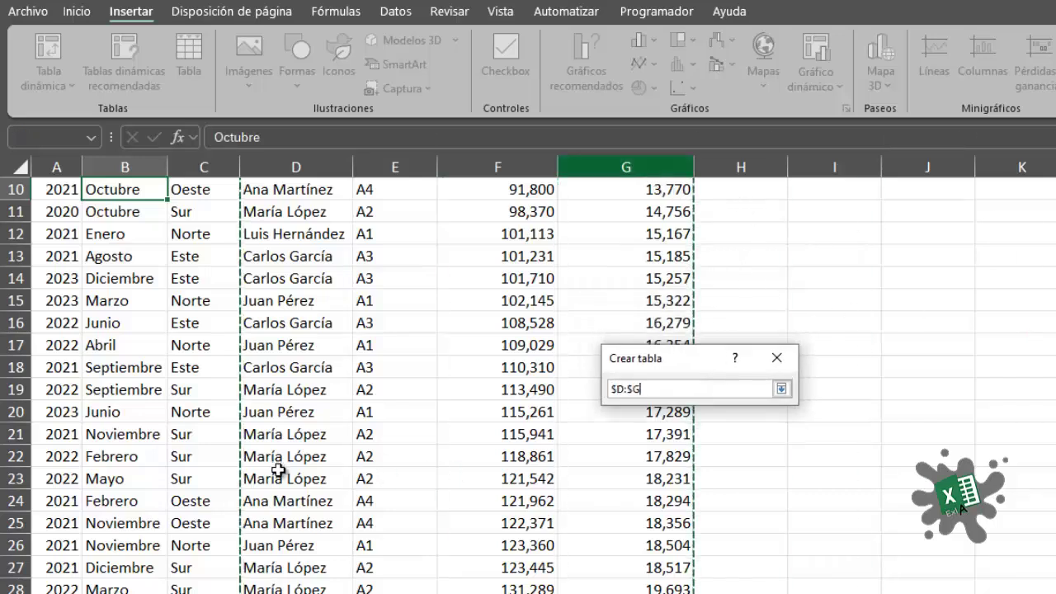
left_click(778, 356)
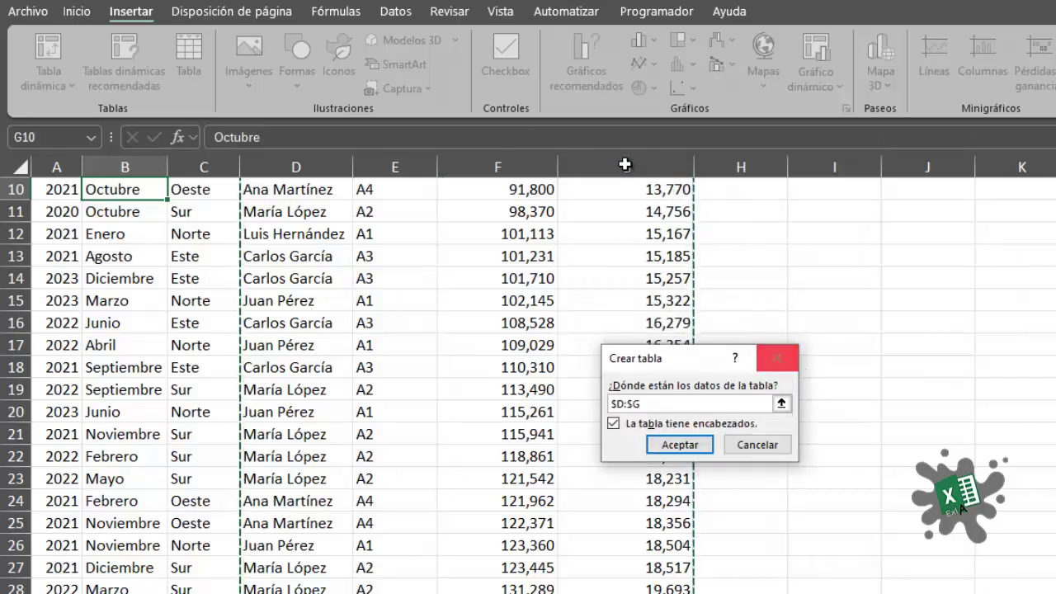
left_click(763, 449)
Create a table from the range $A$1:$G$52 with the option that the table has headers enabled
left_click(195, 69)
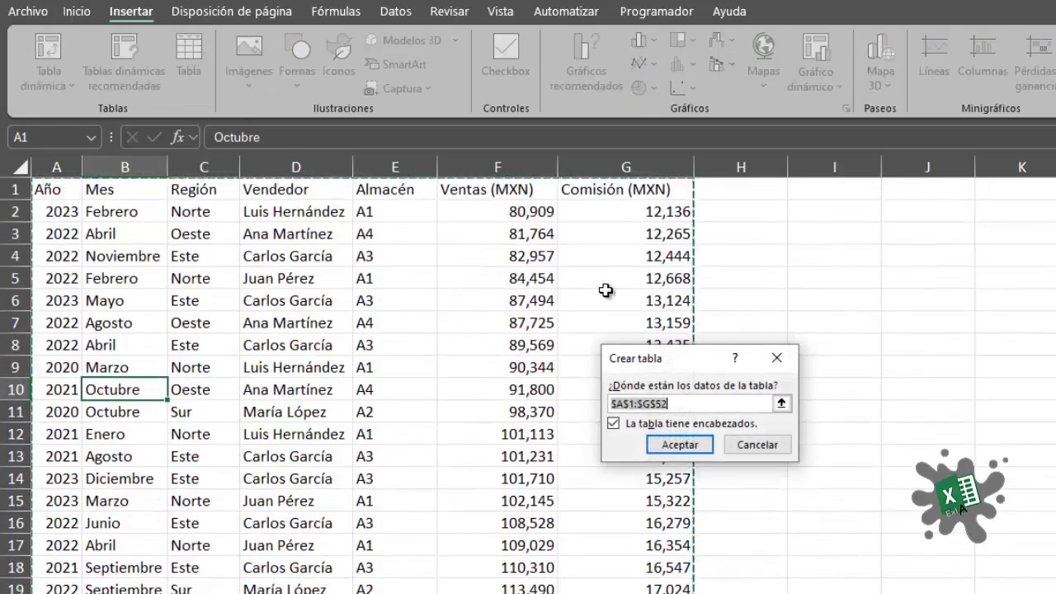
left_click_drag(640, 356, 674, 304)
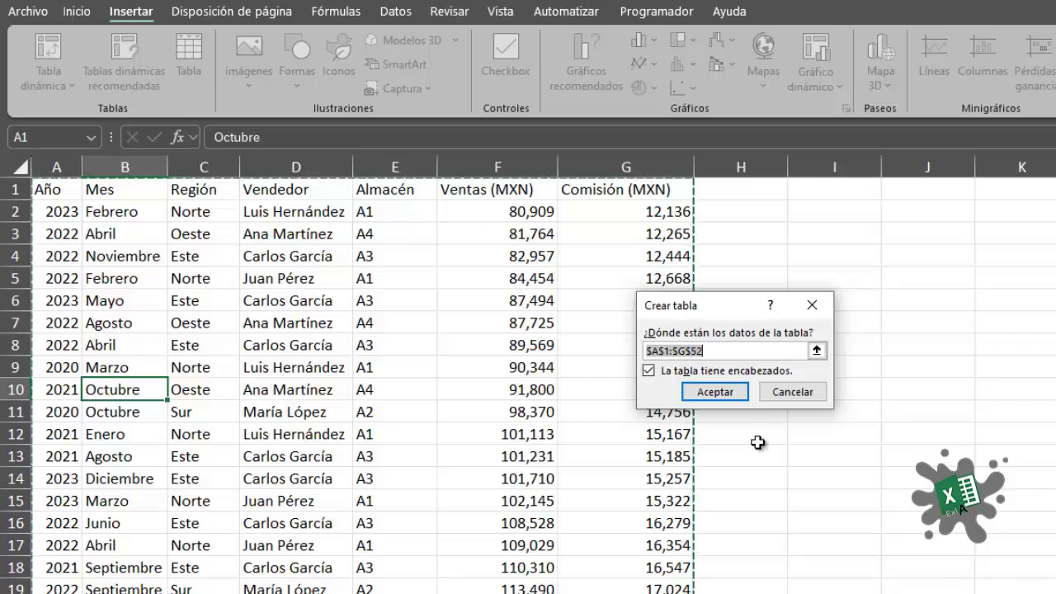
left_click(649, 372)
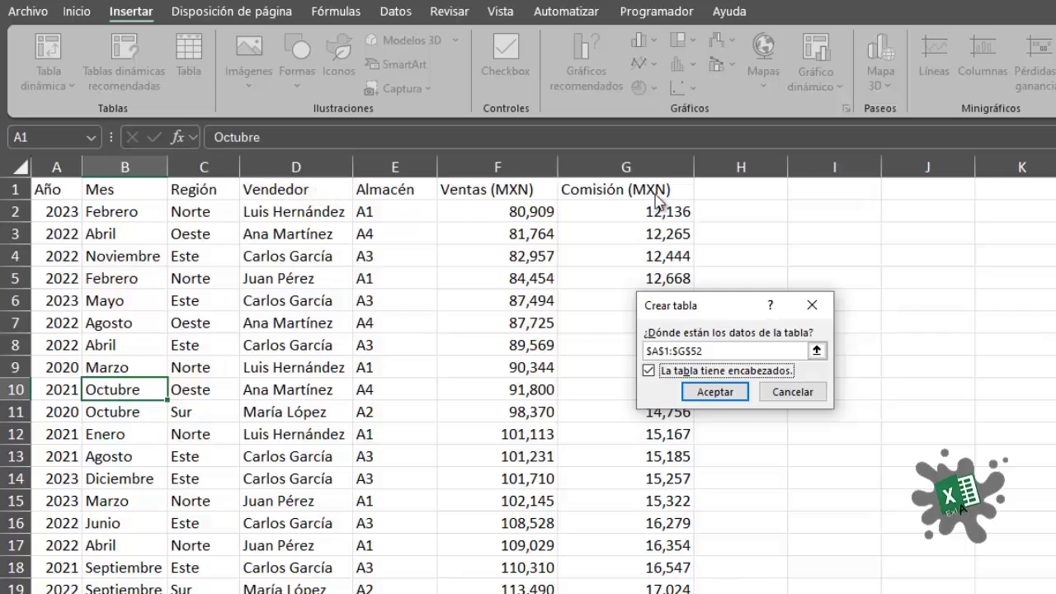
left_click(650, 371)
left_click(649, 372)
left_click(719, 392)
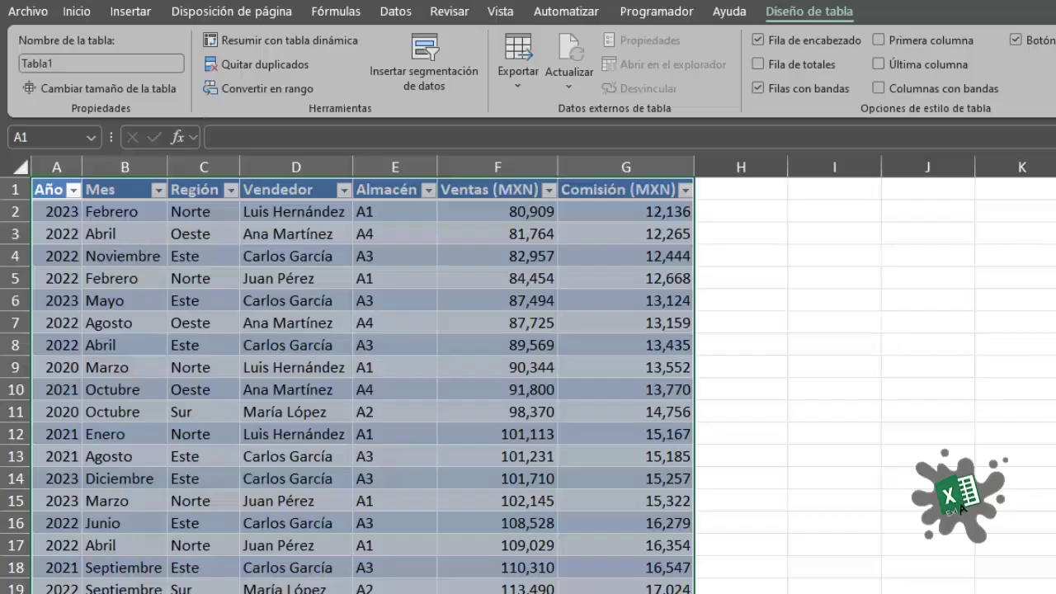
Look over the new table's rows and inspect the filter options of the Año column without filtering
scroll(487, 462, "down", 4)
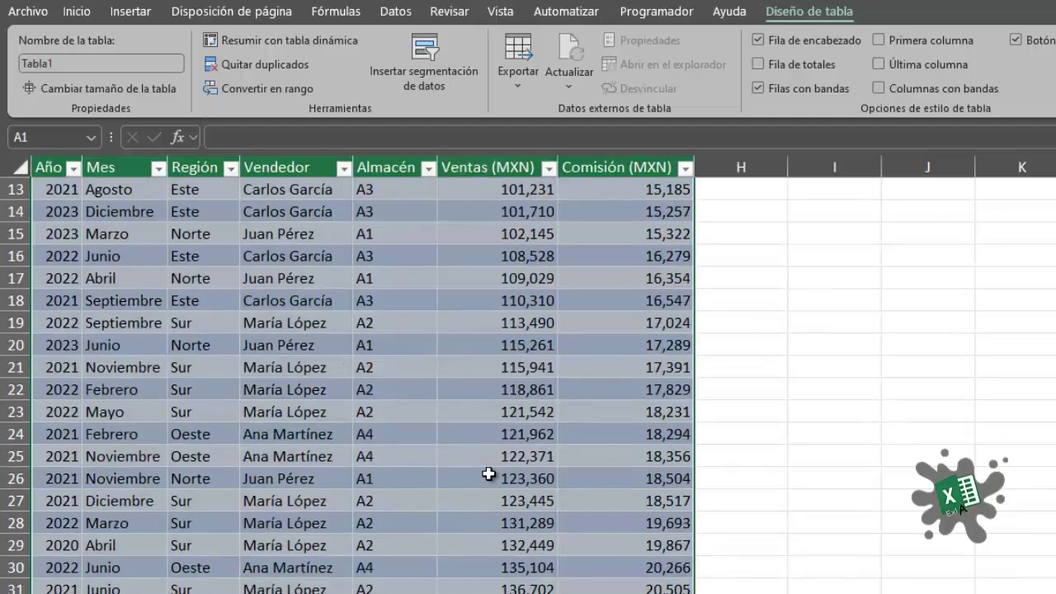
scroll(427, 368, "up", 4)
left_click(75, 190)
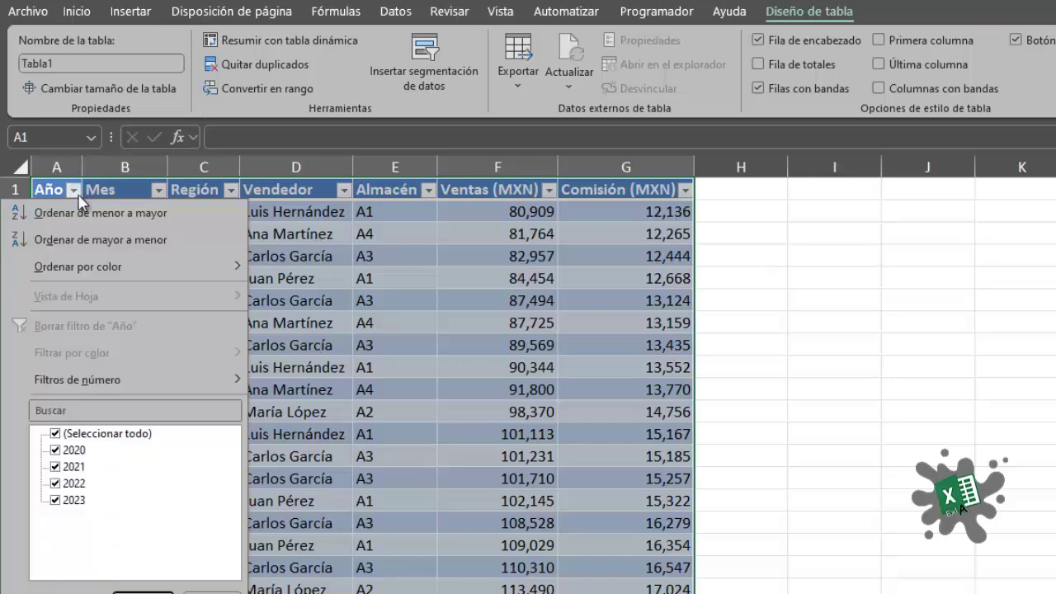
left_click(409, 278)
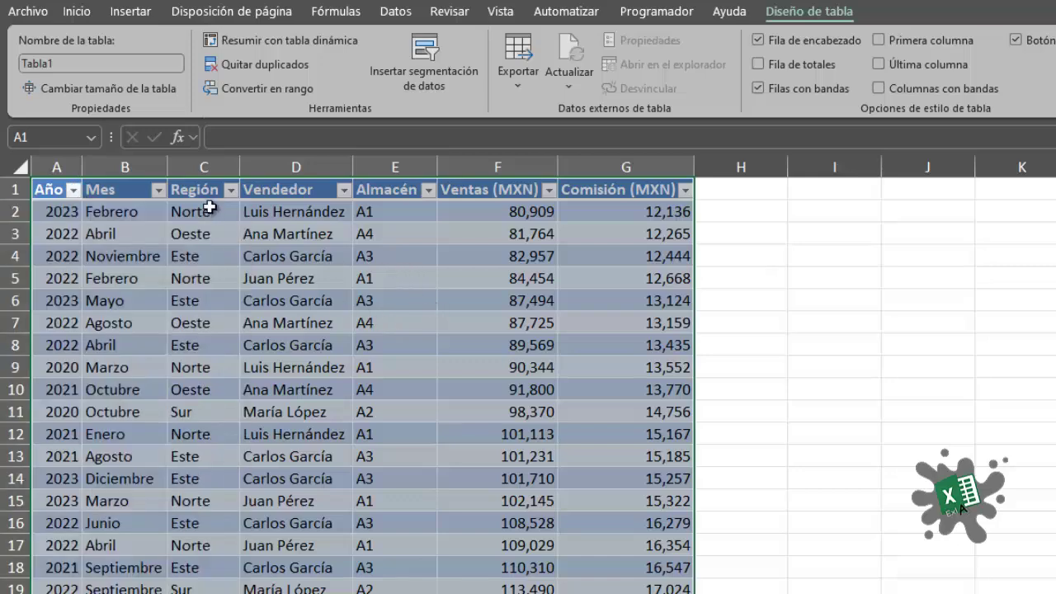
From cell C3, examine the table's banded rows and column headers down through the data and back to the start
left_click(208, 236)
scroll(215, 248, "down", 2)
scroll(237, 290, "up", 1)
scroll(264, 322, "down", 9)
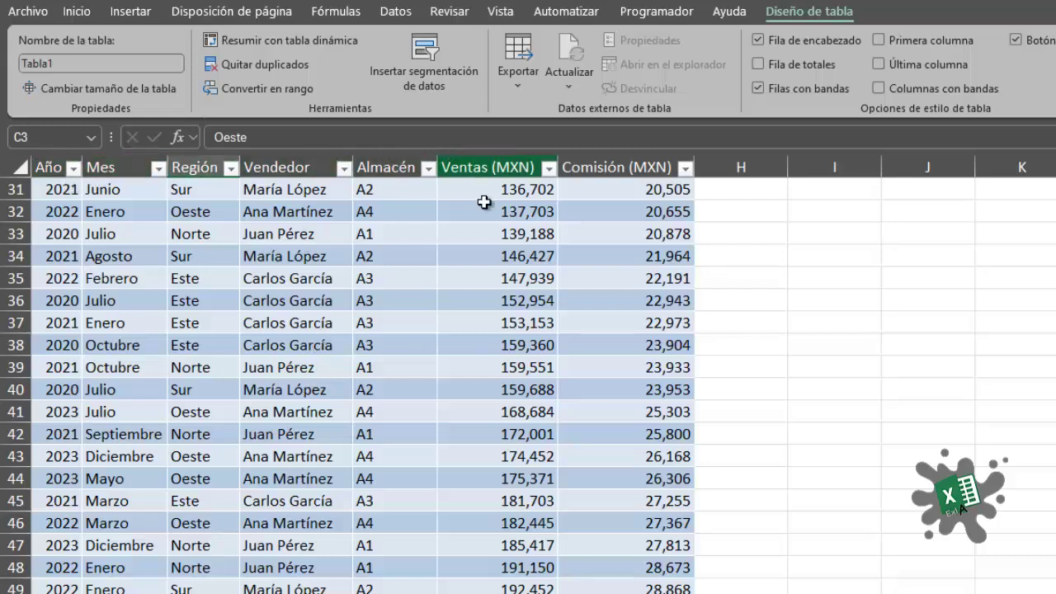
scroll(483, 200, "up", 10)
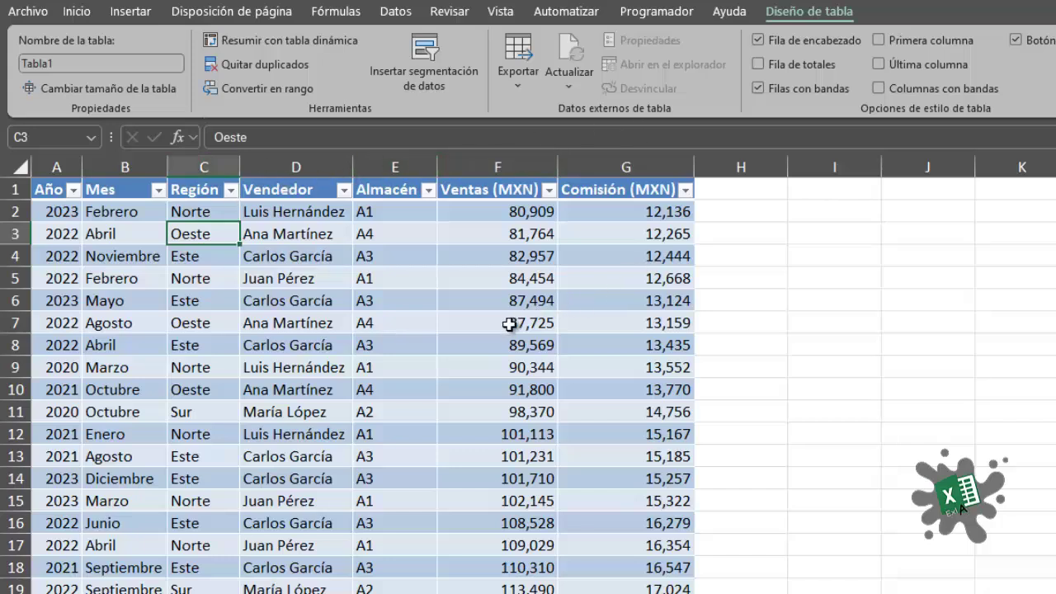
scroll(514, 323, "down", 2)
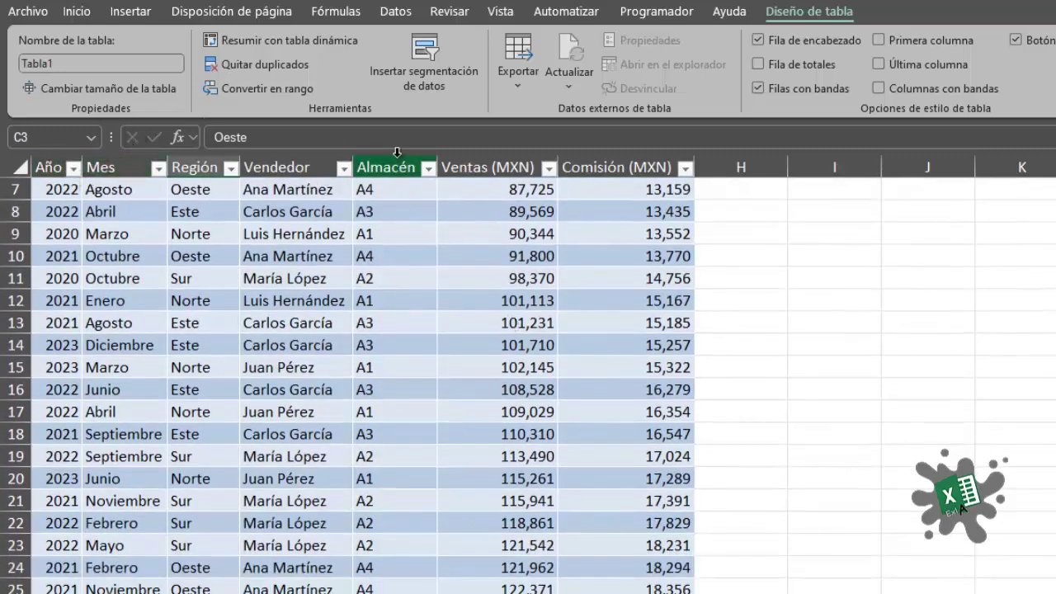
scroll(594, 302, "down", 4)
scroll(594, 303, "down", 8)
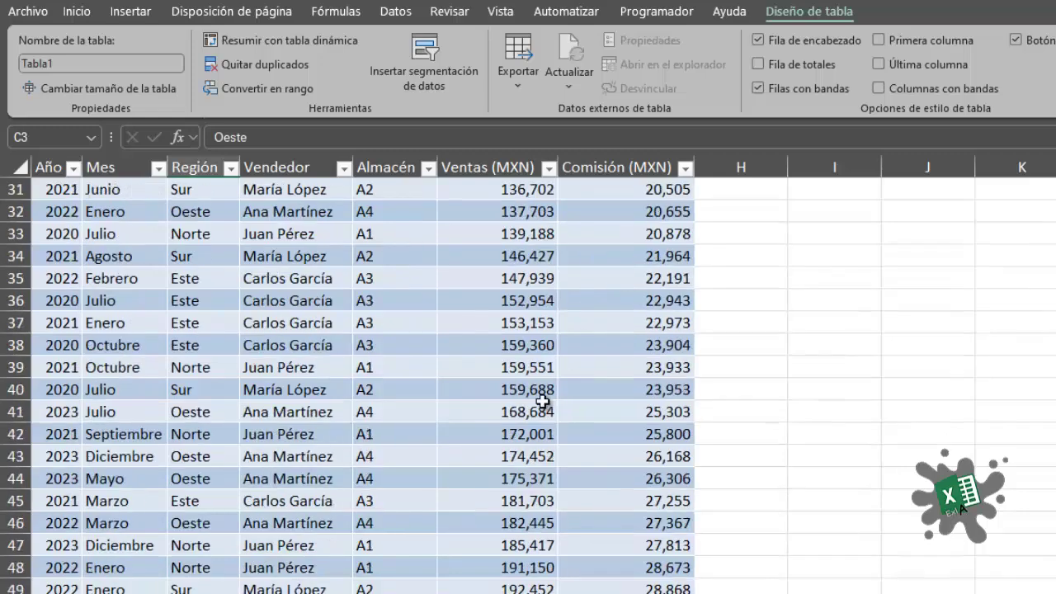
scroll(550, 405, "up", 14)
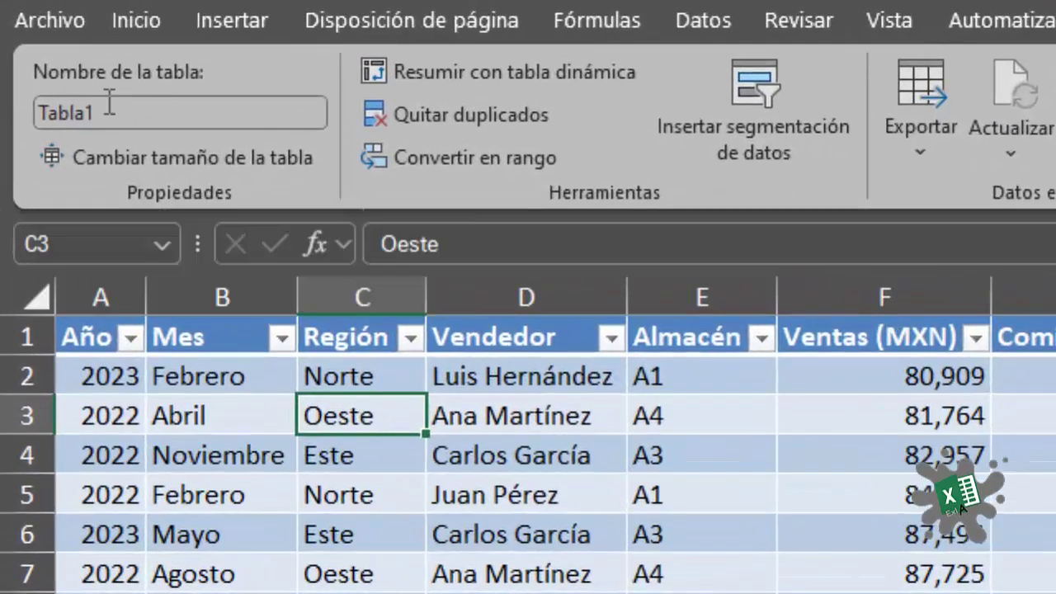
Rename the table as Base_Prueba
left_click(128, 122)
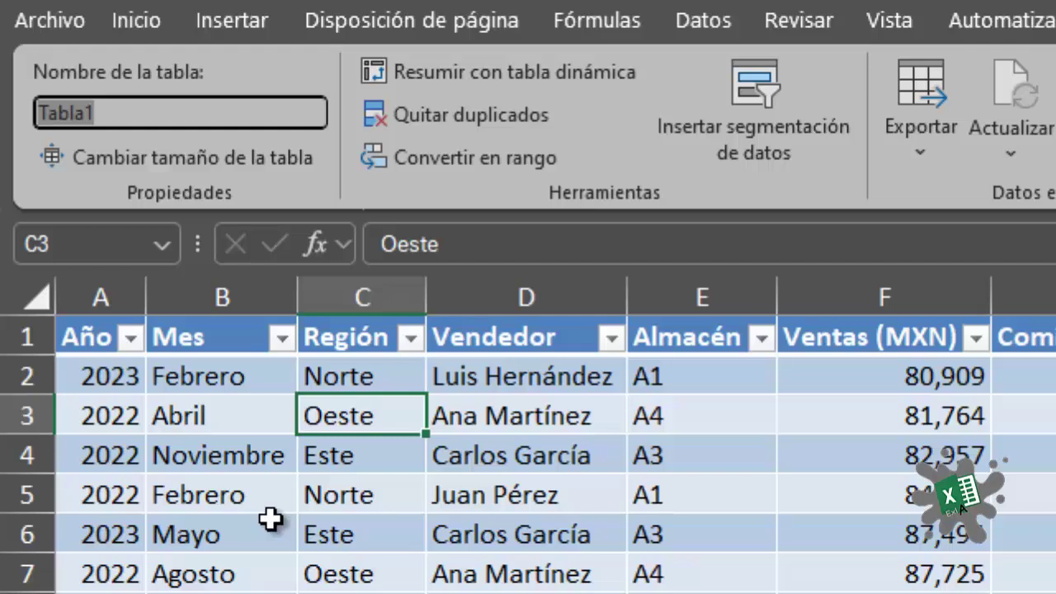
left_click(227, 570)
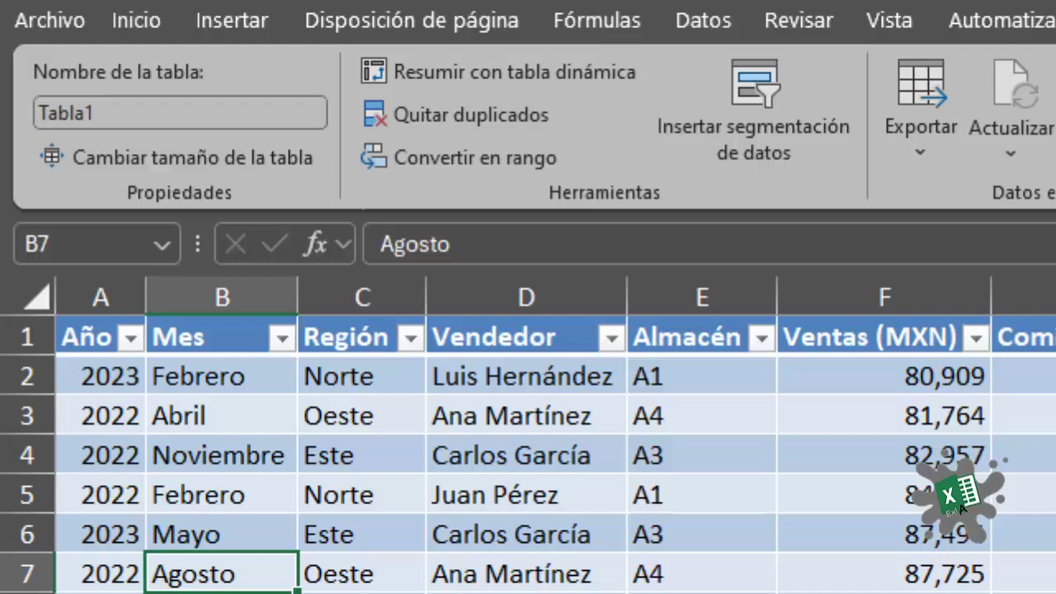
left_click(355, 525)
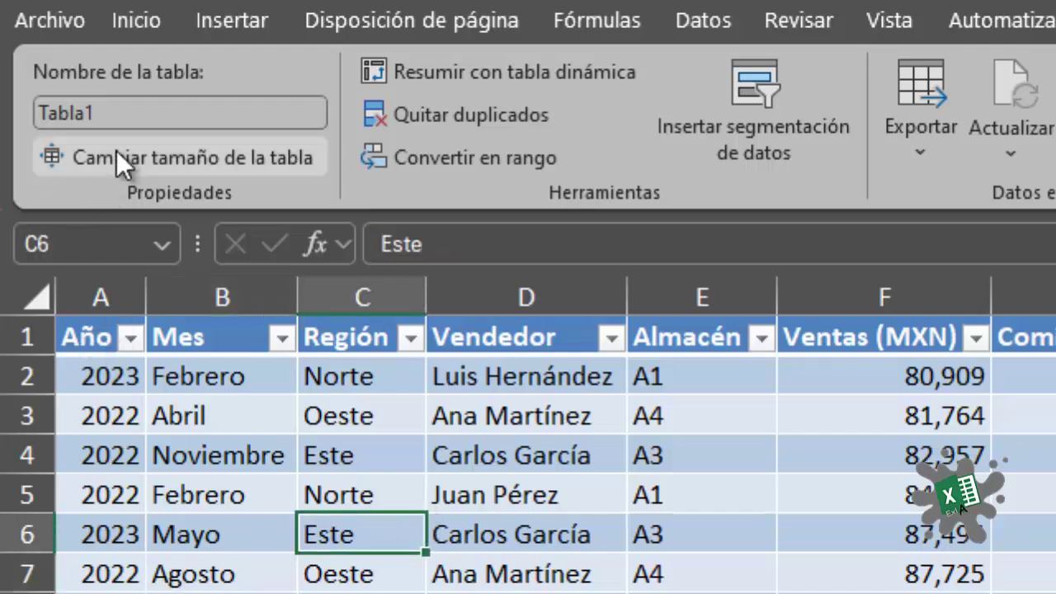
left_click(147, 108)
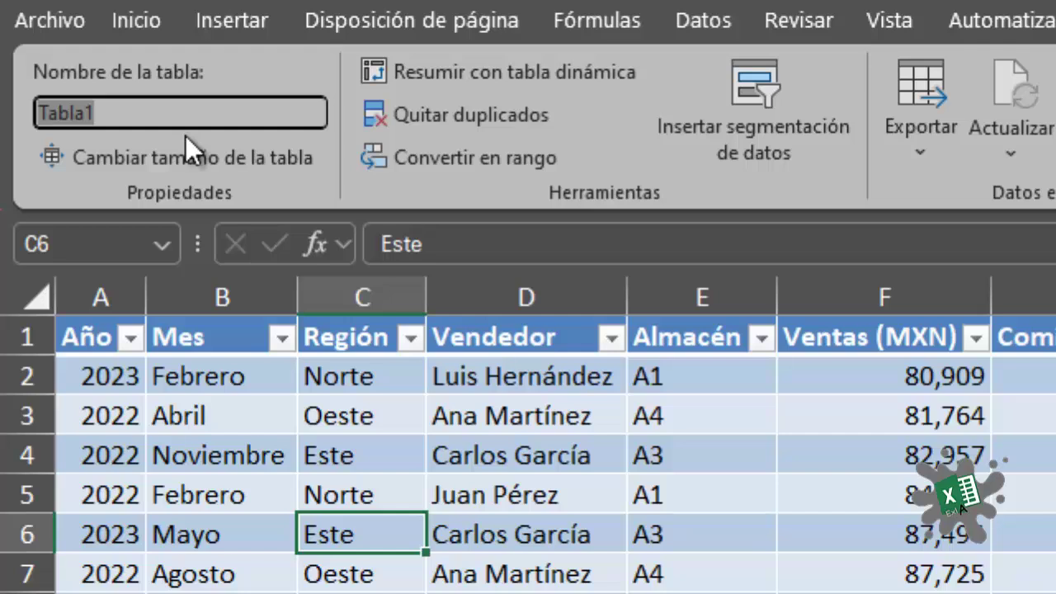
type("Base")
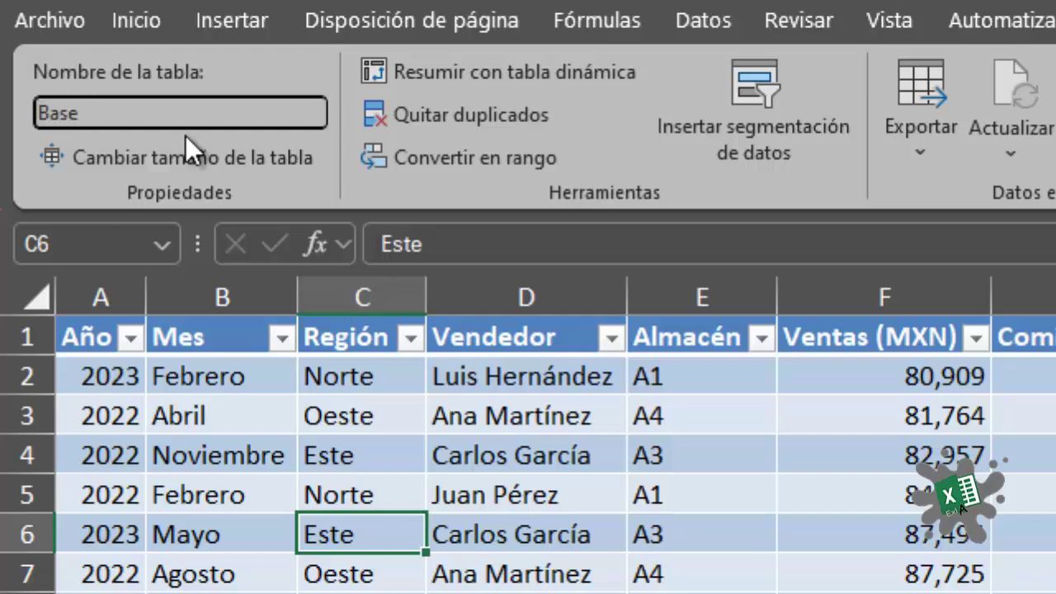
type("_Prueba")
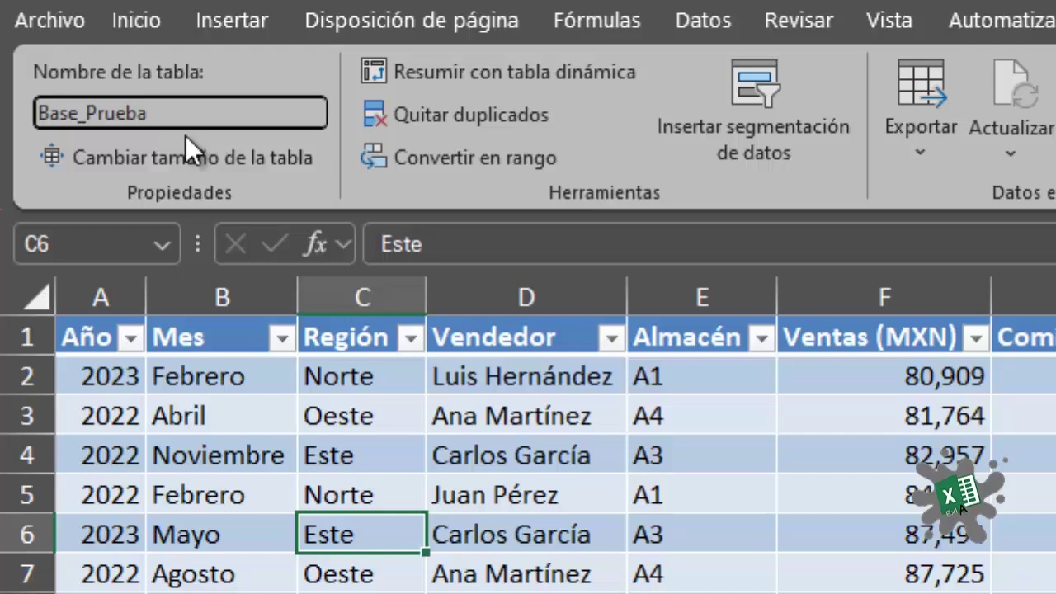
key("Return")
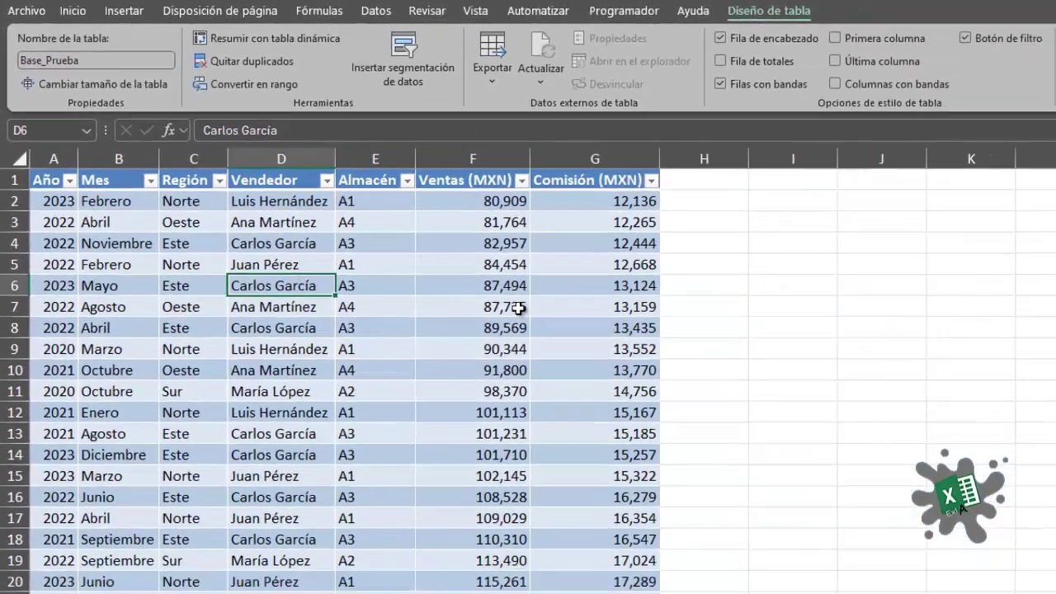
Compare which ribbon options are offered for cell K7 outside the table and cell C10 inside it
left_click(990, 312)
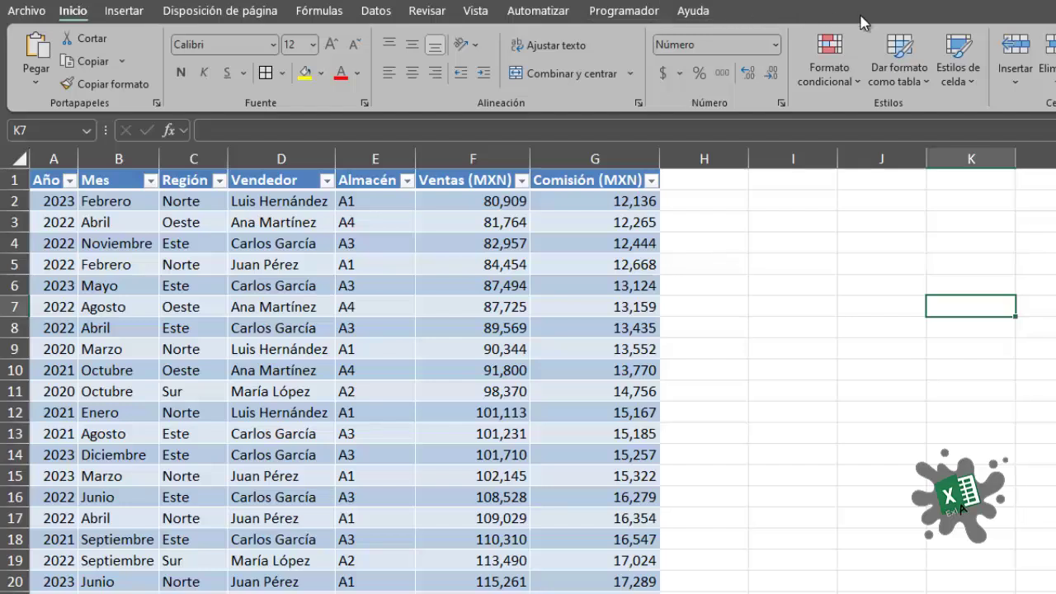
left_click(206, 370)
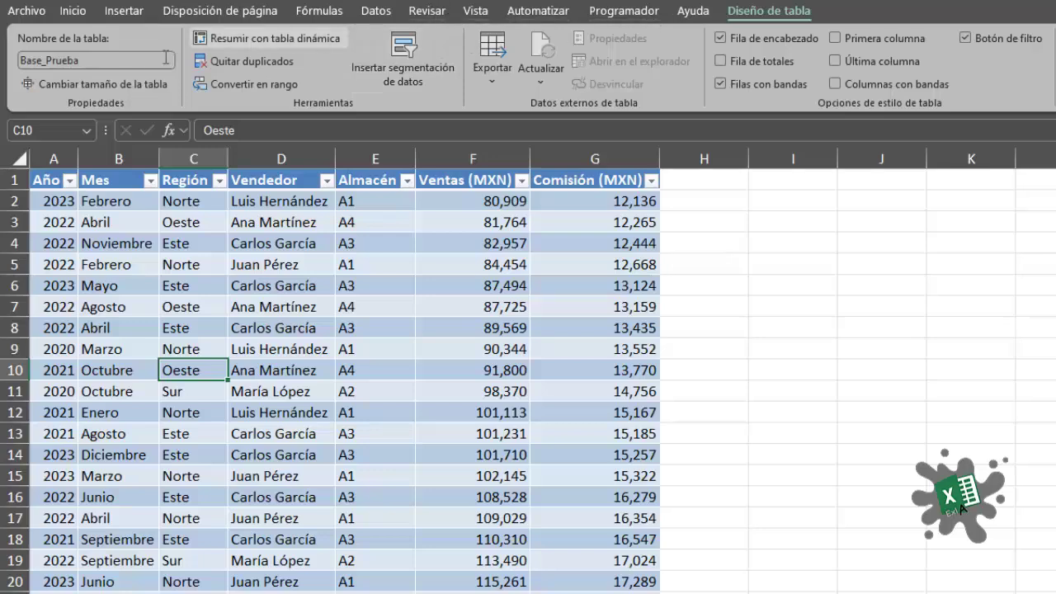
left_click(77, 13)
left_click(186, 11)
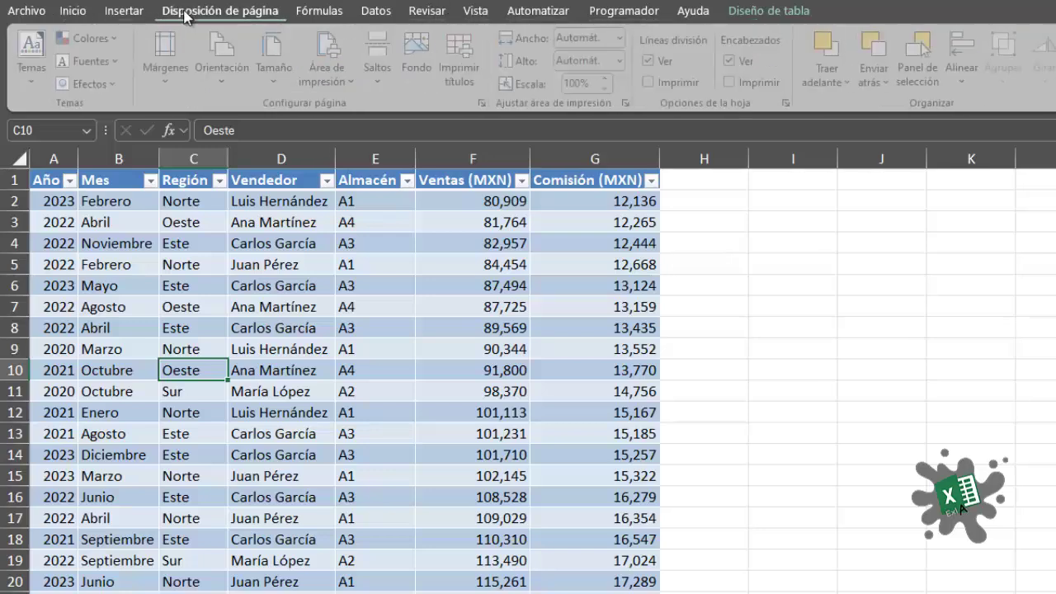
left_click(72, 11)
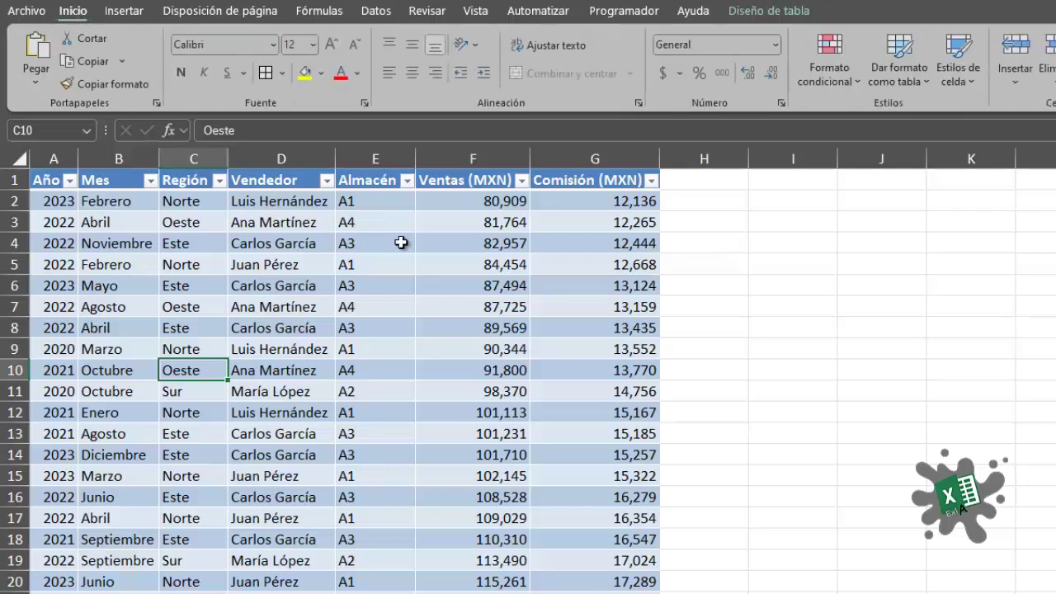
Check the cell range offered for resizing the table and leave it unchanged
left_click(358, 74)
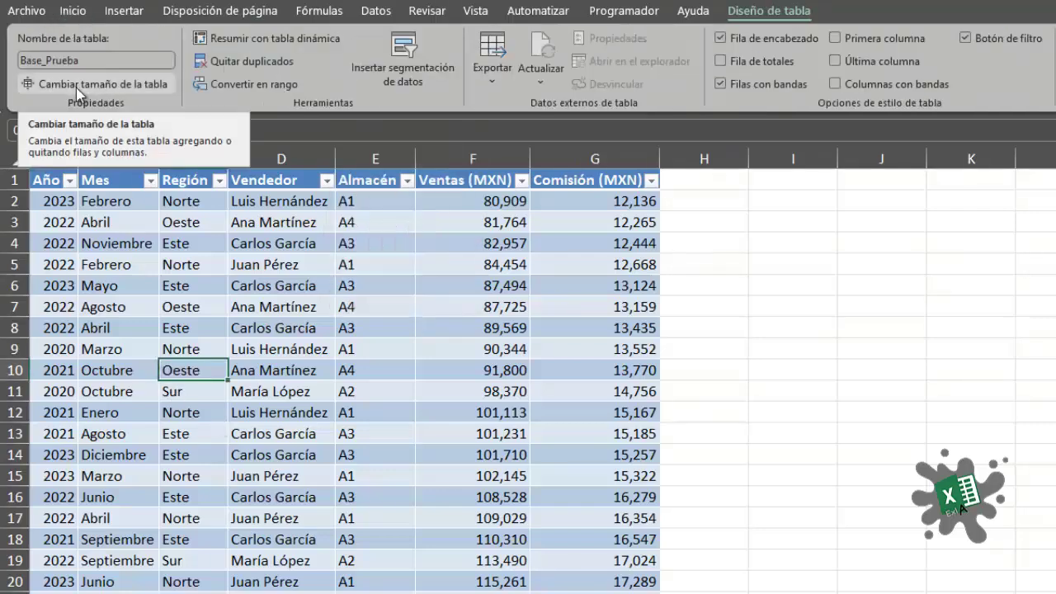
left_click(86, 84)
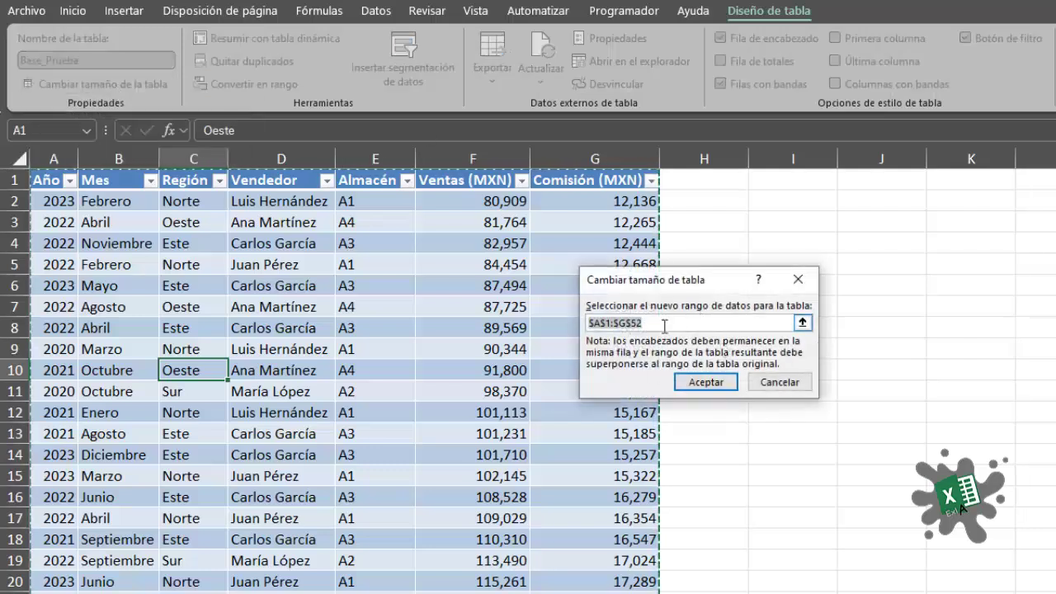
left_click(795, 387)
left_click(594, 264)
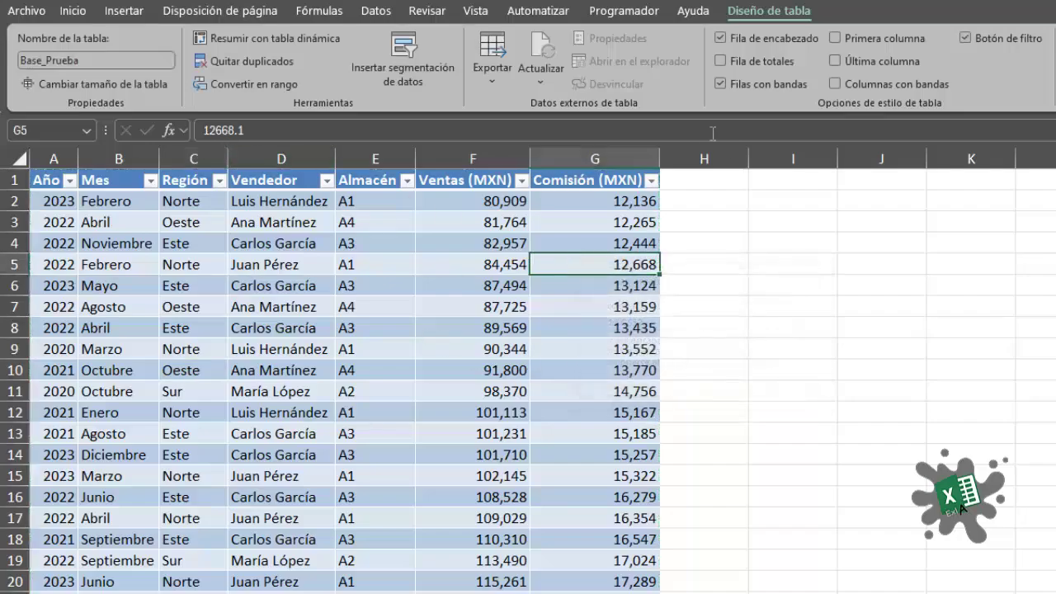
Enter the header Total in H1 and extend the table one column to include column H down to row 52
left_click(706, 180)
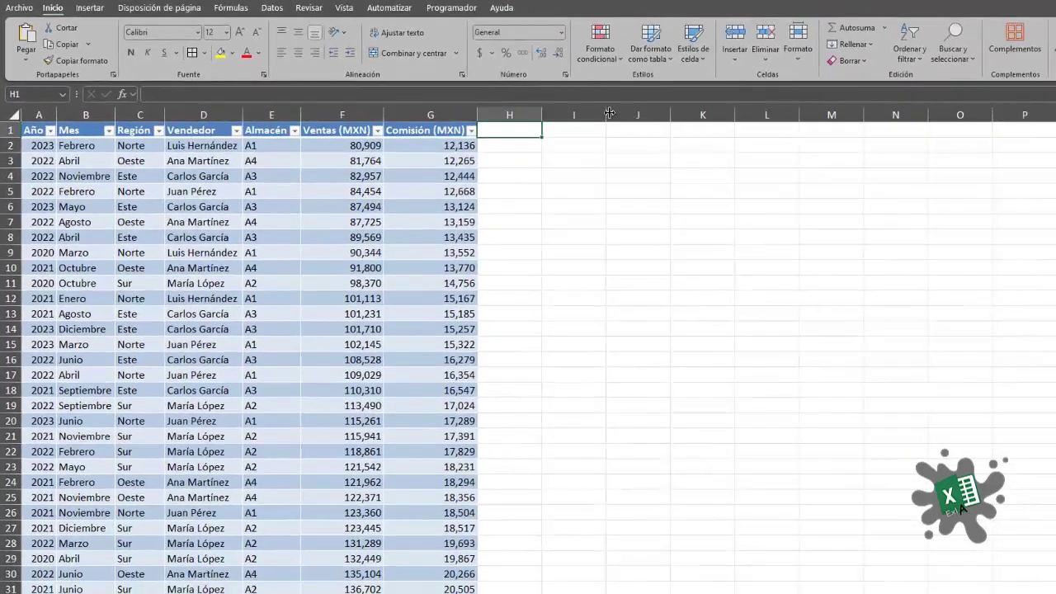
key("Return")
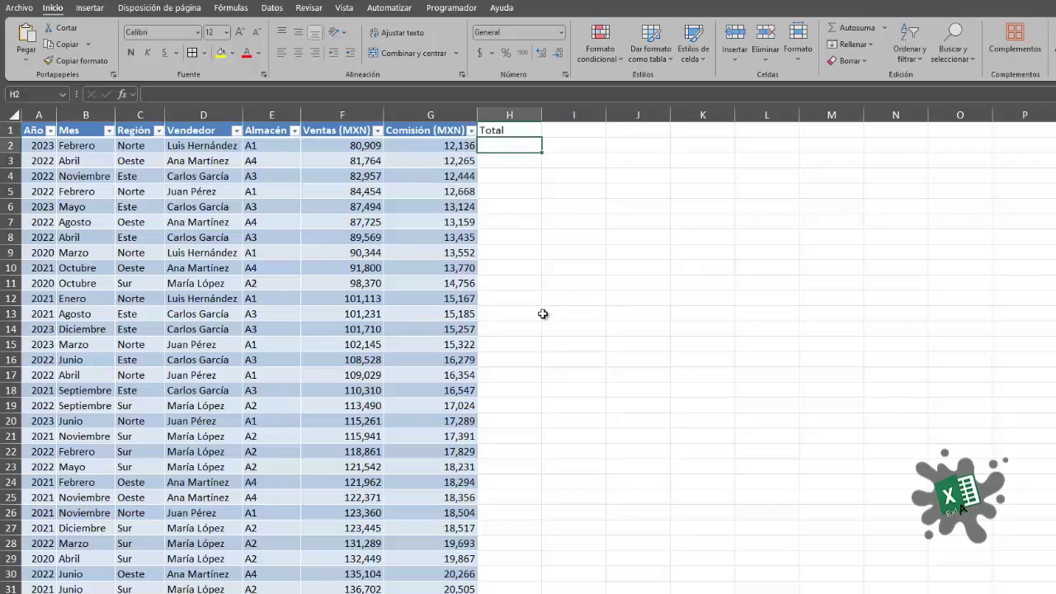
scroll(476, 314, "down", 10)
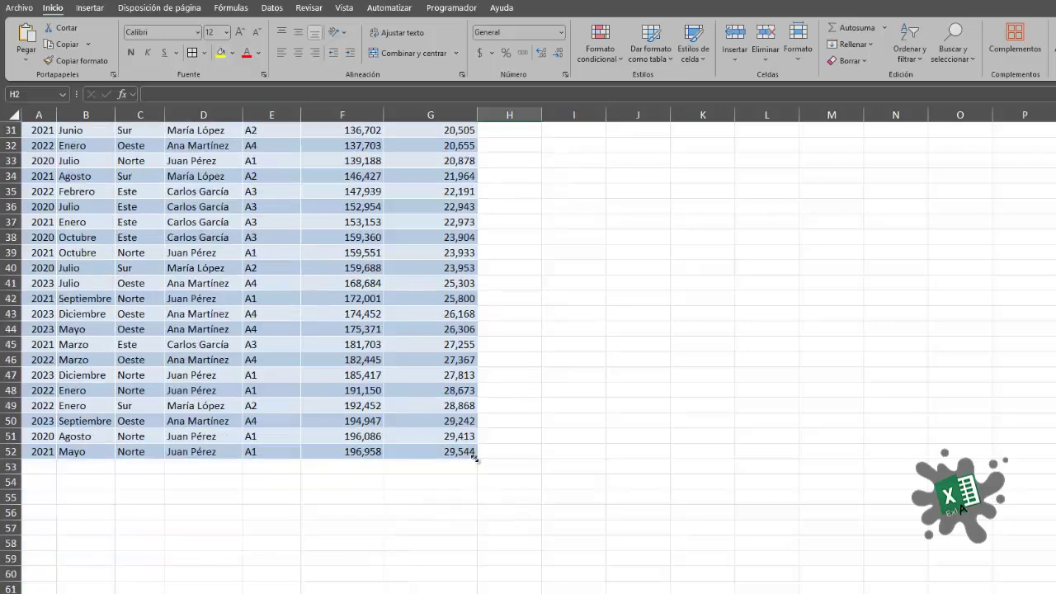
left_click_drag(478, 454, 523, 443)
scroll(519, 434, "up", 10)
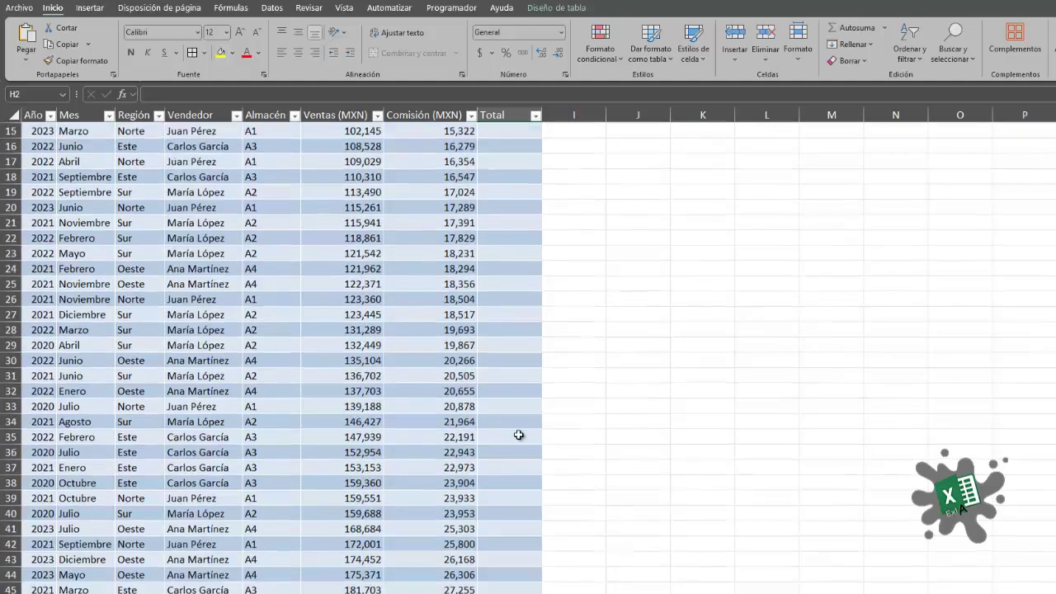
left_click(502, 131)
left_click(522, 207)
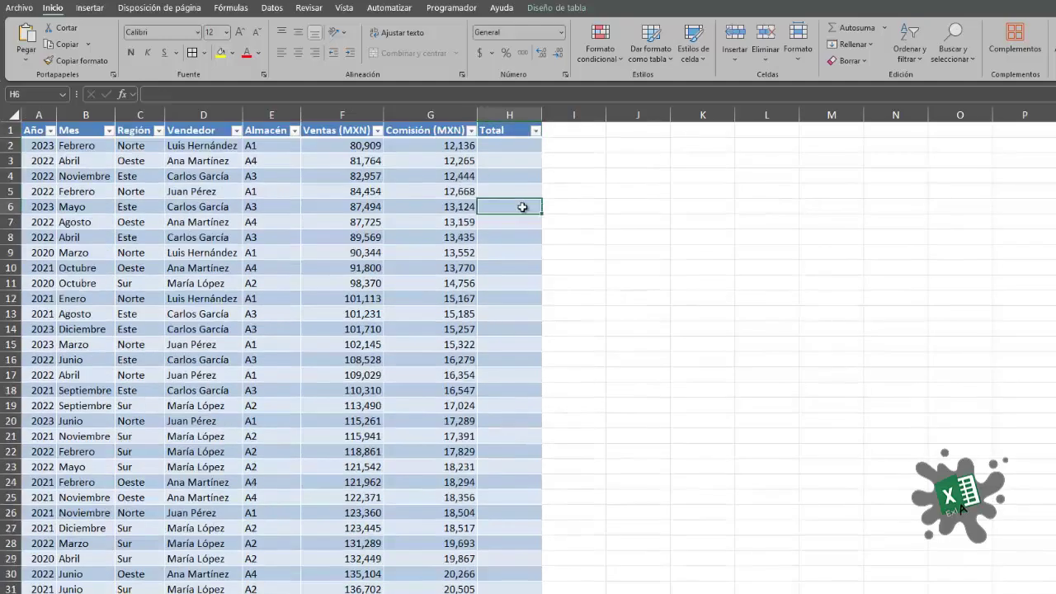
scroll(539, 318, "down", 9)
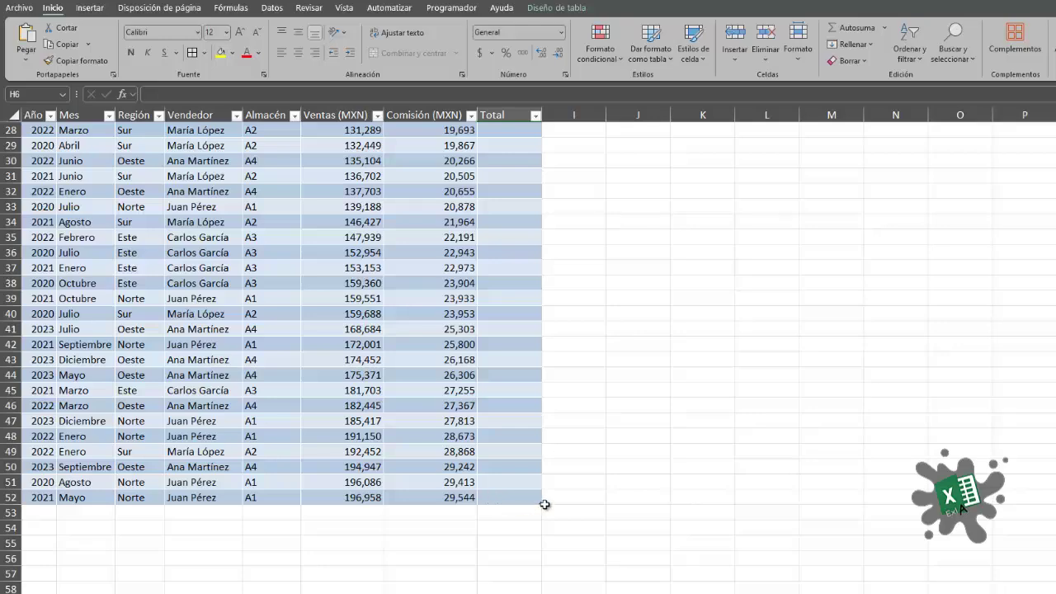
scroll(544, 505, "up", 9)
Try entering gd in I1, next to the table's Total header, and clear it again
left_click(511, 133)
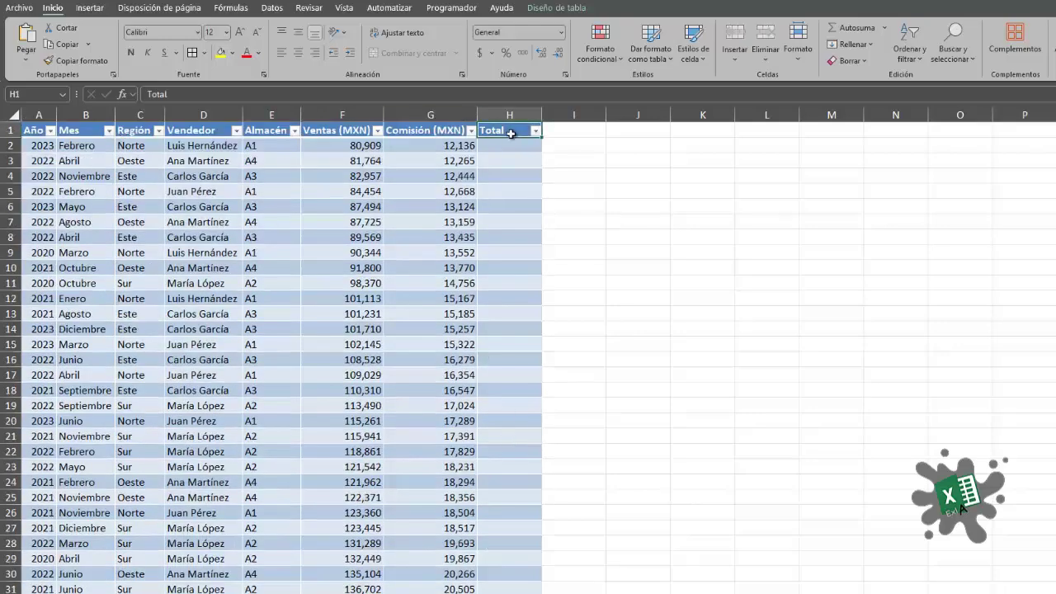
key("Right")
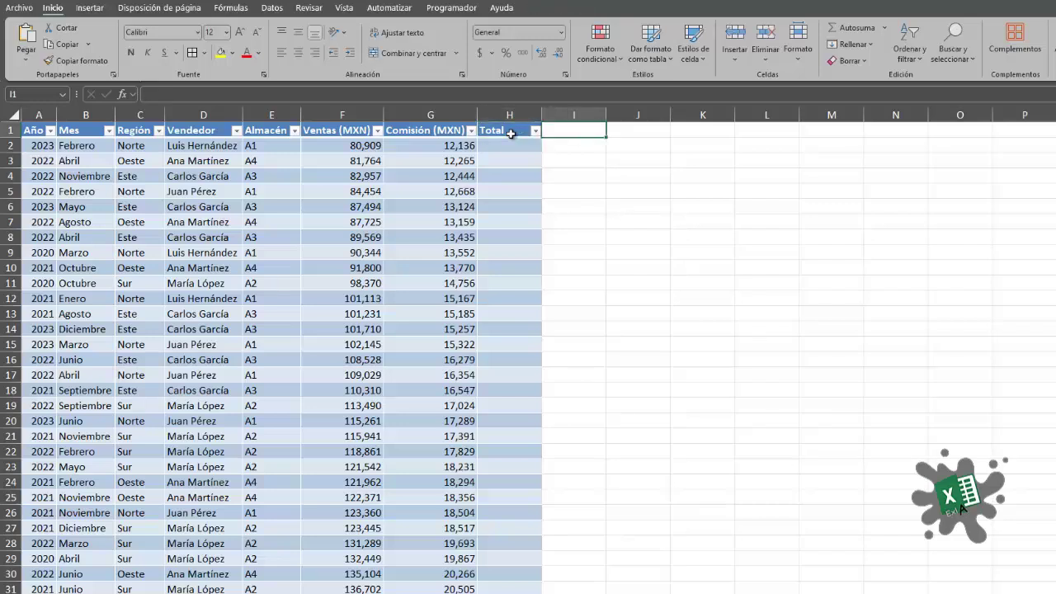
type("gd")
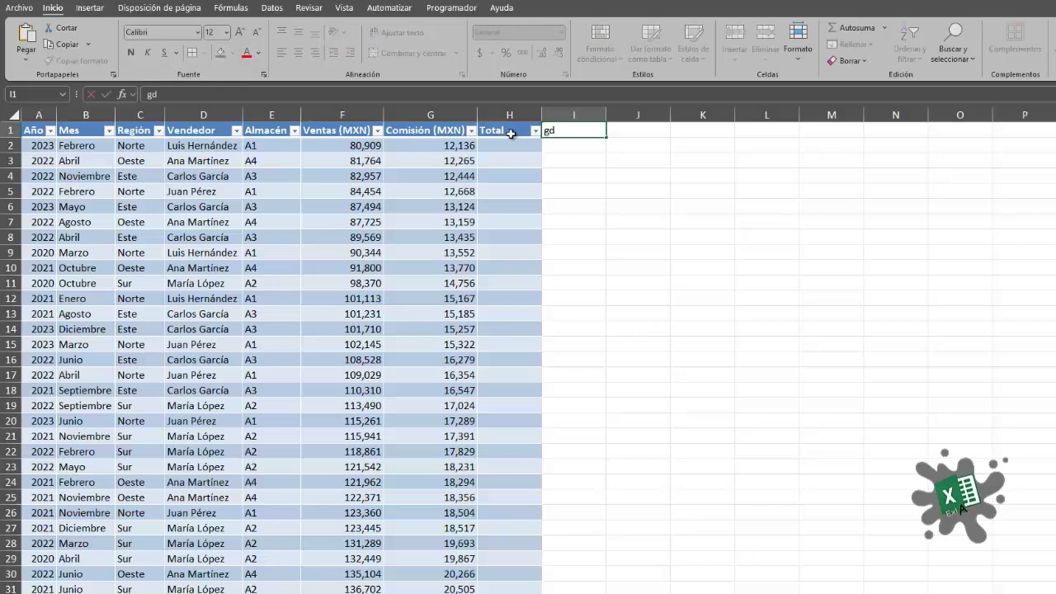
key("Return")
key("Left")
key("Up")
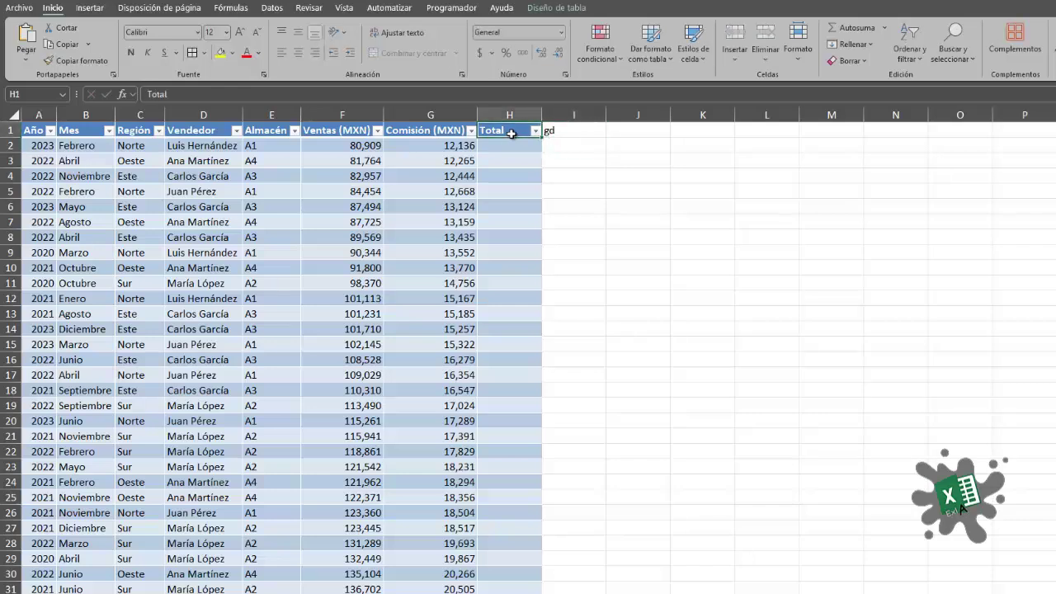
key("Right")
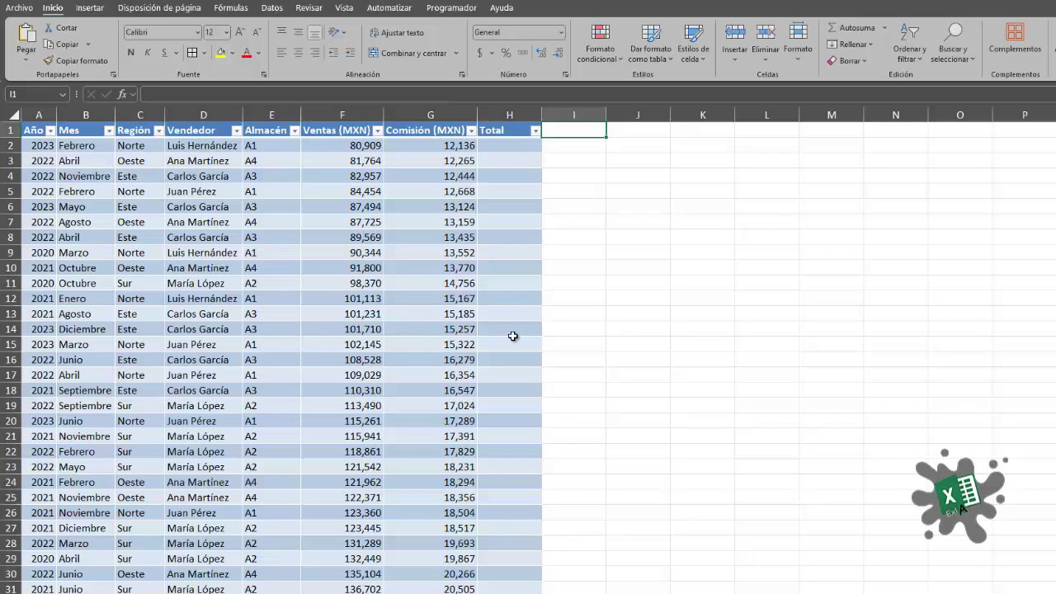
Delete the added Total column (column H) from the sheet
scroll(509, 333, "down", 12)
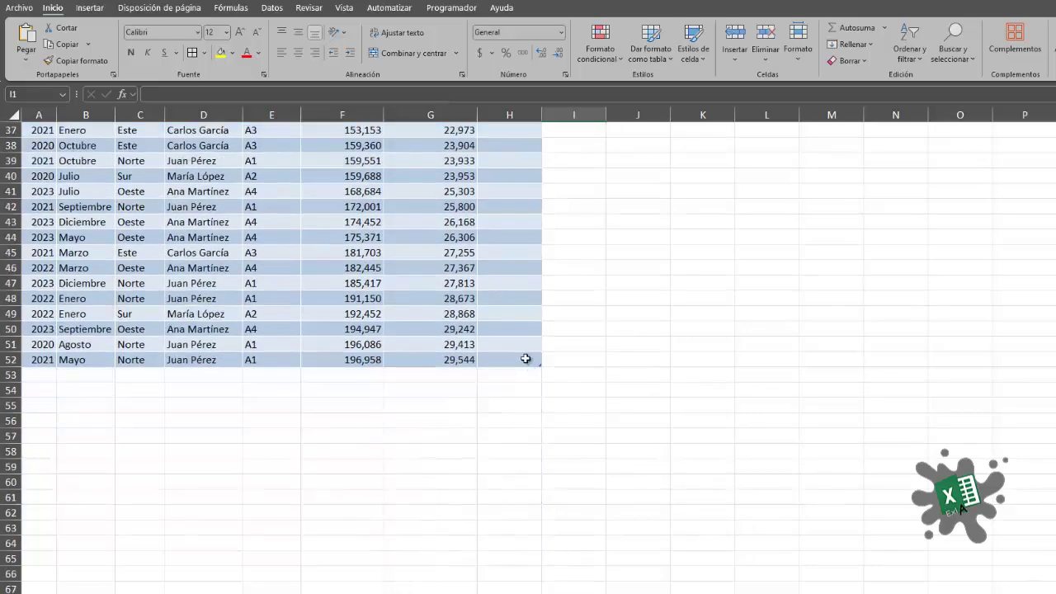
left_click(638, 344)
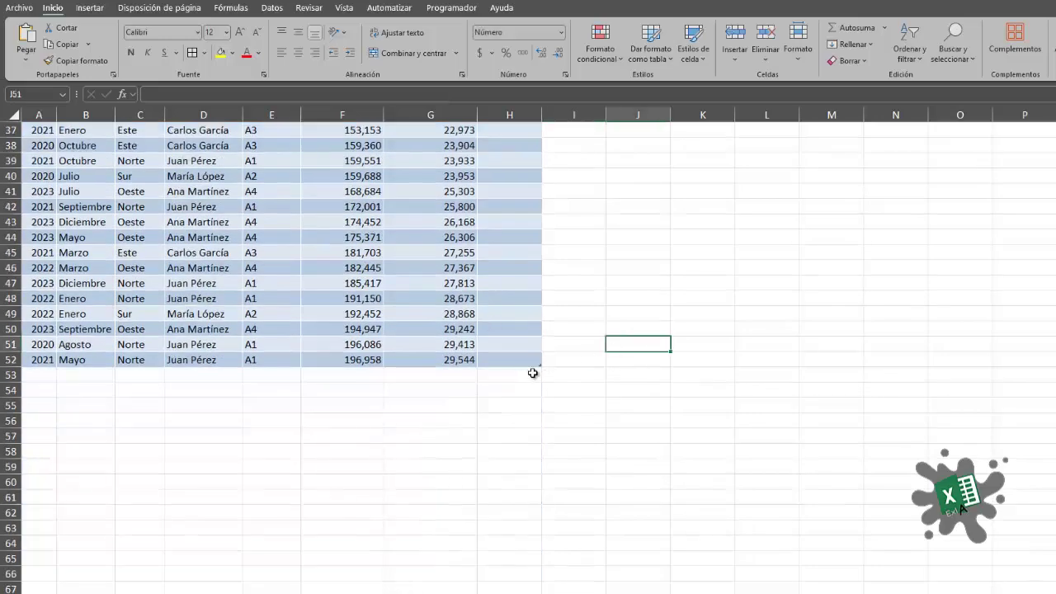
scroll(537, 299, "up", 10)
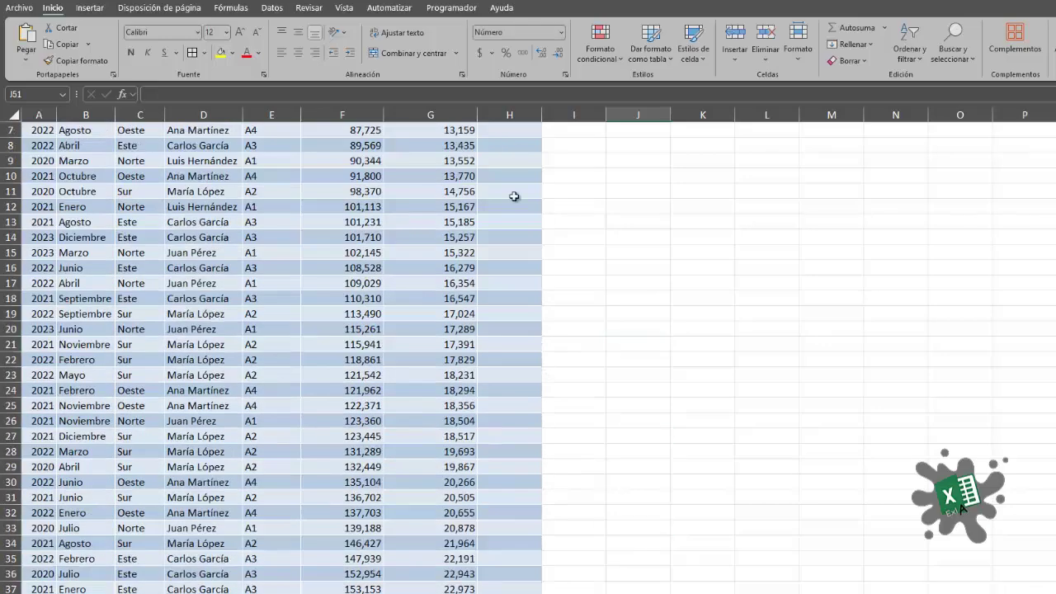
scroll(520, 165, "up", 2)
left_click(510, 115)
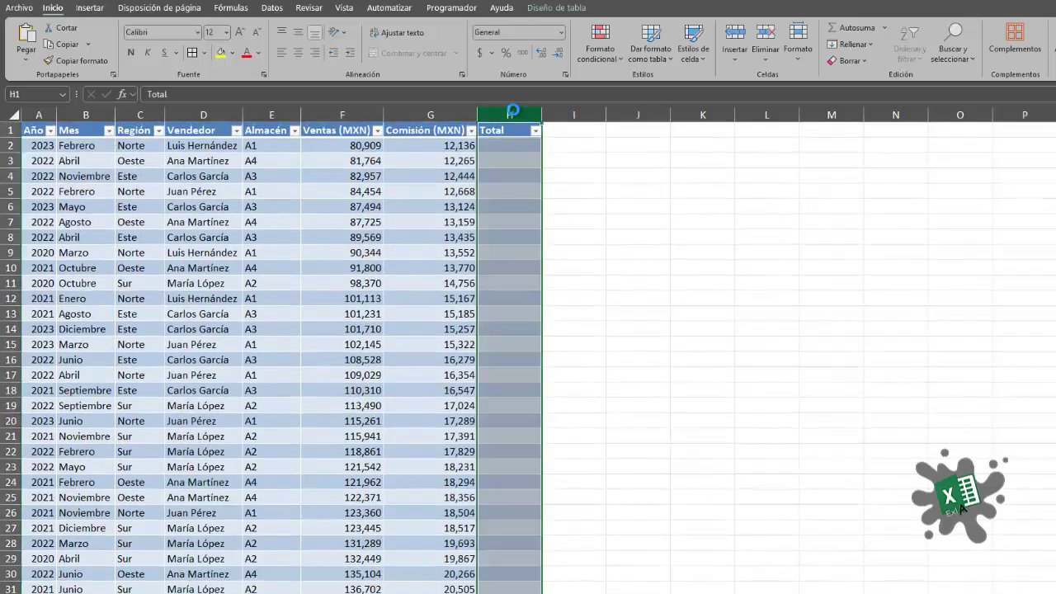
key("ctrl+minus")
From a cell inside the table, turn the header filter buttons off and back on
left_click(141, 267)
left_click(532, 8)
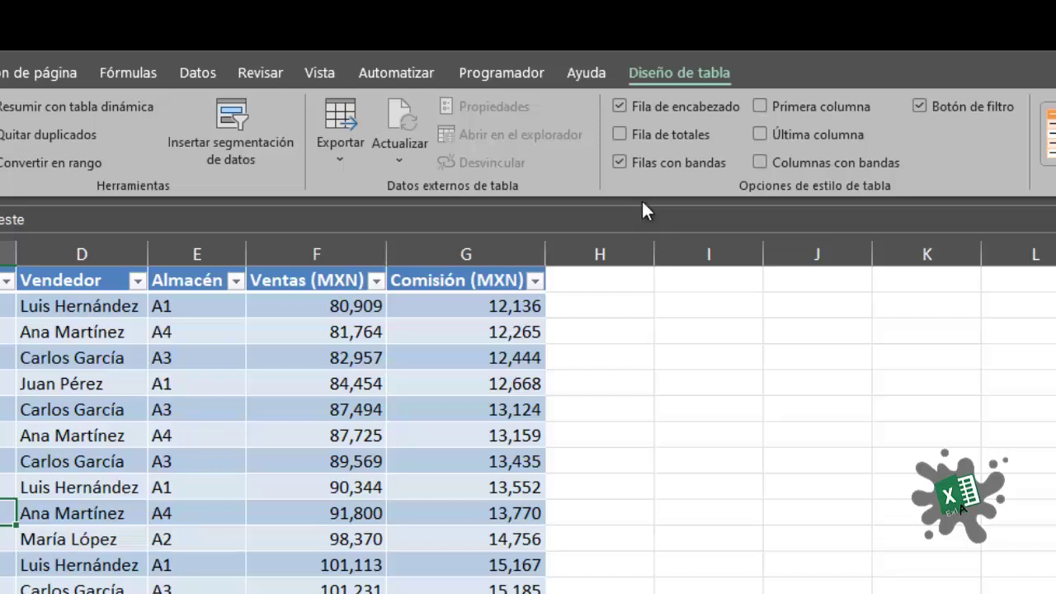
left_click(921, 106)
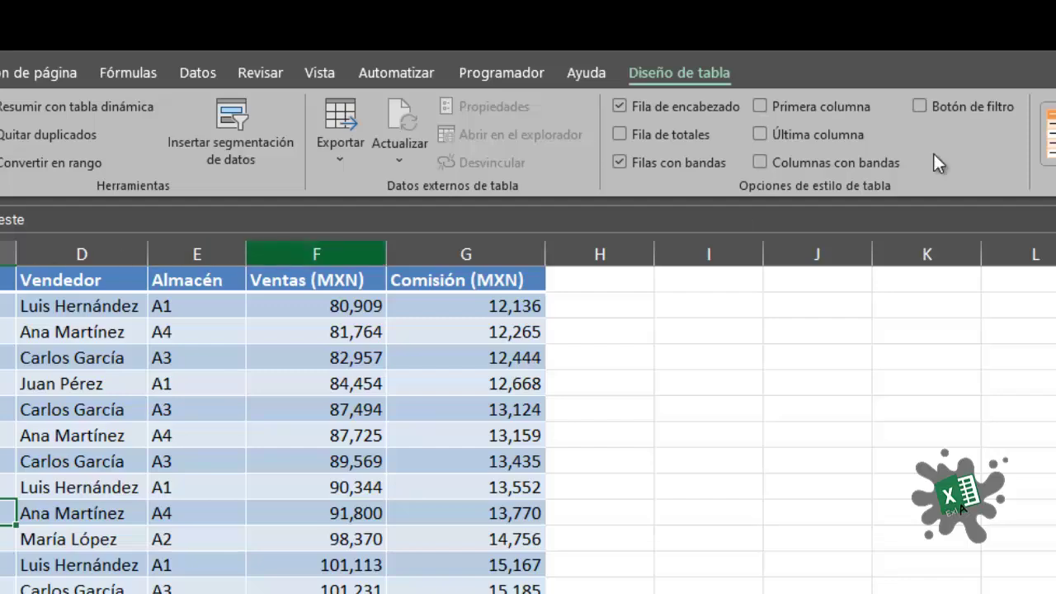
left_click(921, 107)
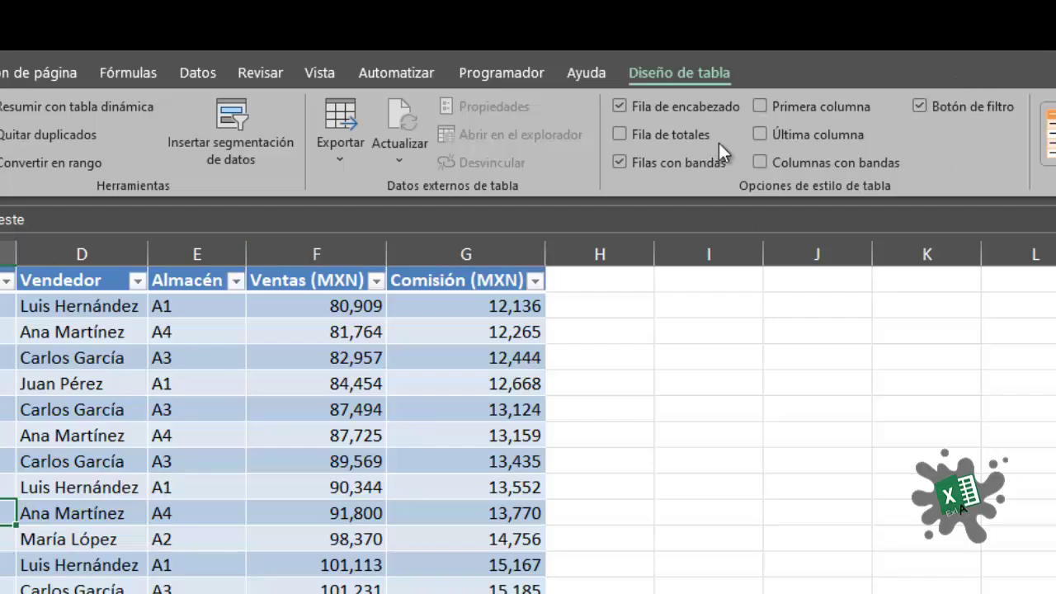
Try the table's first-column emphasis and then its last-column emphasis, switching each one off again
left_click(760, 107)
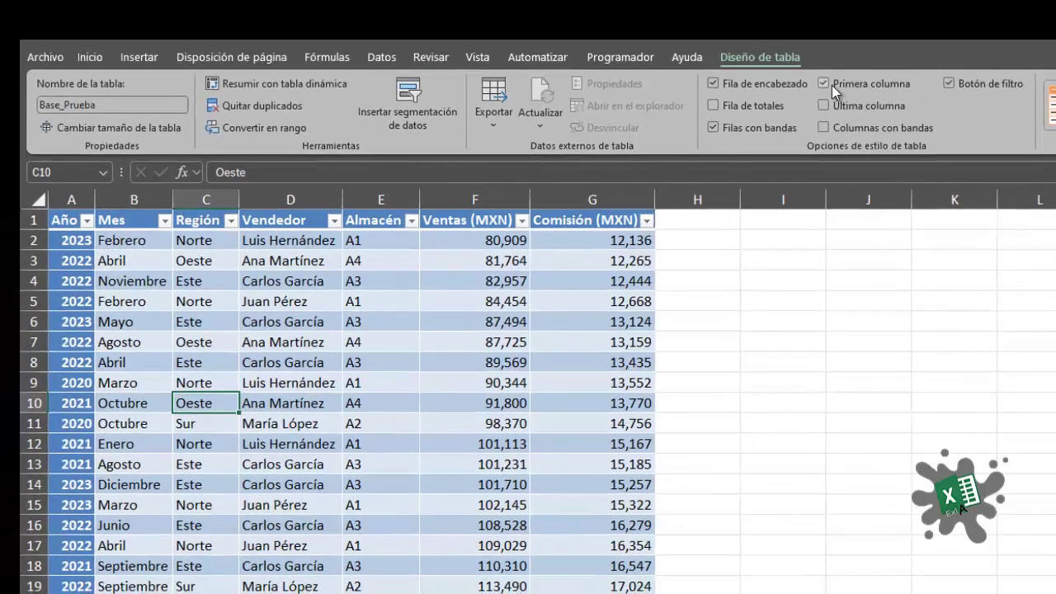
left_click(829, 84)
left_click(823, 105)
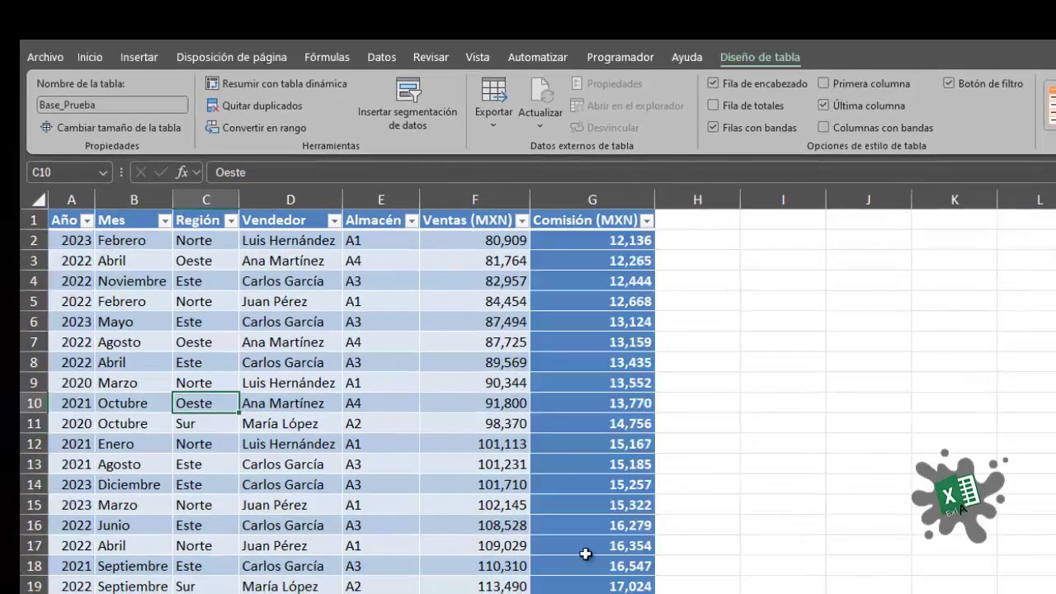
left_click(823, 105)
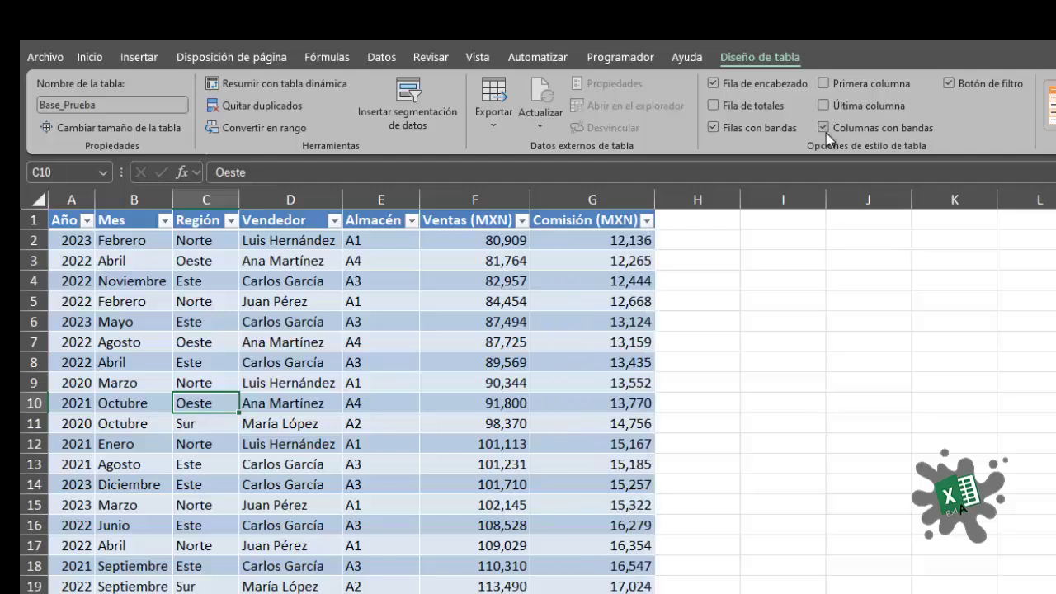
Turn on banded columns and turn off banded rows for the table, comparing the Almacén and Ventas (MXN) columns
left_click(826, 130)
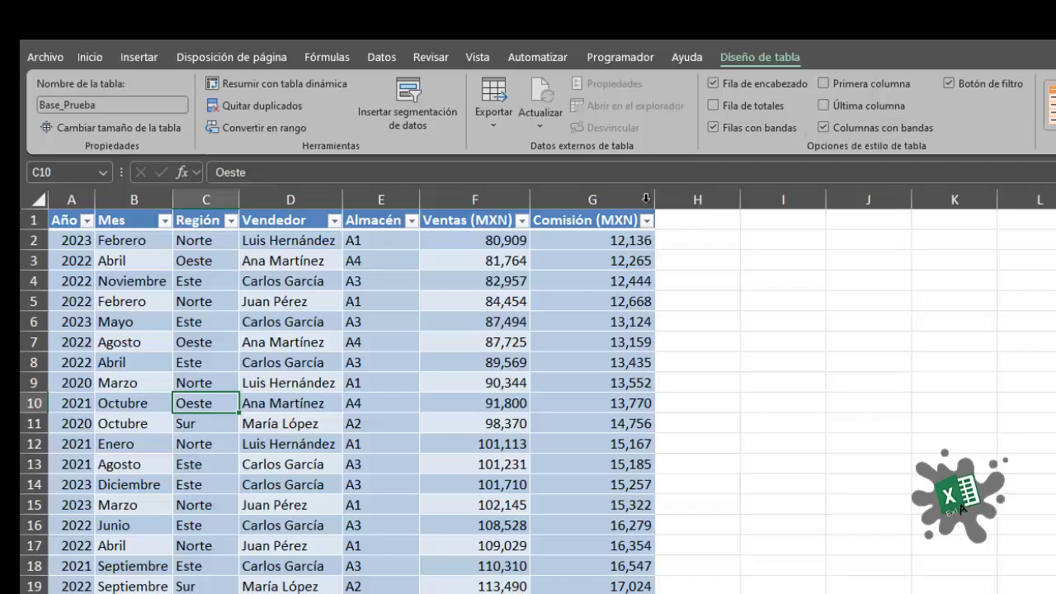
left_click(381, 199)
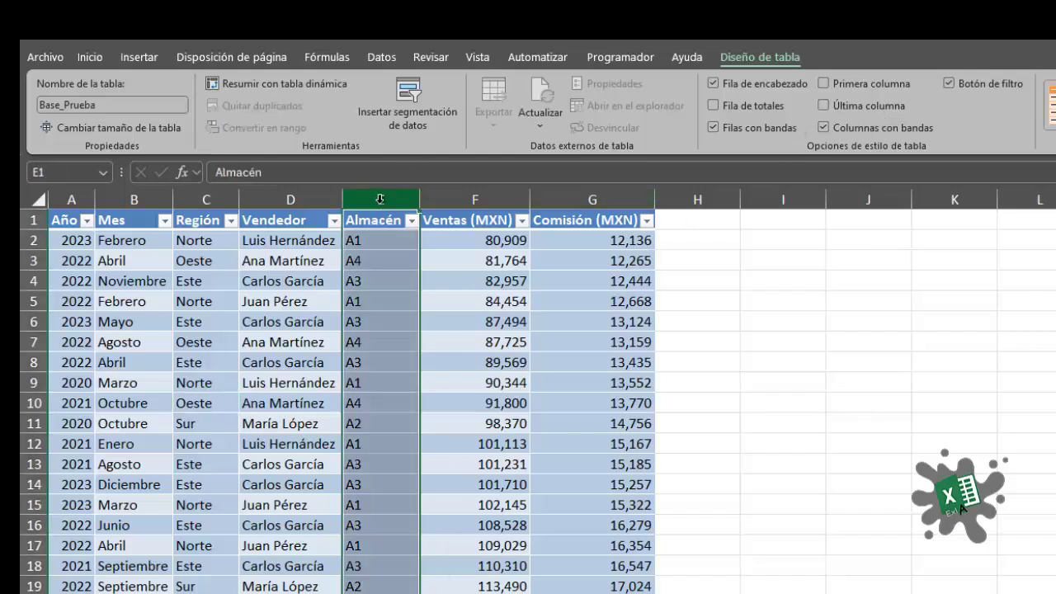
left_click(475, 199)
left_click(713, 128)
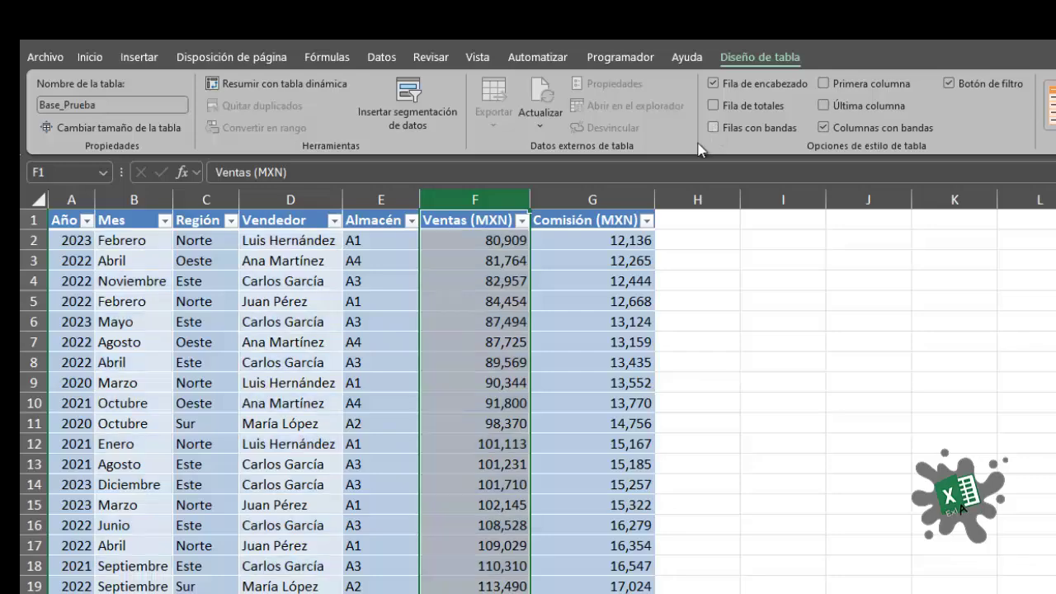
left_click(290, 363)
left_click(700, 447)
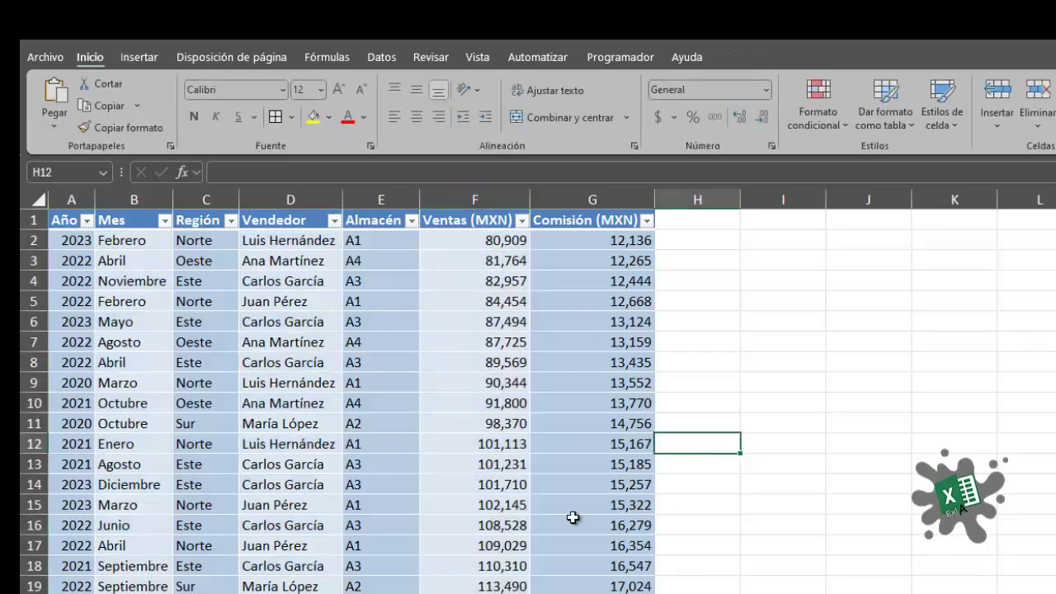
Look through the column-banded table, then restore its banded rows and turn off banded columns
left_click(289, 505)
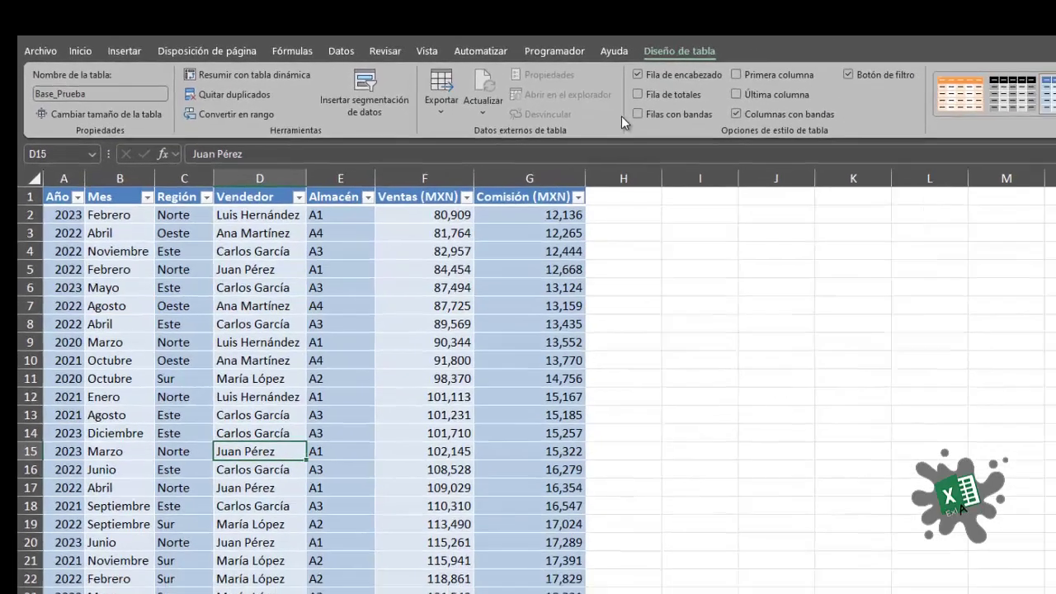
scroll(313, 397, "down", 4)
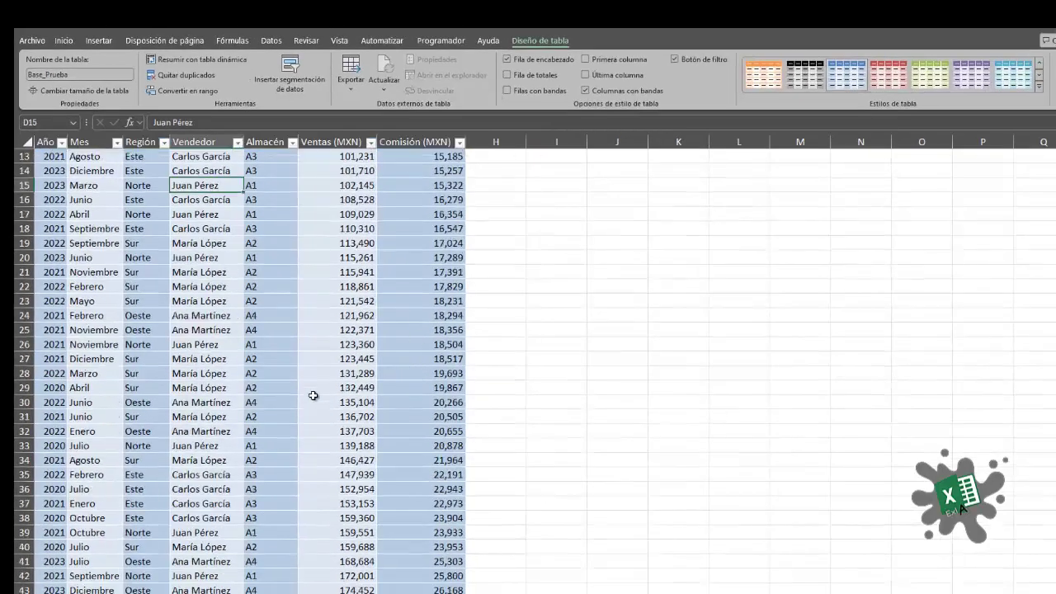
scroll(314, 396, "down", 8)
scroll(322, 394, "up", 12)
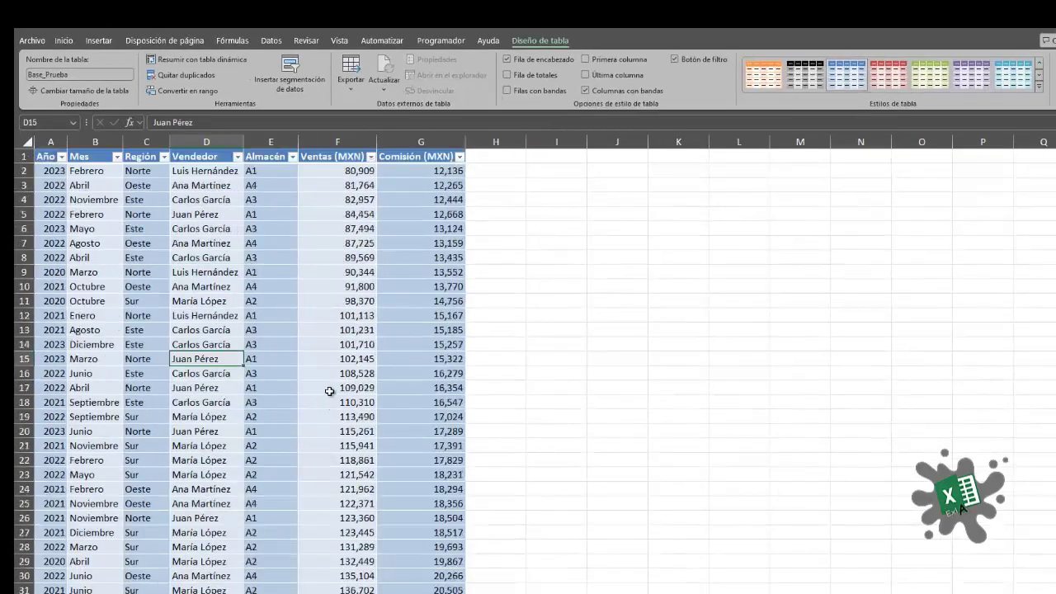
left_click(507, 90)
left_click(585, 90)
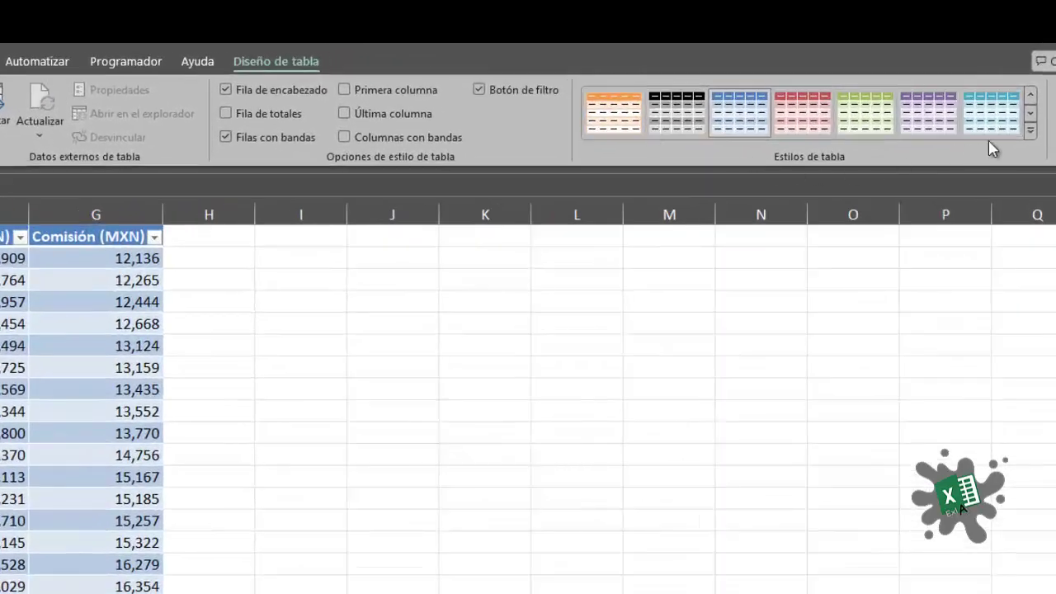
Apply the medium table style with a blue header and grey banded rows, and check it down the data
left_click(1031, 132)
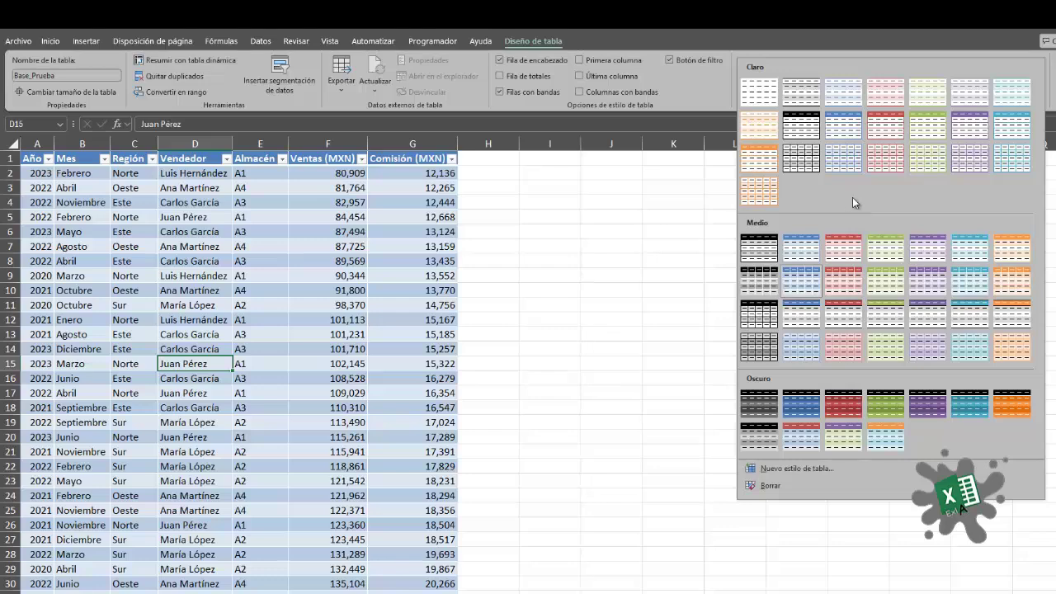
left_click(802, 319)
scroll(318, 317, "down", 4)
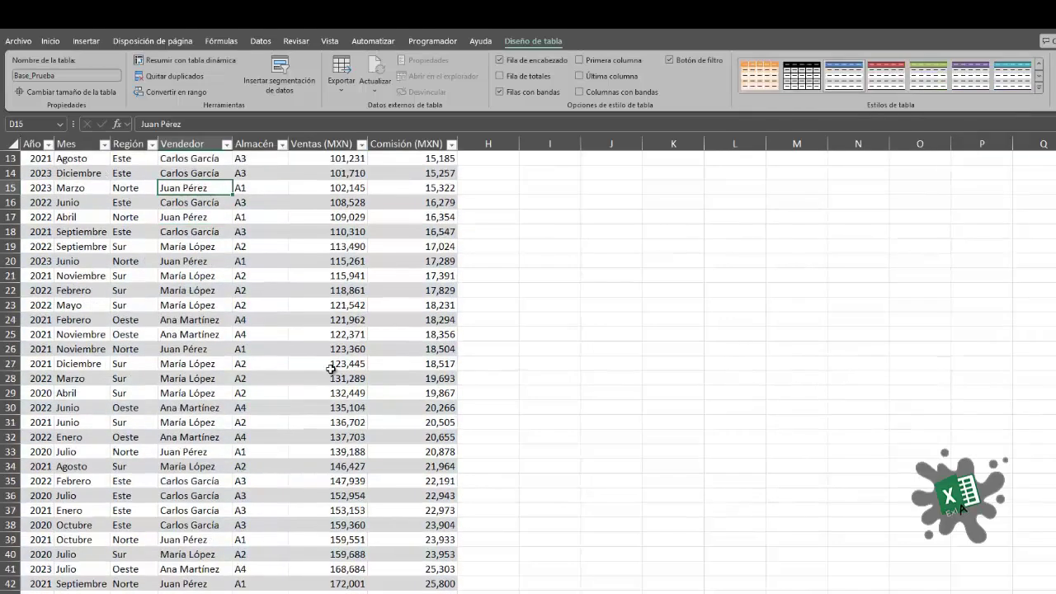
scroll(331, 369, "up", 4)
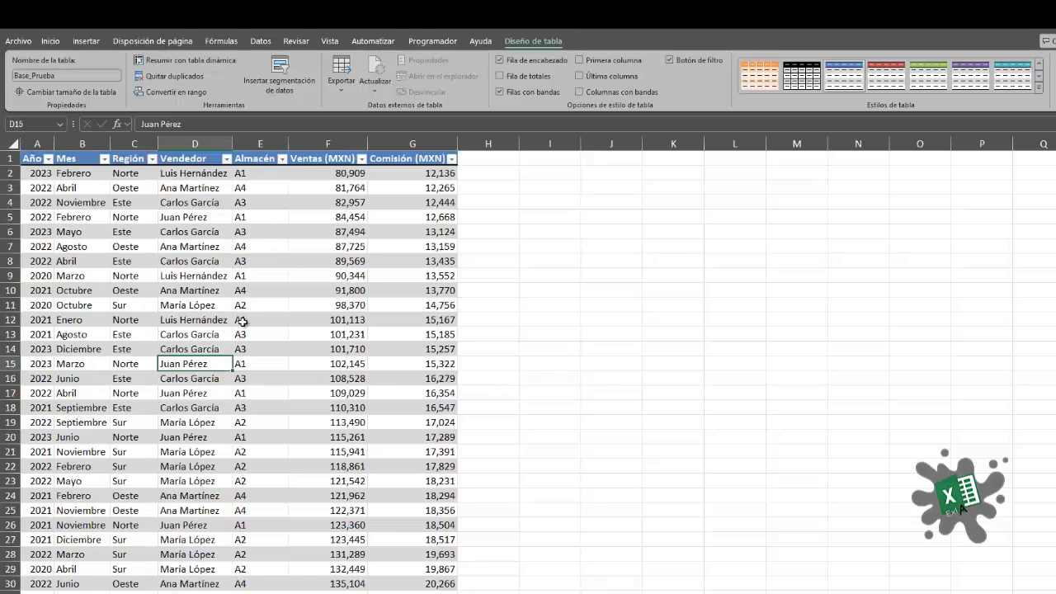
Convert the Base_Prueba table into a normal range and confirm the conversion
scroll(235, 333, "down", 9)
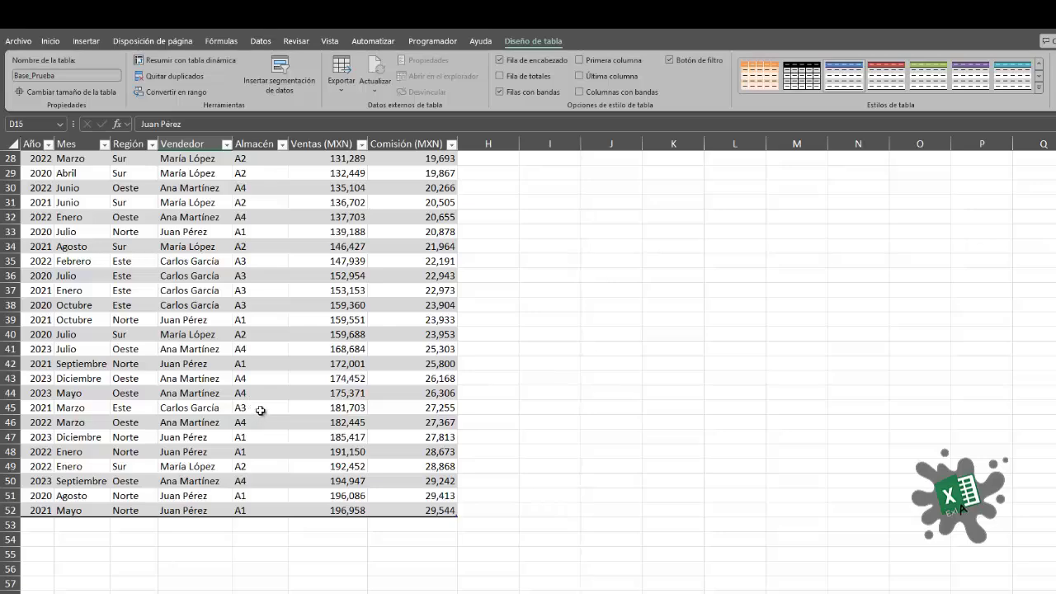
scroll(261, 410, "up", 9)
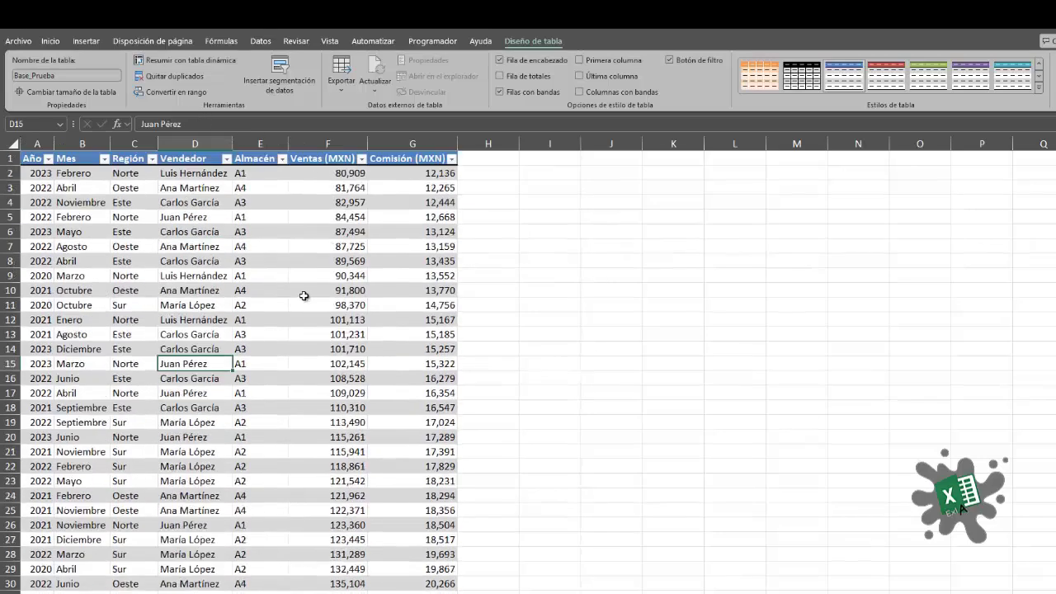
left_click(304, 299)
left_click(175, 291)
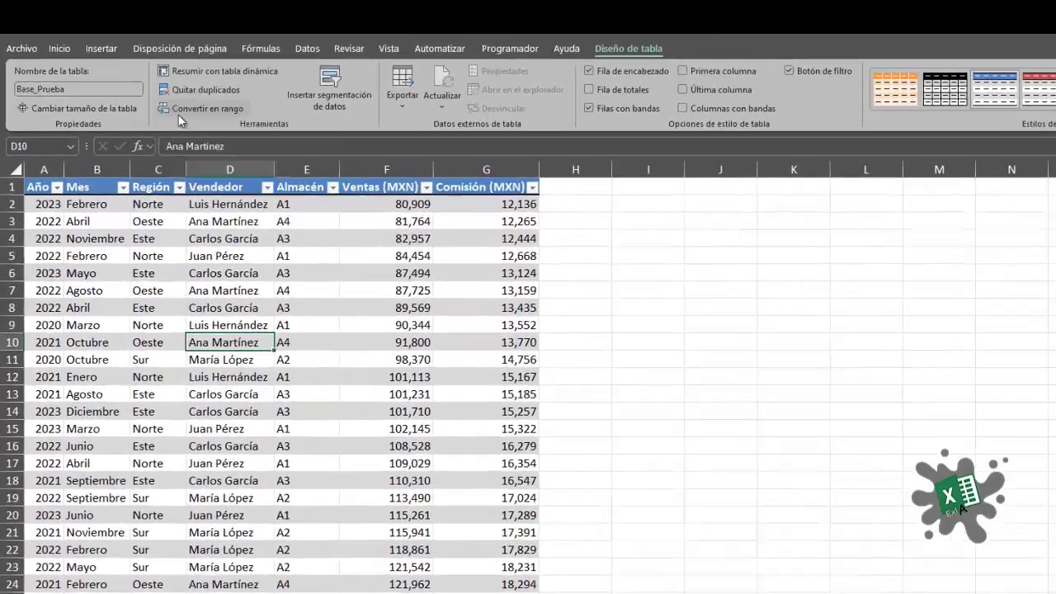
left_click(149, 95)
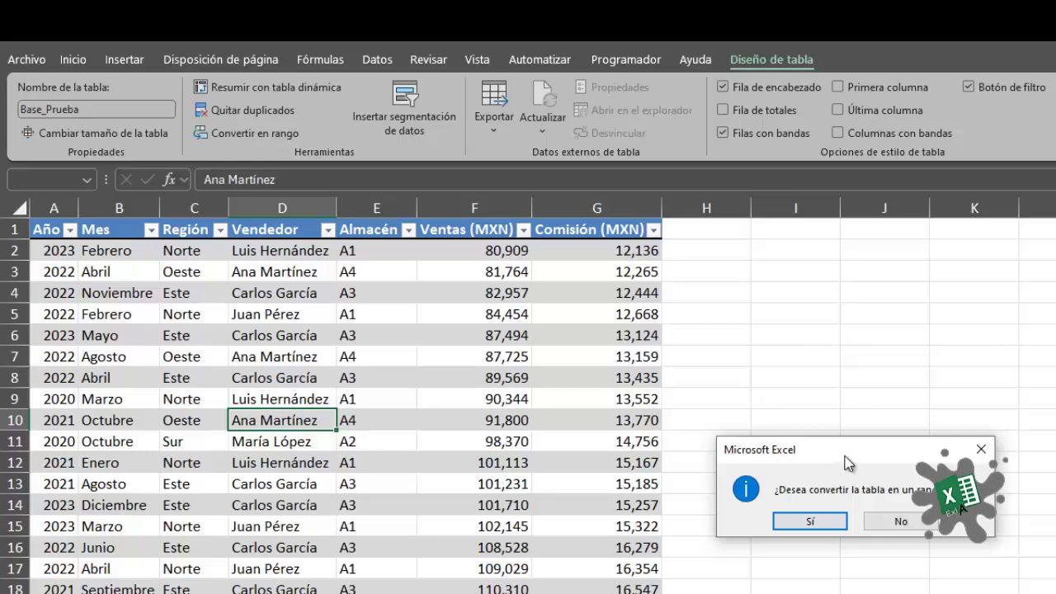
left_click_drag(848, 464, 782, 268)
left_click(732, 325)
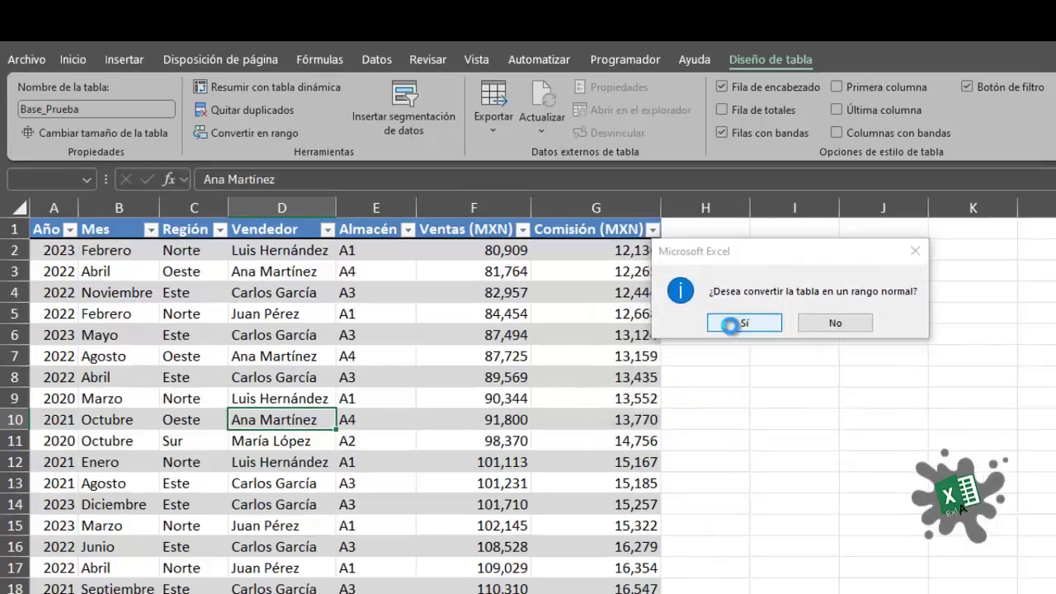
Examine the converted range, checking its headers, formatting and cells down through the data
left_click(454, 315)
scroll(218, 372, "down", 3)
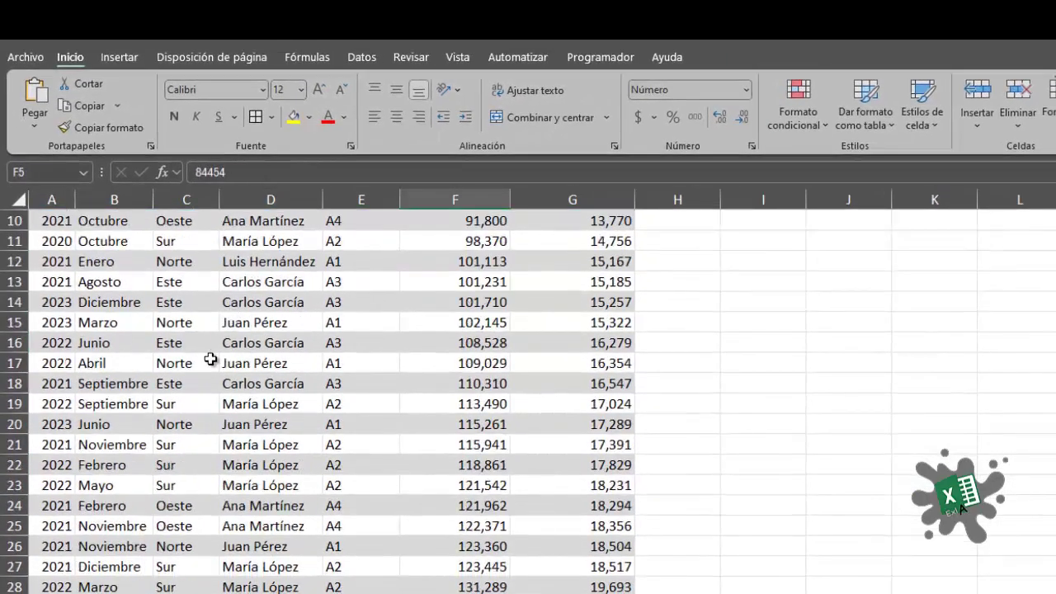
scroll(211, 359, "up", 3)
left_click(224, 338)
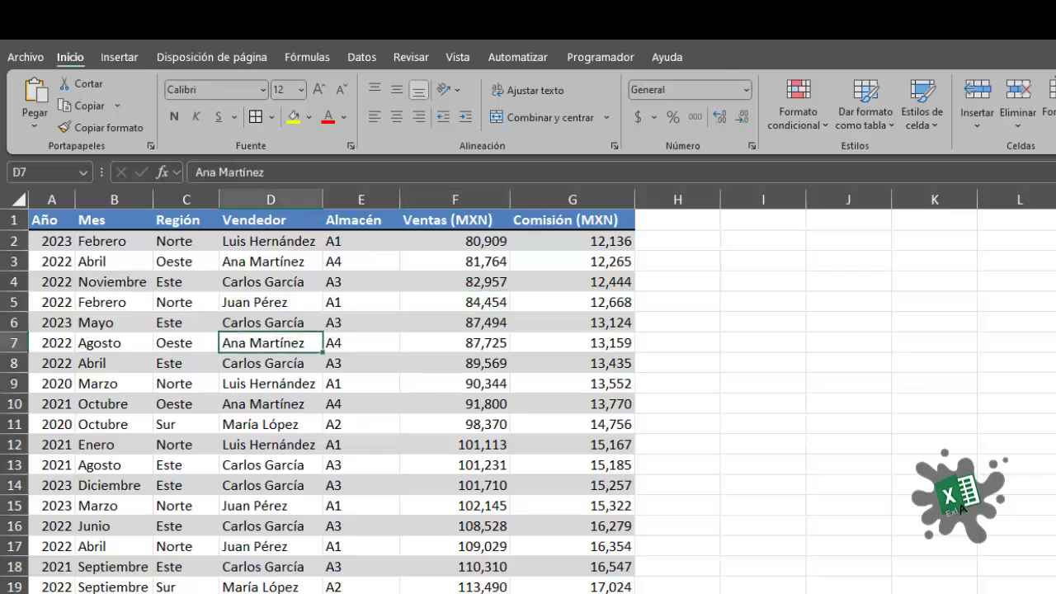
left_click(208, 384)
scroll(103, 282, "down", 2)
scroll(99, 283, "up", 2)
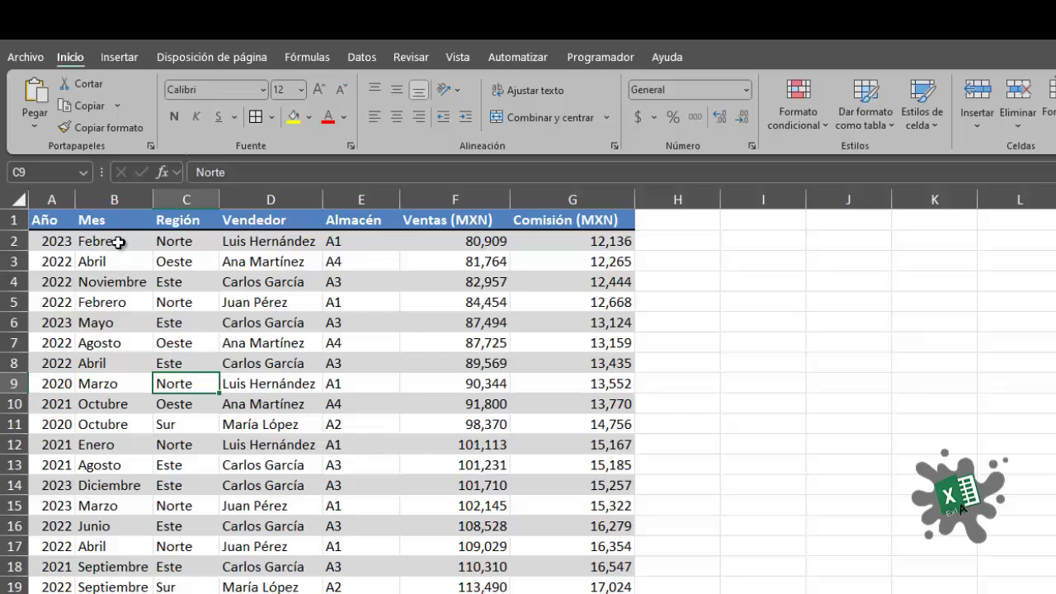
scroll(124, 346, "down", 8)
scroll(289, 400, "up", 8)
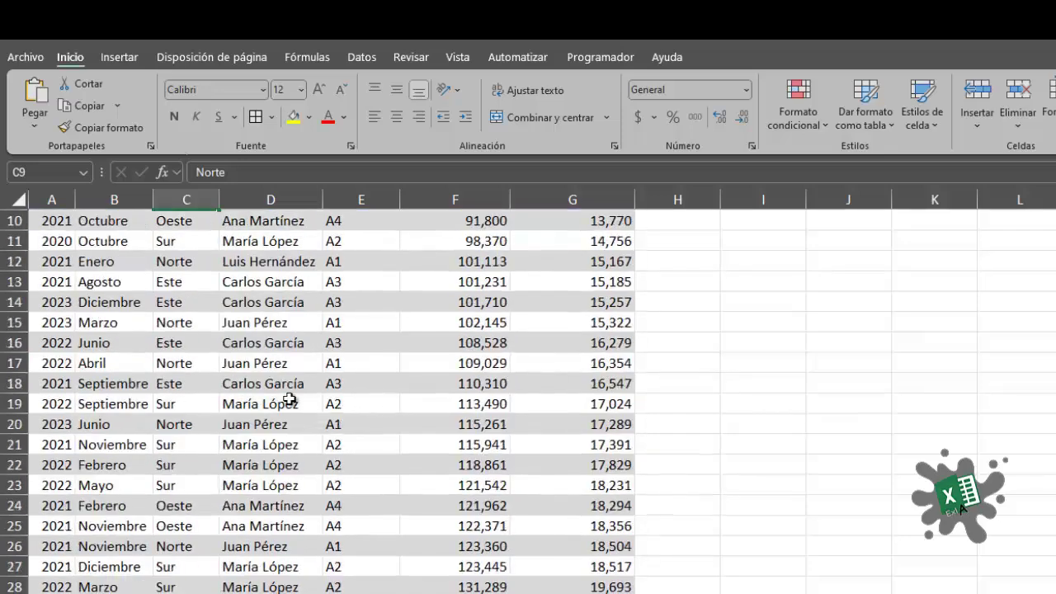
left_click_drag(173, 282, 563, 441)
left_click(570, 445)
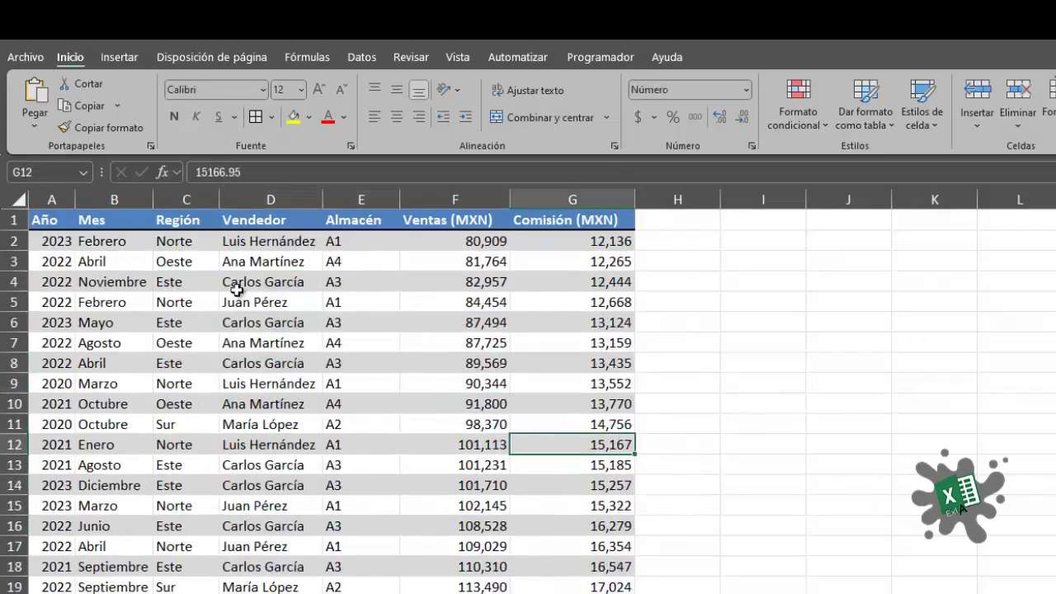
Create a table with headers from the range A1:G52 and name it Base_Prueba
left_click(118, 57)
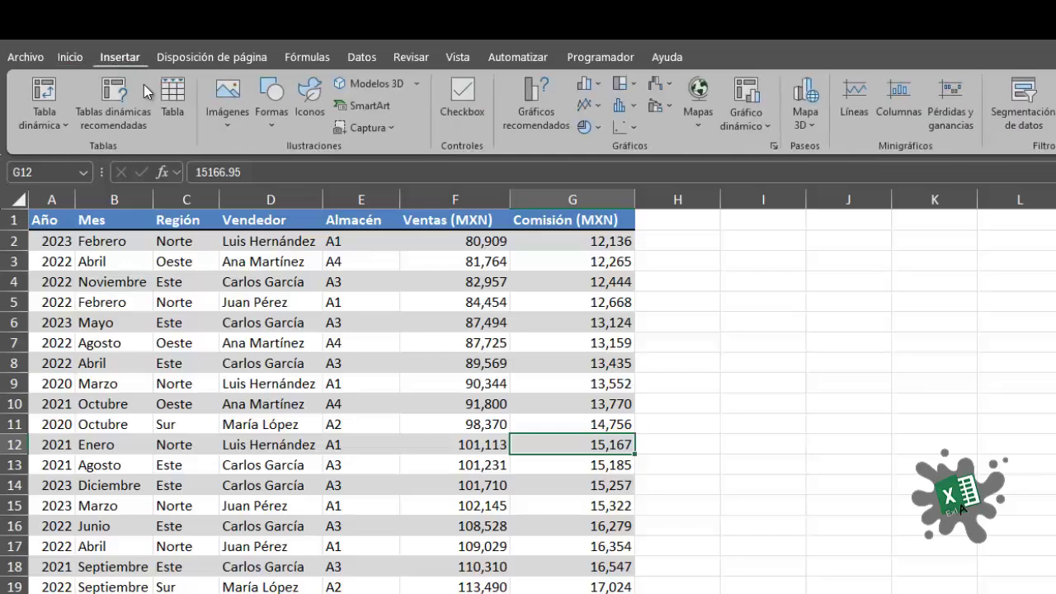
left_click(163, 108)
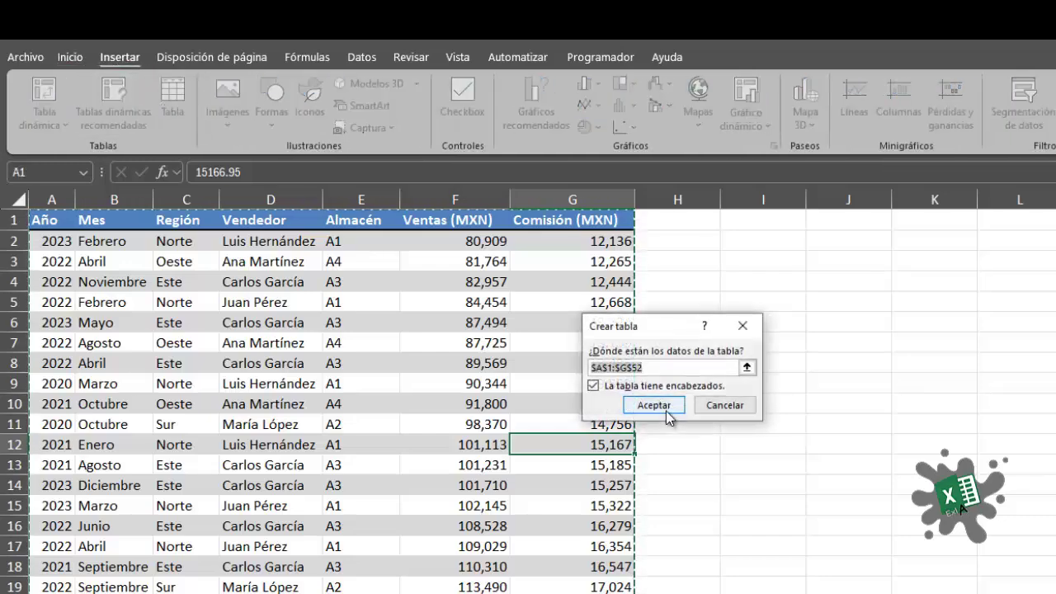
left_click(667, 404)
left_click(120, 103)
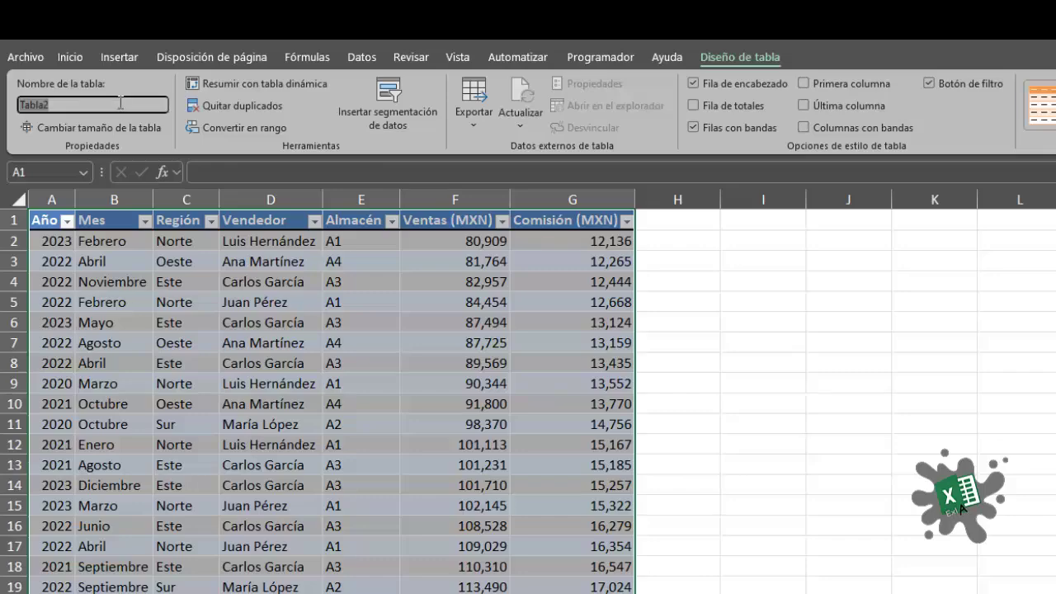
type("Base_Prueba")
Apply the medium table style with a blue header and grey banded rows to the Base_Prueba table
left_click(360, 383)
left_click(1043, 88)
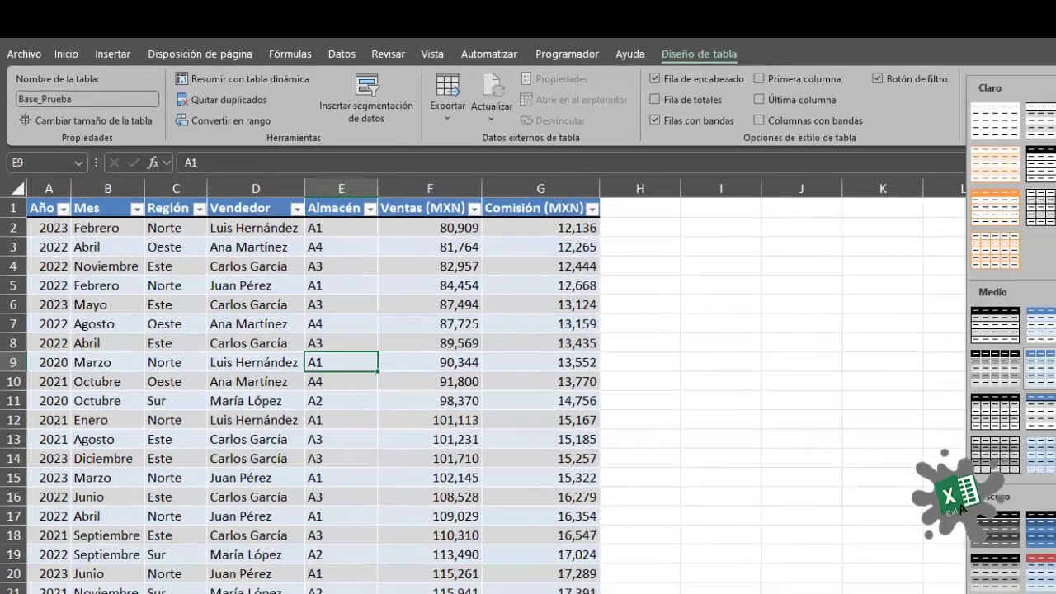
left_click(938, 146)
Turn on the table's total row and inspect the formula in the Comisión (MXN) total cell
scroll(134, 286, "down", 1)
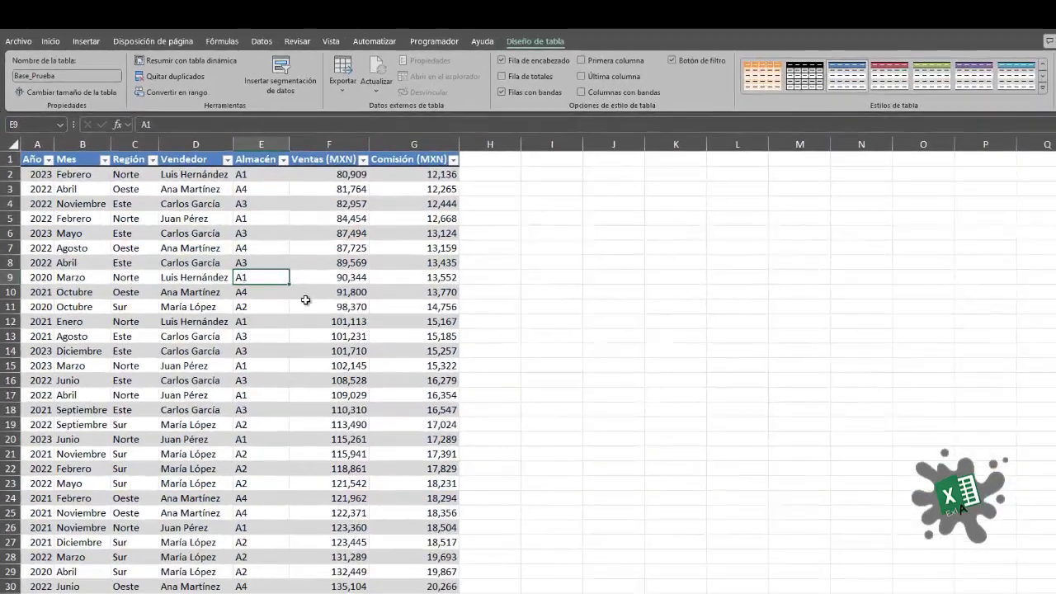
scroll(240, 235, "down", 2)
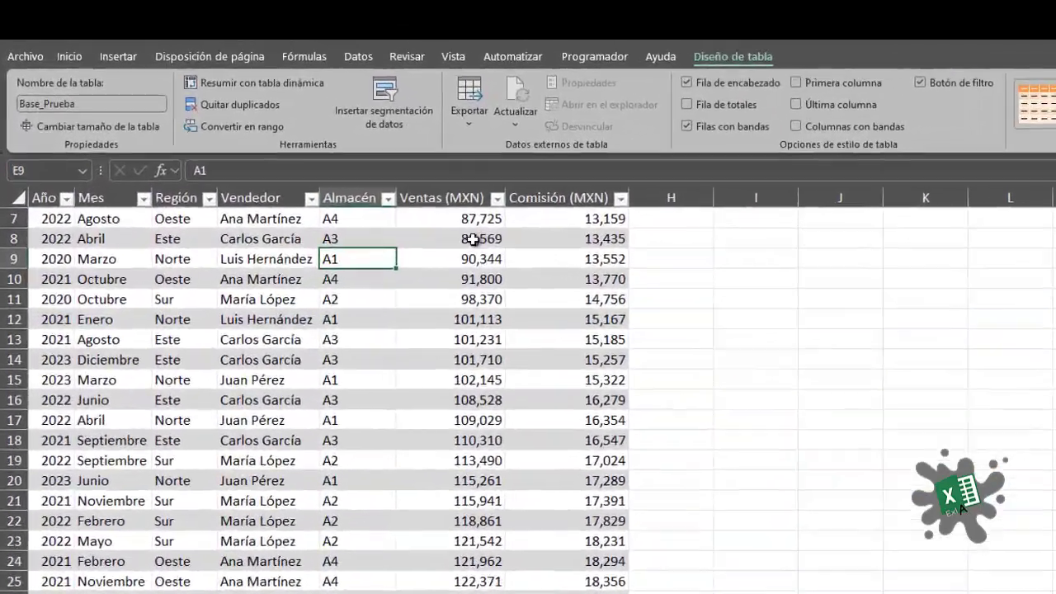
scroll(498, 413, "down", 6)
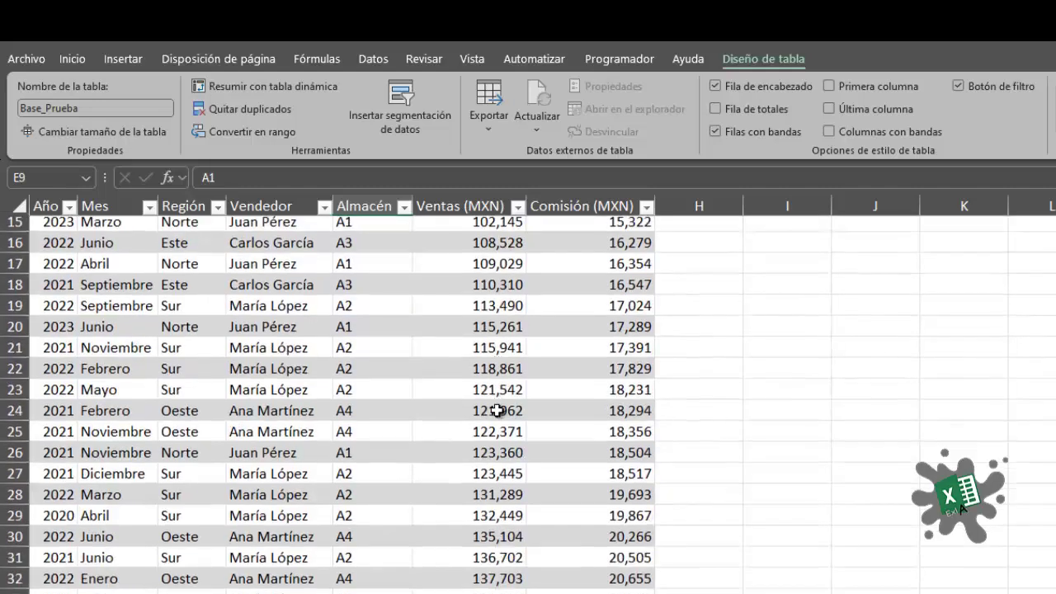
scroll(500, 416, "down", 1)
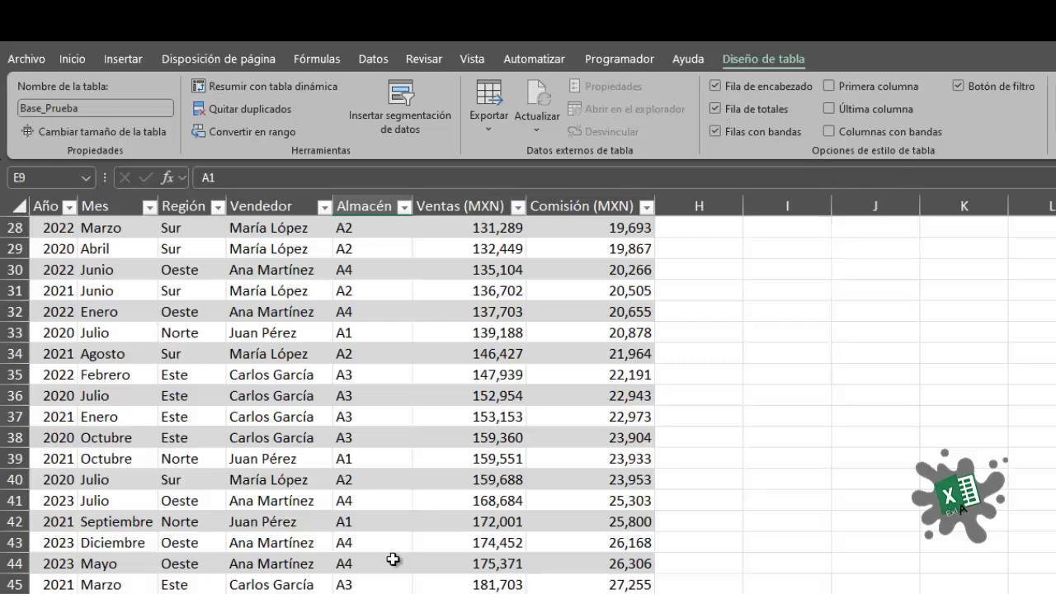
scroll(393, 560, "down", 2)
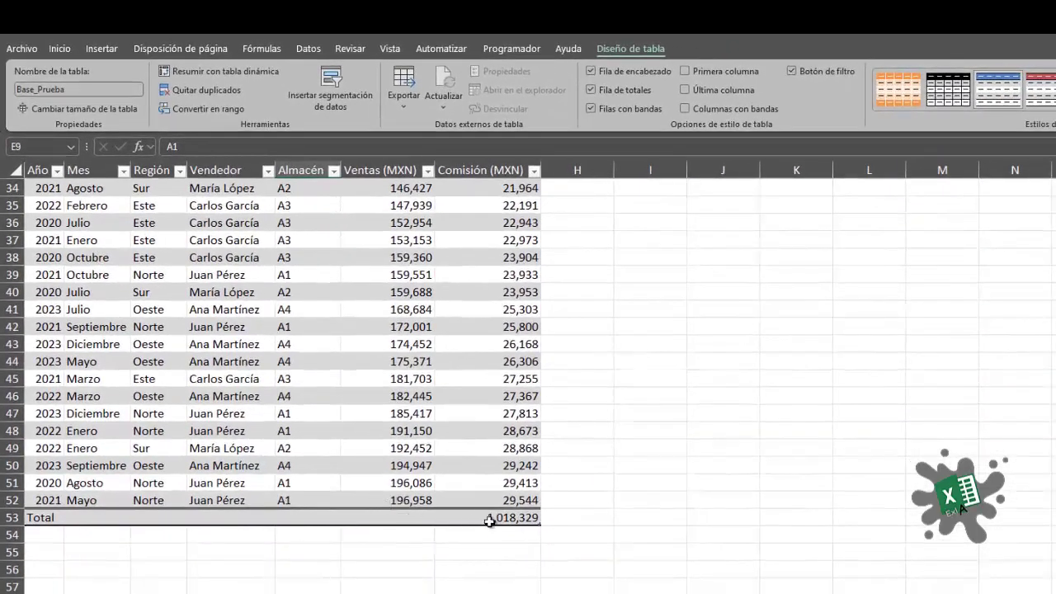
double_click(489, 520)
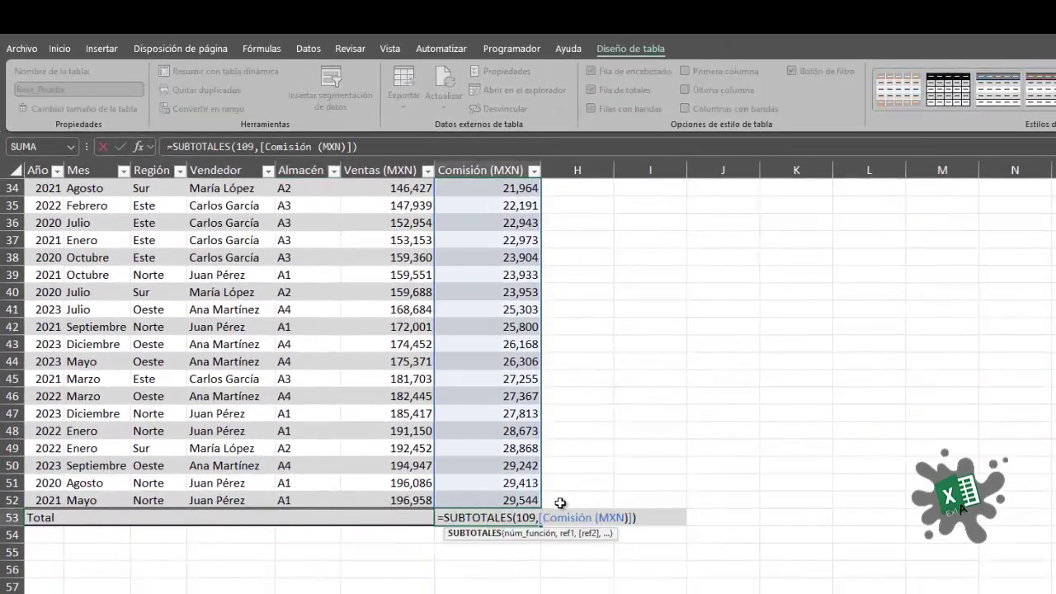
key("Escape")
Look through the Comisión (MXN) column from its header down to the total row
scroll(509, 471, "up", 5)
scroll(516, 446, "up", 6)
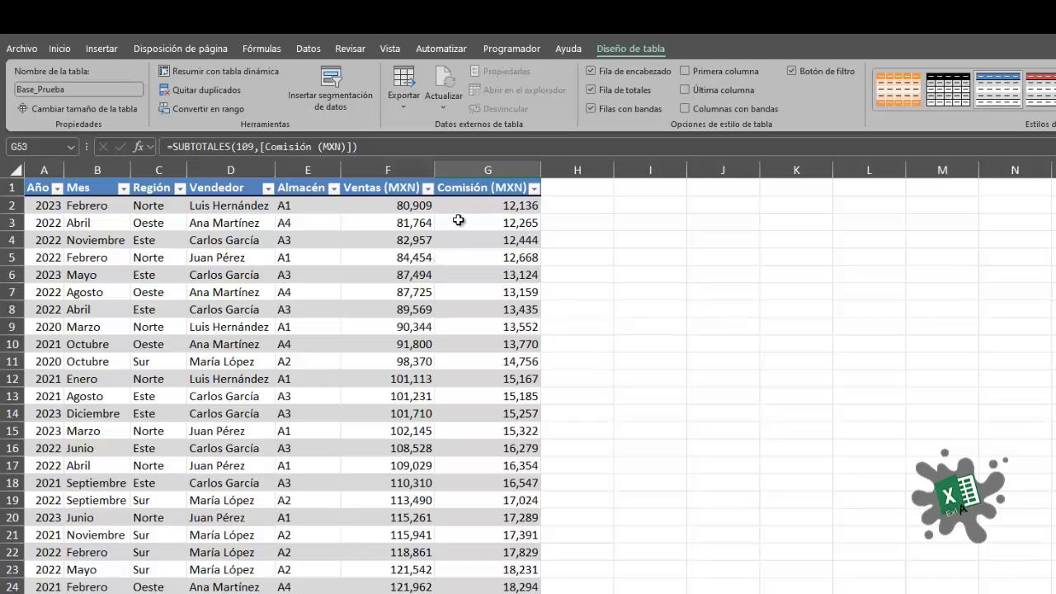
scroll(495, 272, "down", 3)
scroll(533, 388, "down", 4)
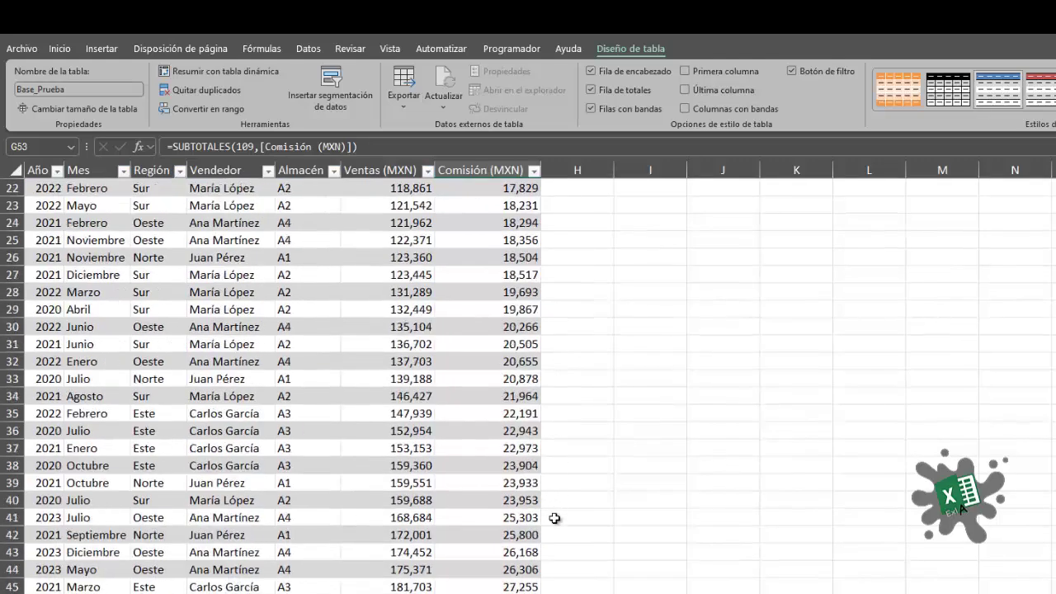
scroll(555, 518, "down", 4)
left_click(520, 496)
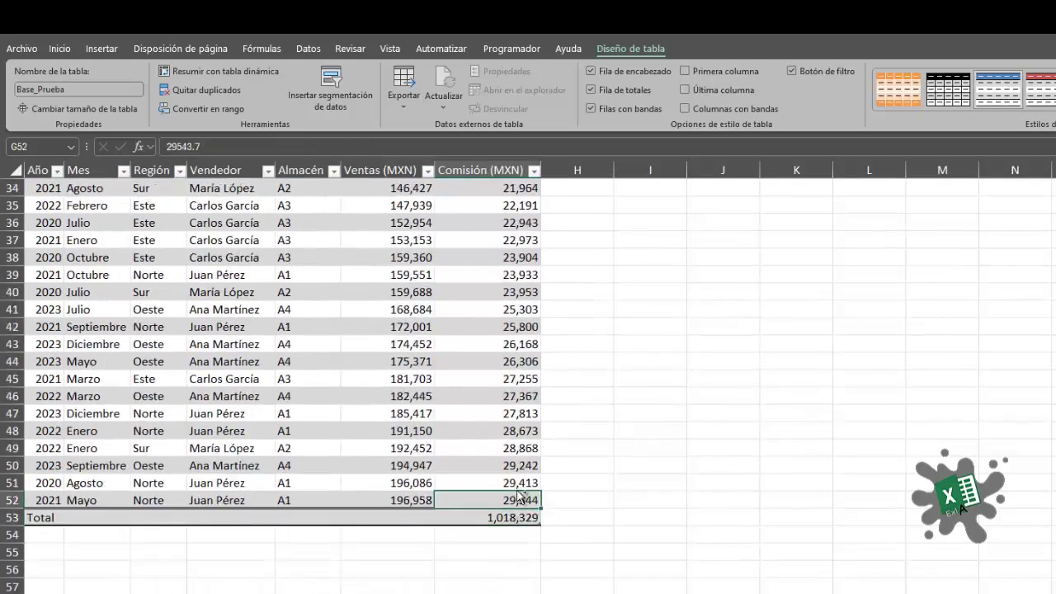
key("ctrl+shift+Up")
key("ctrl+Up")
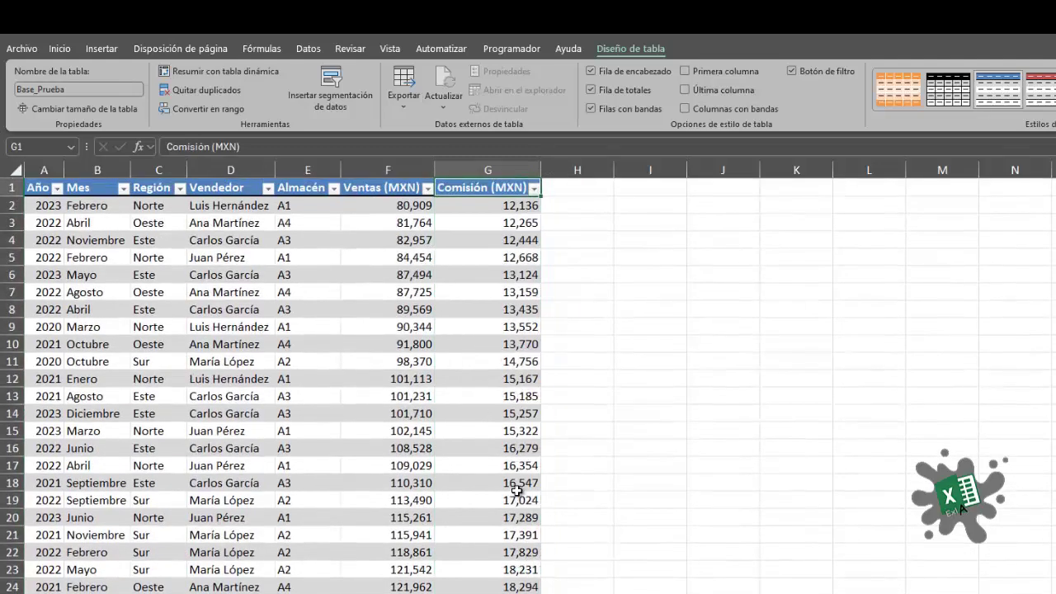
key("Down")
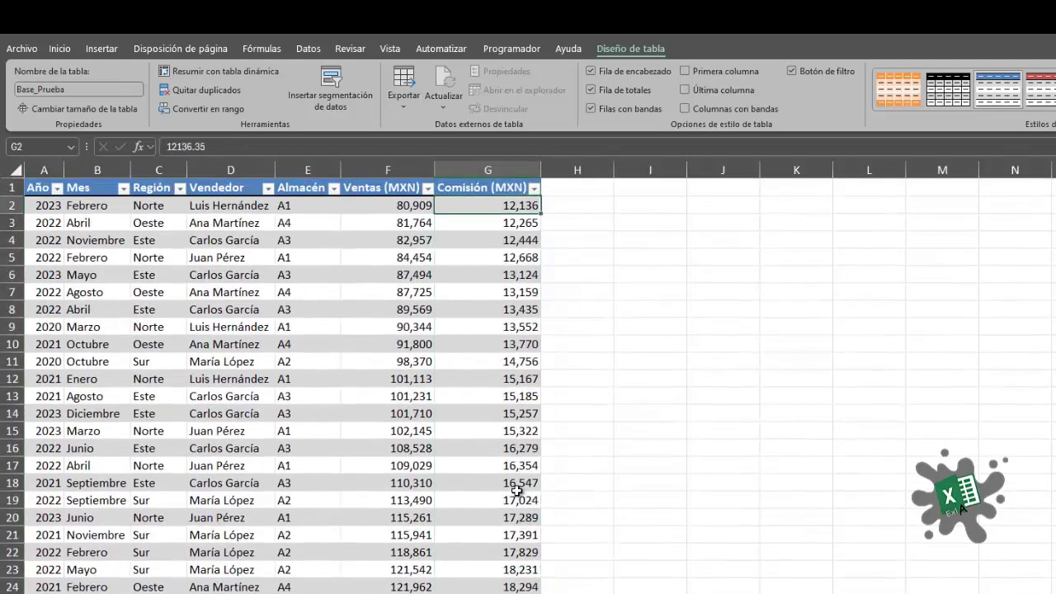
key("ctrl+Down")
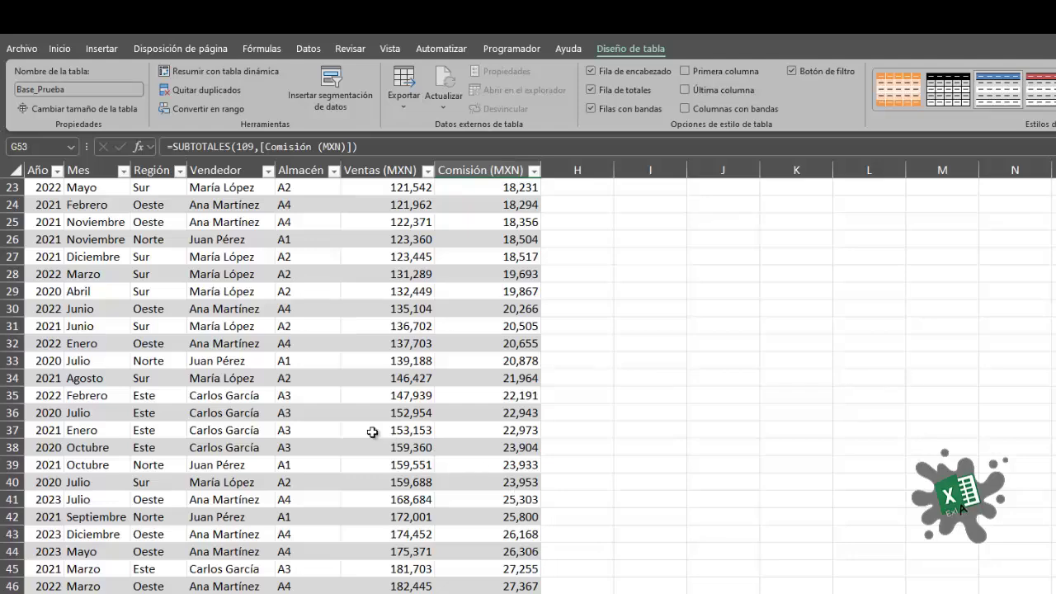
scroll(567, 566, "down", 4)
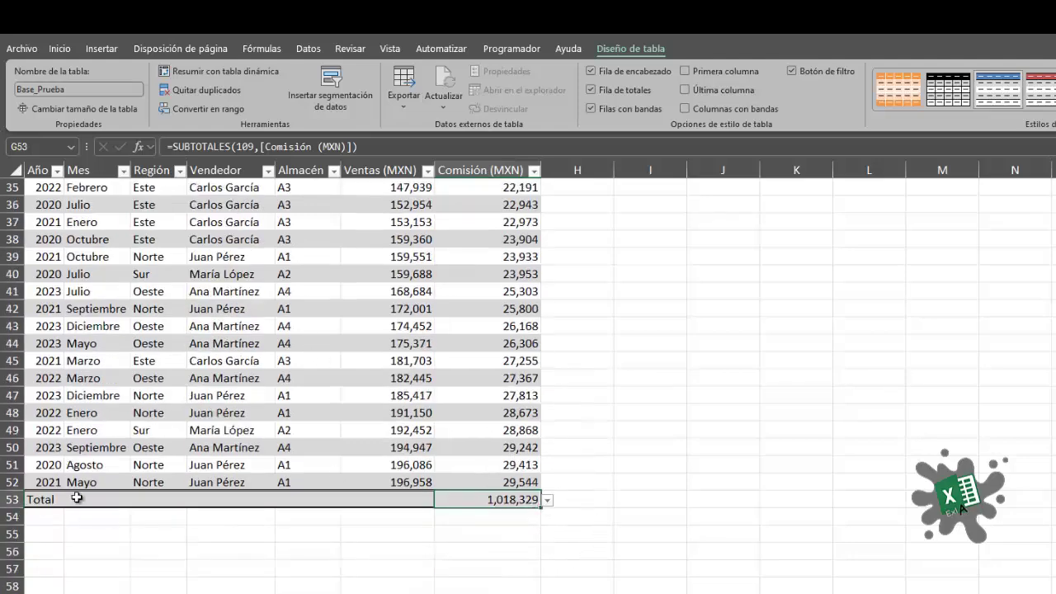
Review the summary functions available for the Comisión (MXN) total and set it to Promedio
left_click(548, 501)
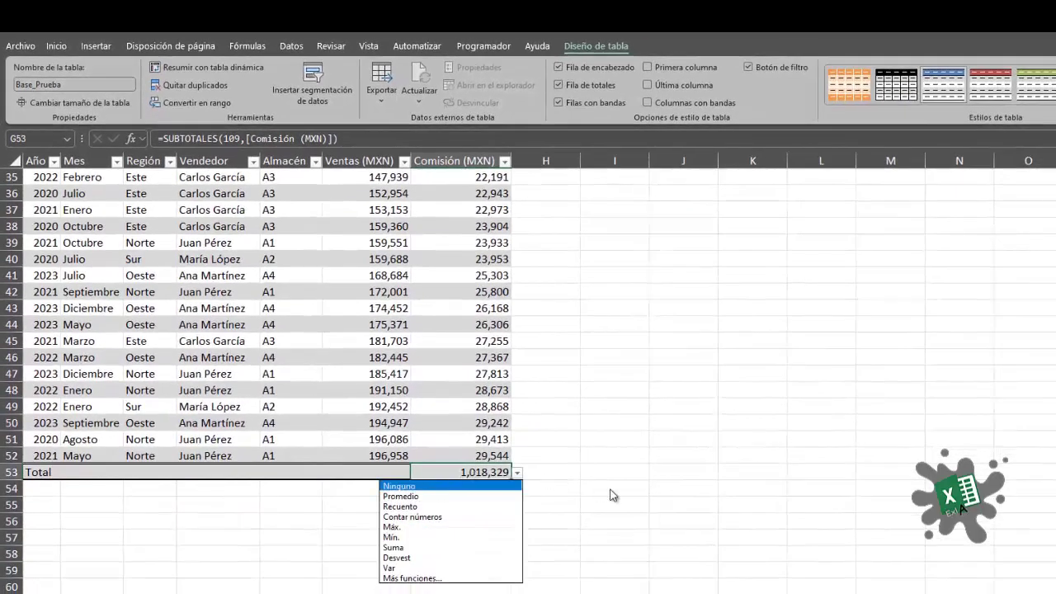
left_click(613, 495)
left_click(478, 472)
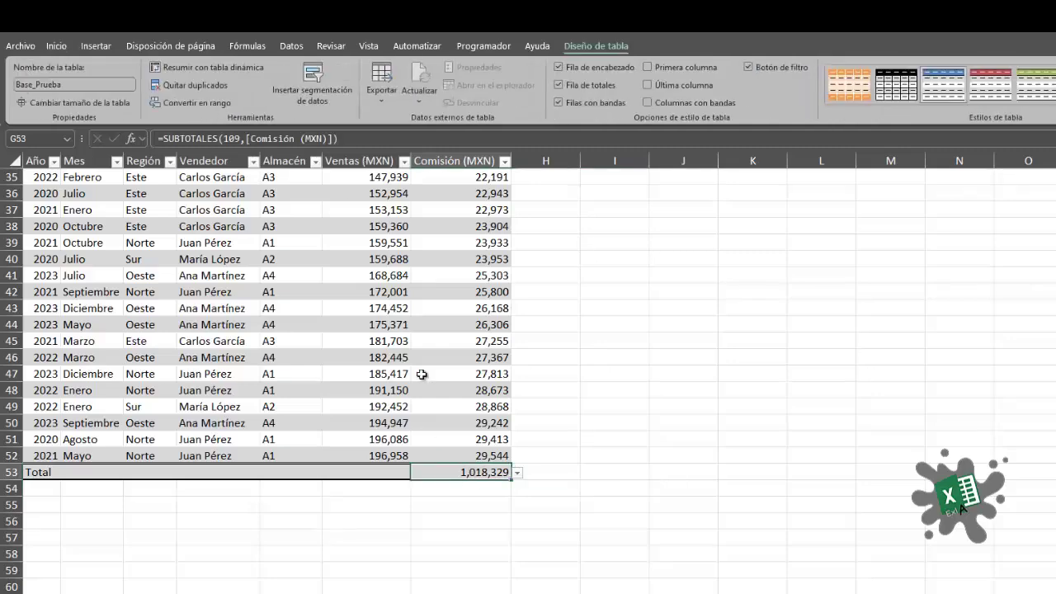
scroll(446, 368, "down", 3)
left_click(517, 343)
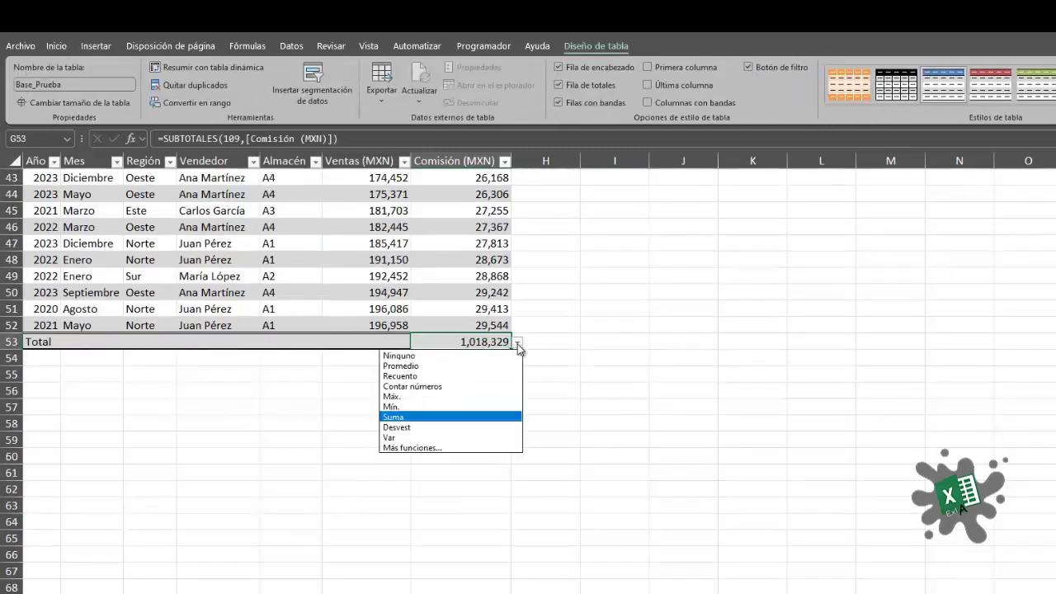
left_click(409, 366)
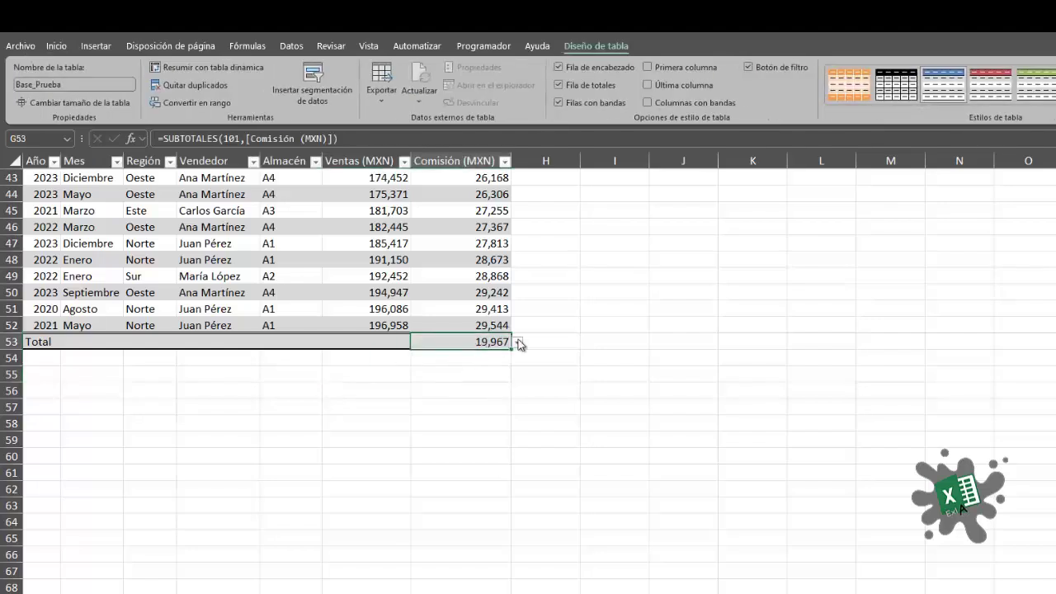
Change the Comisión (MXN) total to Recuento and compare it with the column's data rows
left_click(517, 342)
left_click(431, 365)
left_click(517, 342)
left_click(421, 376)
scroll(479, 302, "up", 8)
scroll(479, 302, "down", 10)
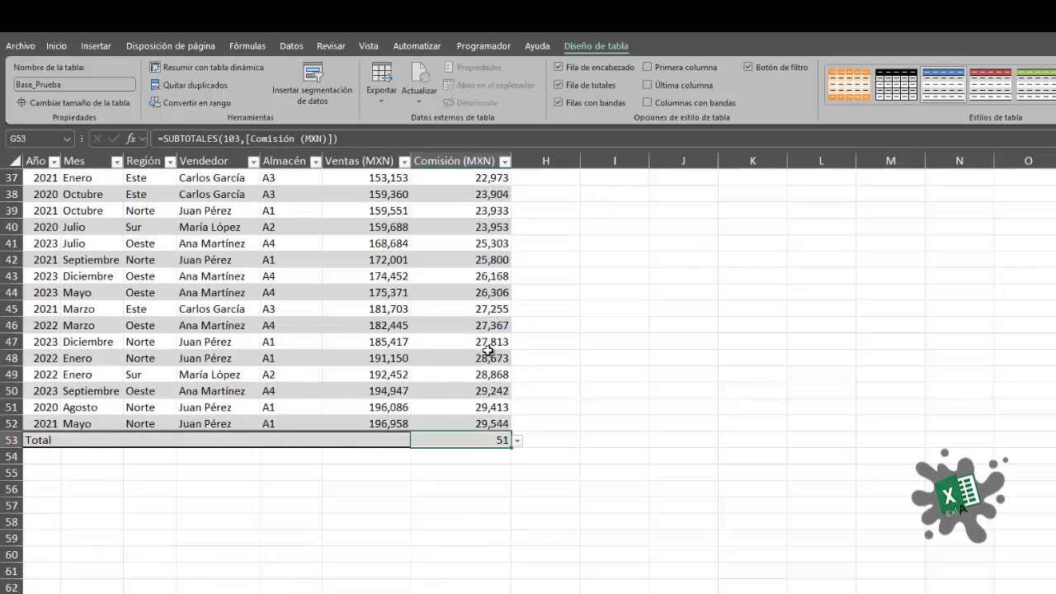
Set the Comisión (MXN) total to Máx. and check it against the column's values
scroll(506, 372, "up", 1)
left_click(518, 292)
left_click(410, 348)
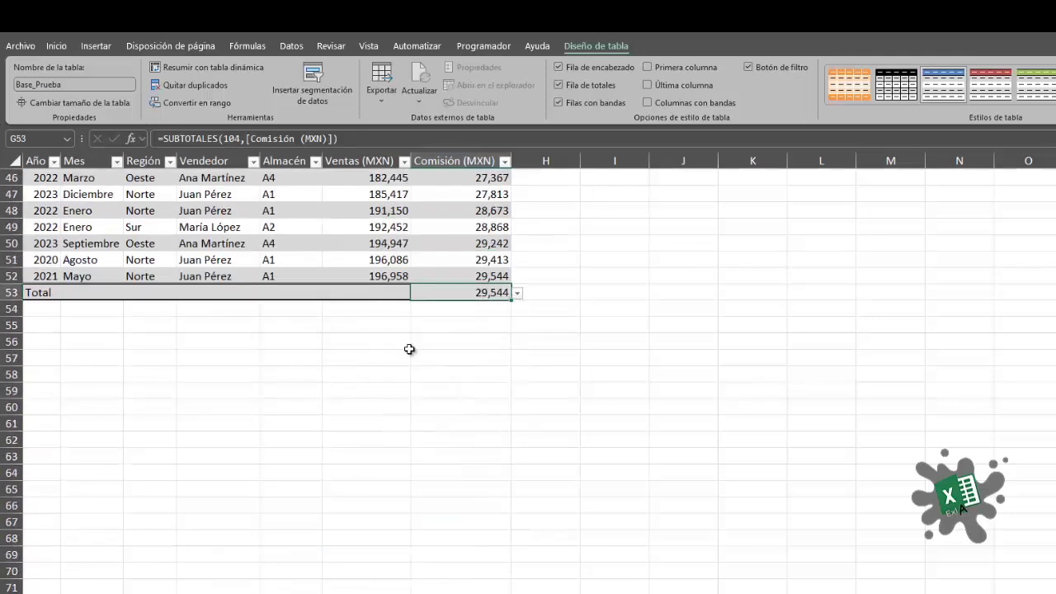
scroll(550, 389, "up", 7)
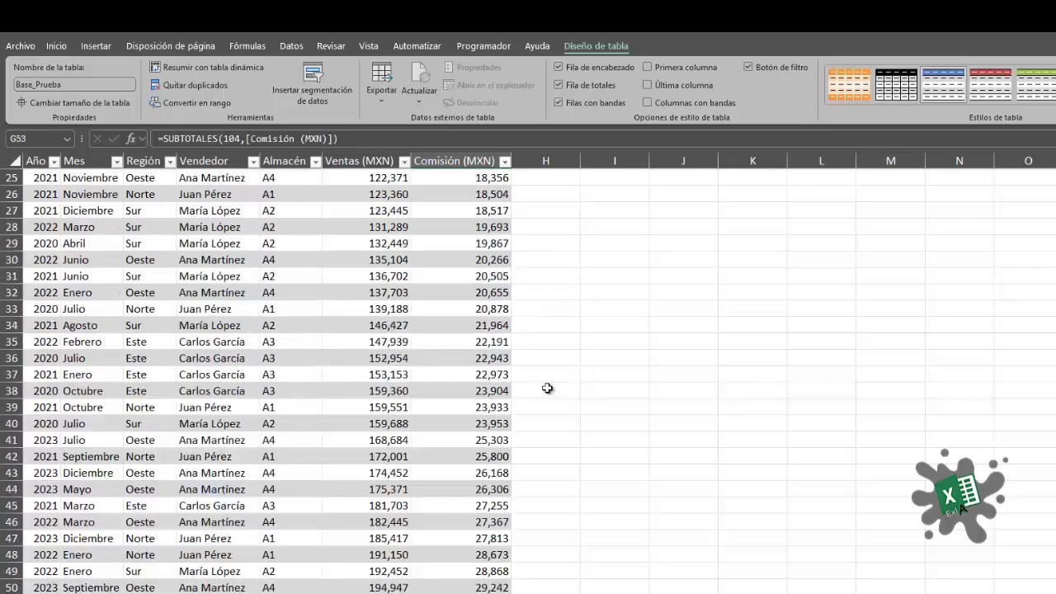
left_click(547, 388)
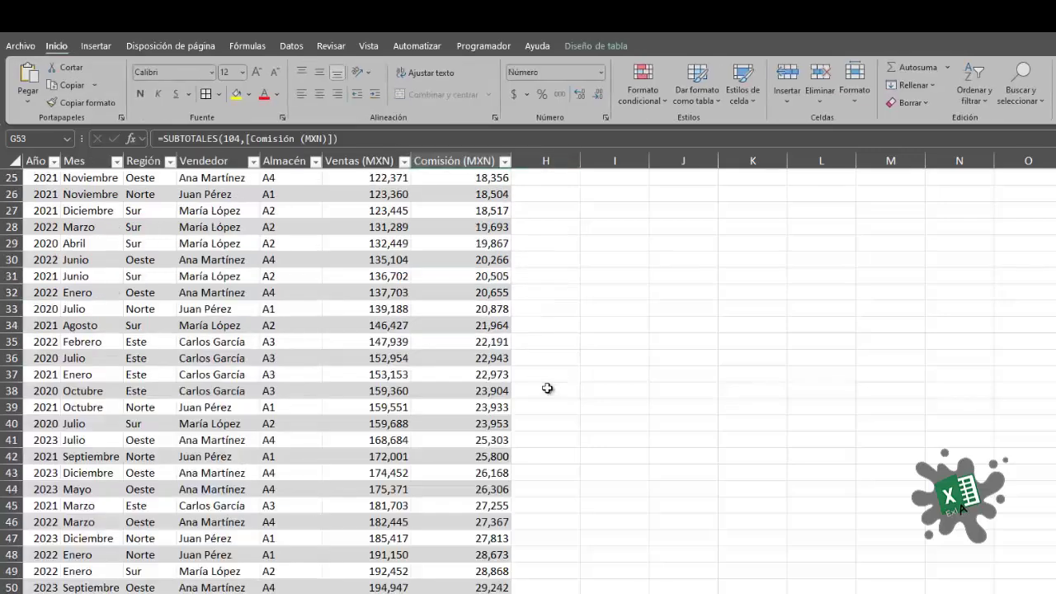
Check the empty total row cells for Ventas, Almacén, Vendedor and Región, and view the functions available for the Región total
scroll(531, 415, "down", 3)
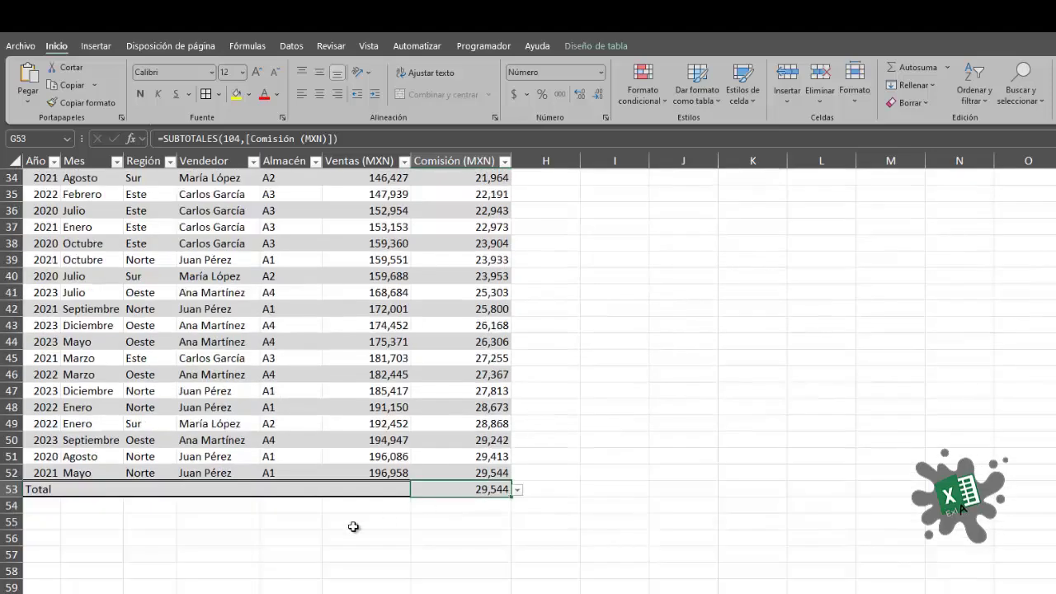
left_click(375, 488)
double_click(279, 483)
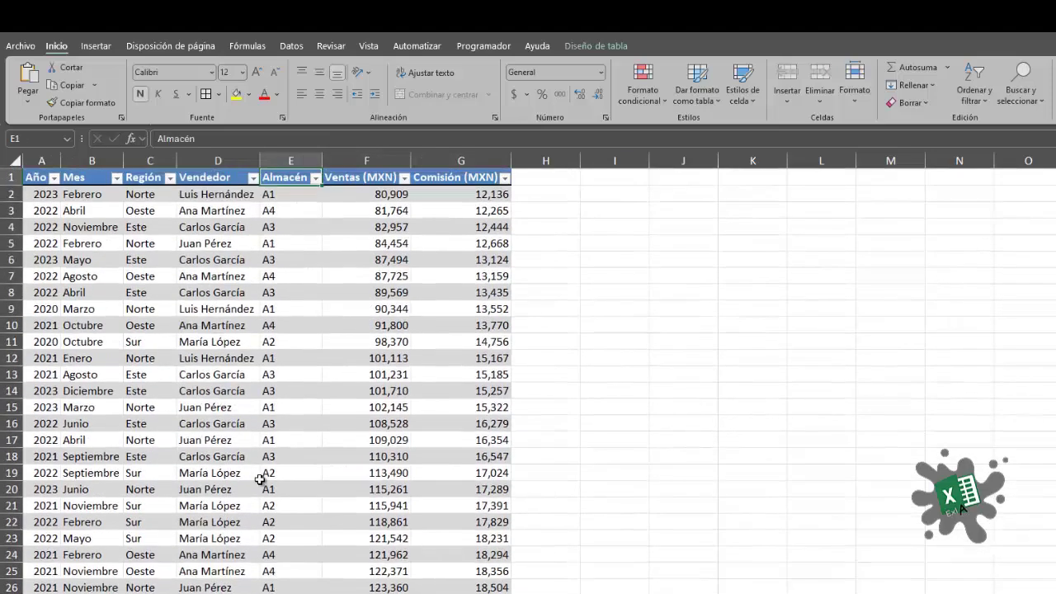
scroll(311, 462, "down", 14)
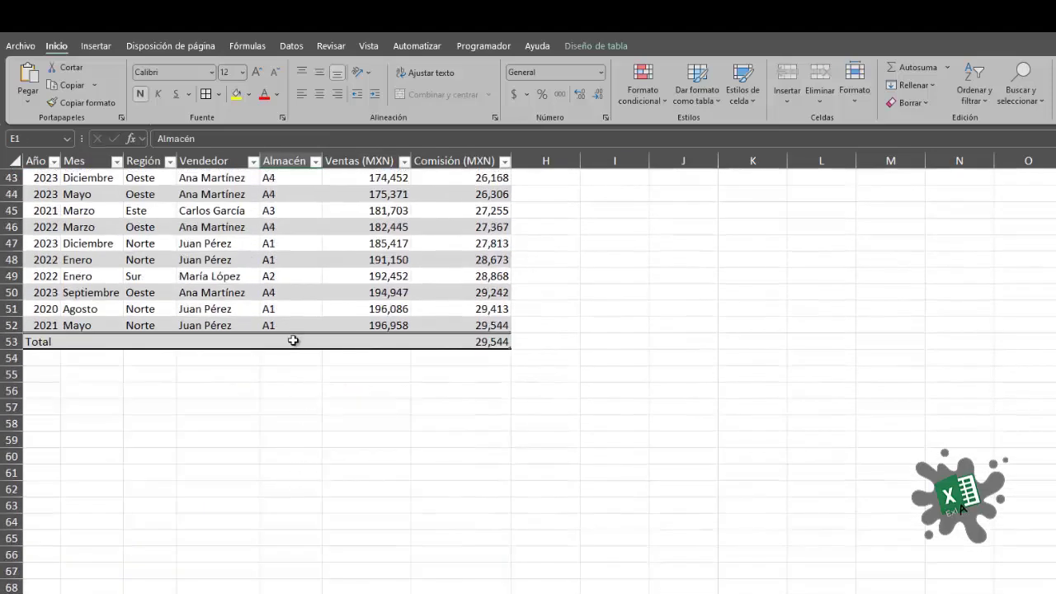
left_click(211, 341)
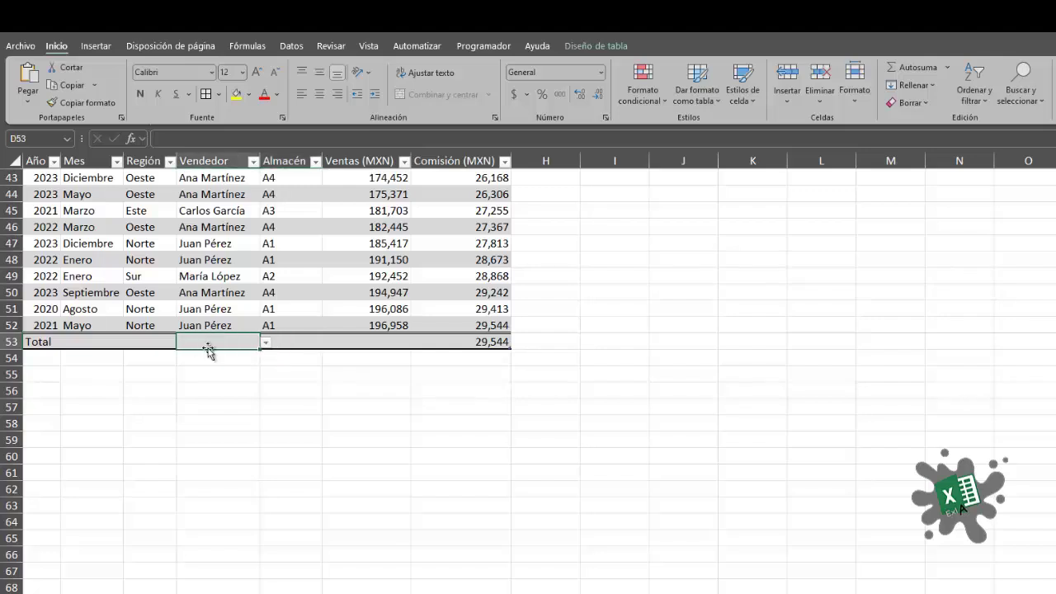
left_click(149, 339)
left_click(183, 342)
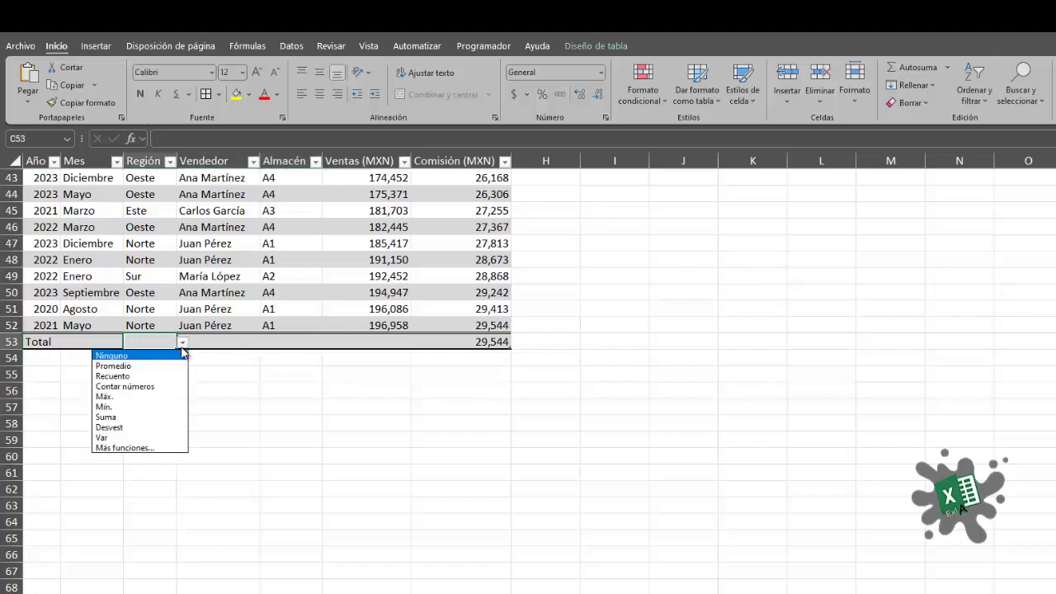
key("Escape")
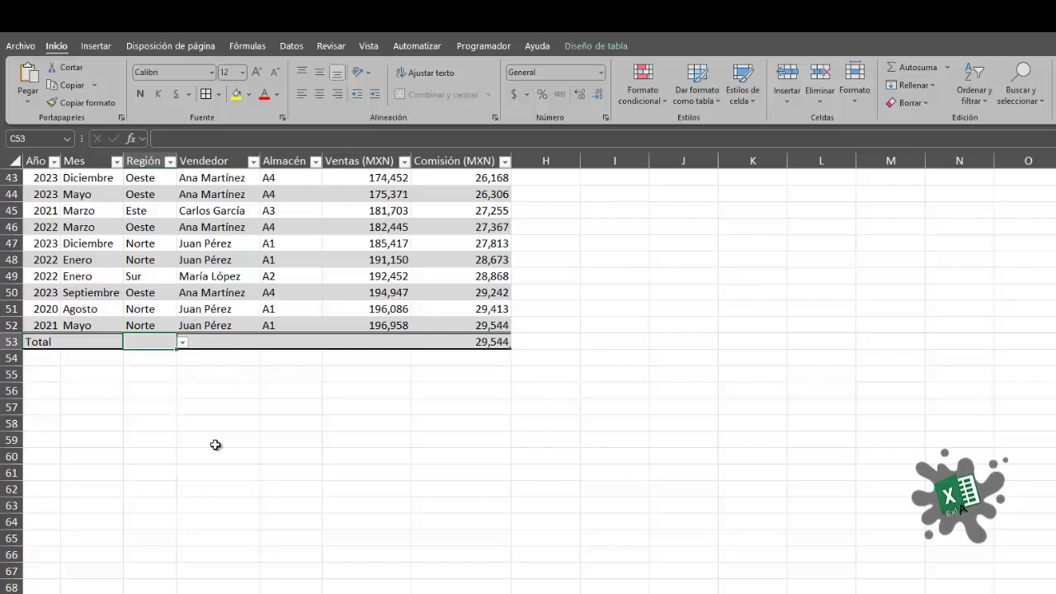
Try the Recuento function on the Vendedor total, and clear that total cell again
left_click(226, 342)
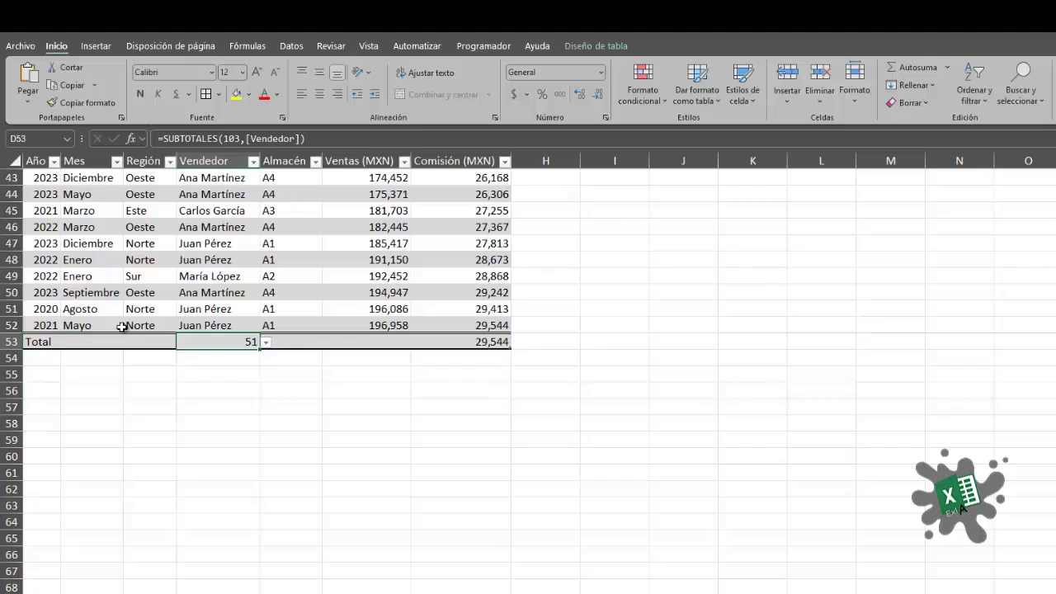
key("Right")
key("Right")
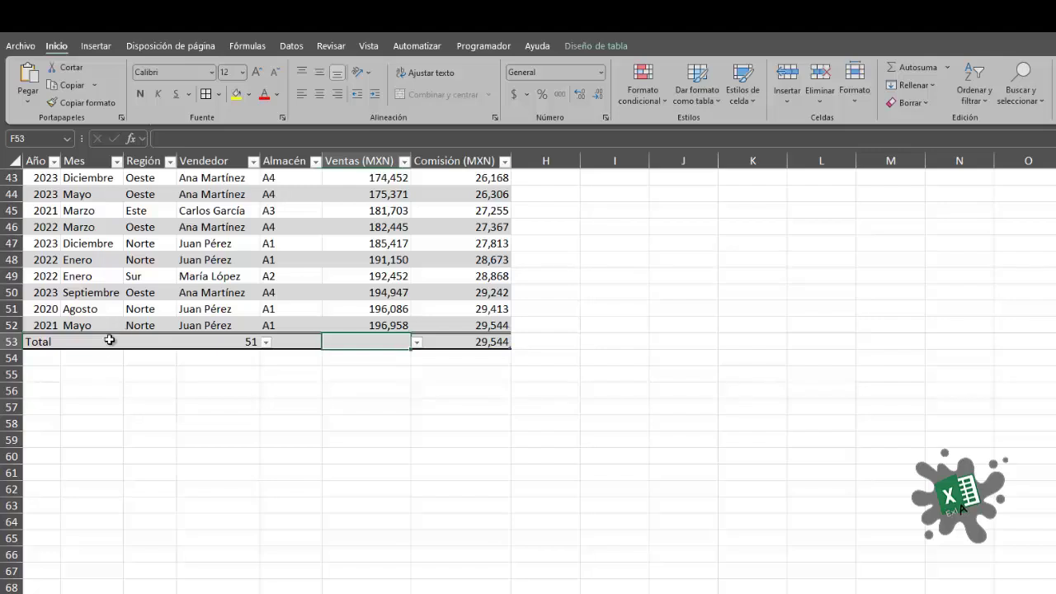
key("Left")
key("Left")
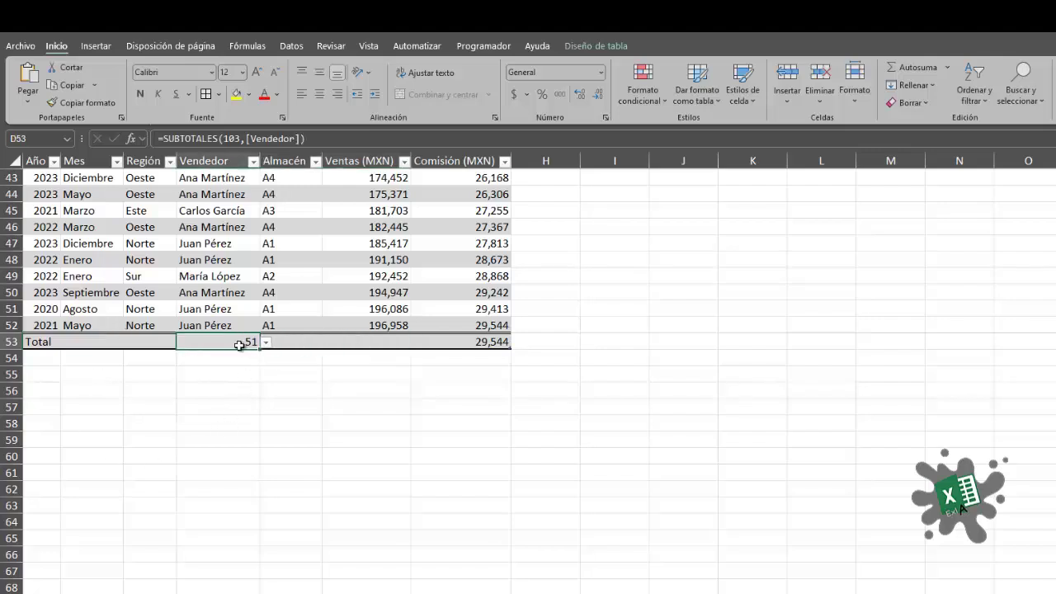
key("Delete")
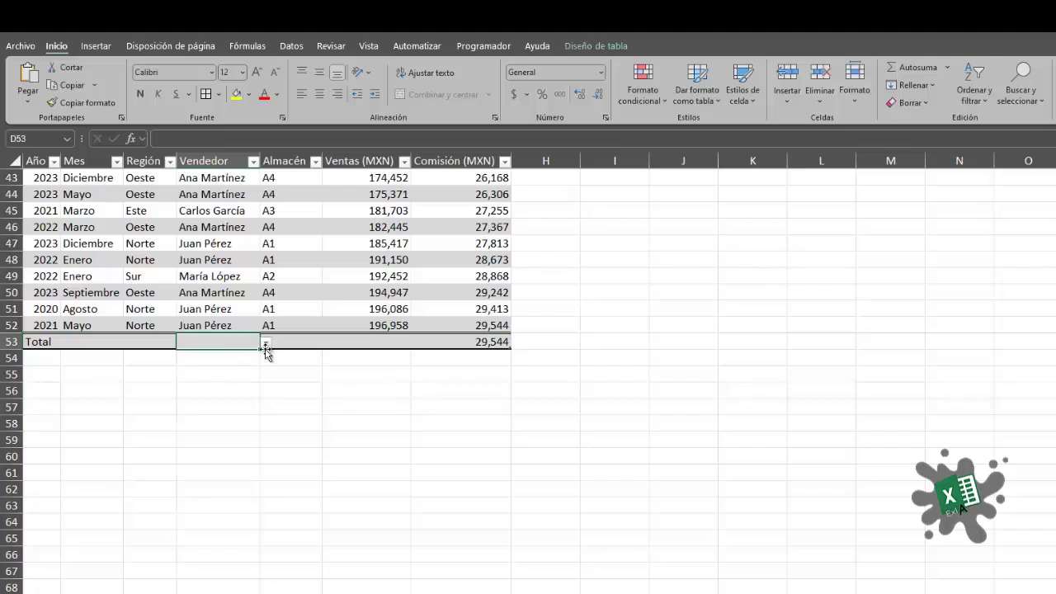
Set both the Comisión (MXN) total and the Ventas (MXN) total to Suma
key("ctrl+a")
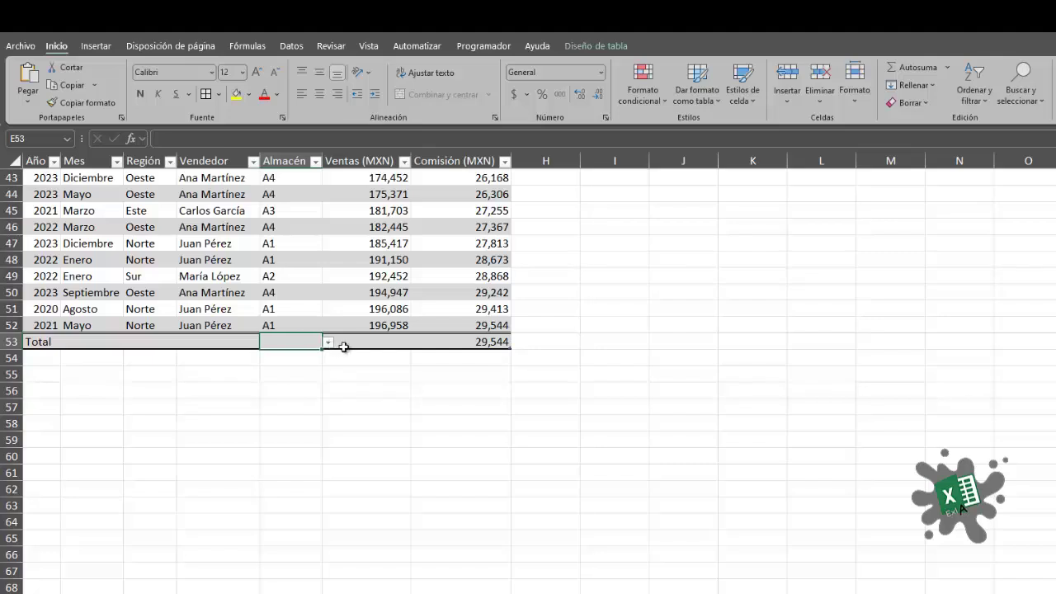
left_click(471, 342)
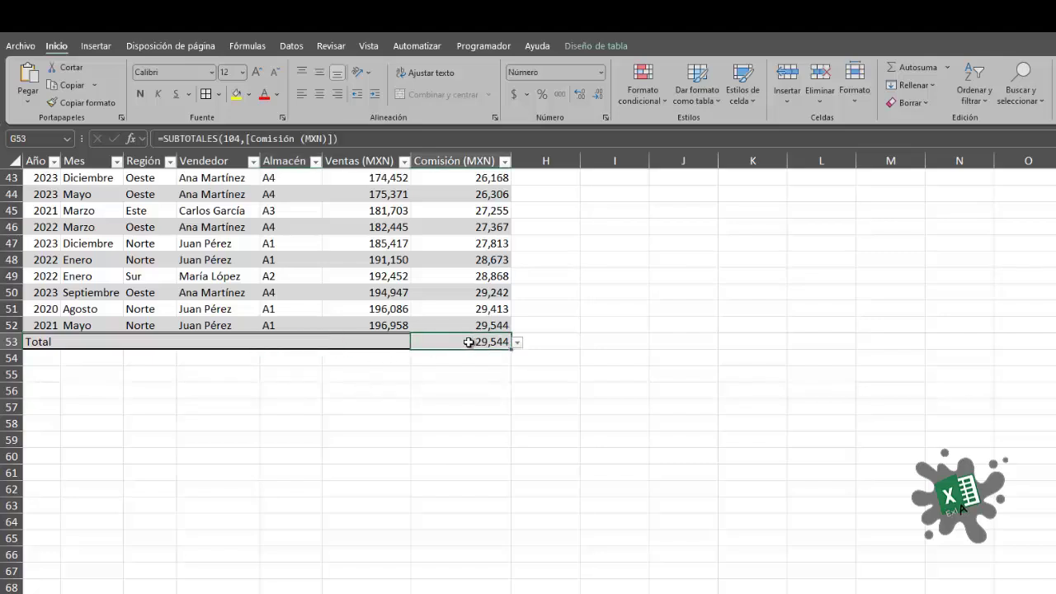
left_click(519, 344)
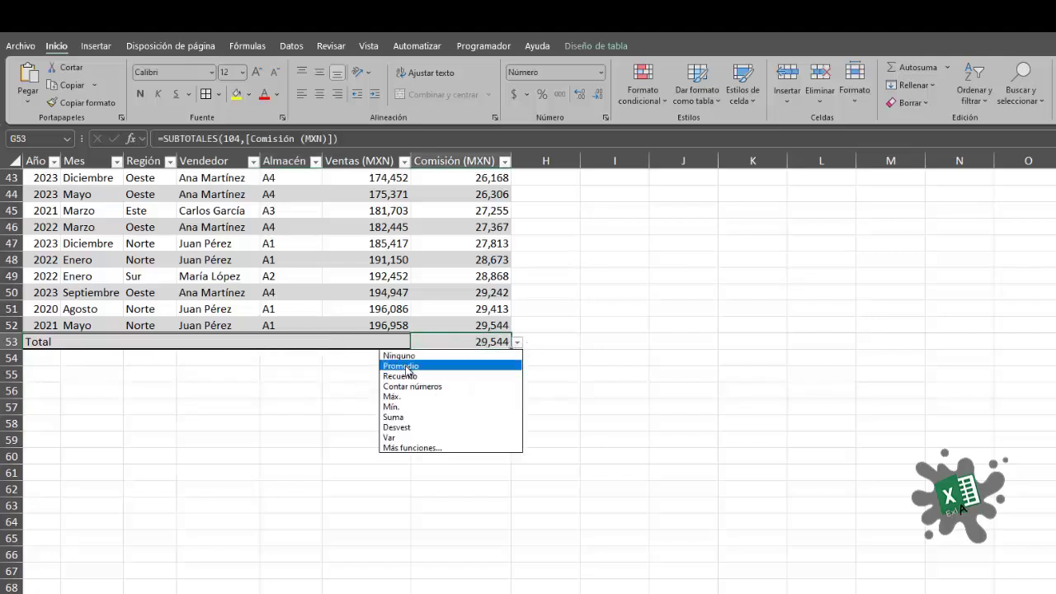
left_click(426, 417)
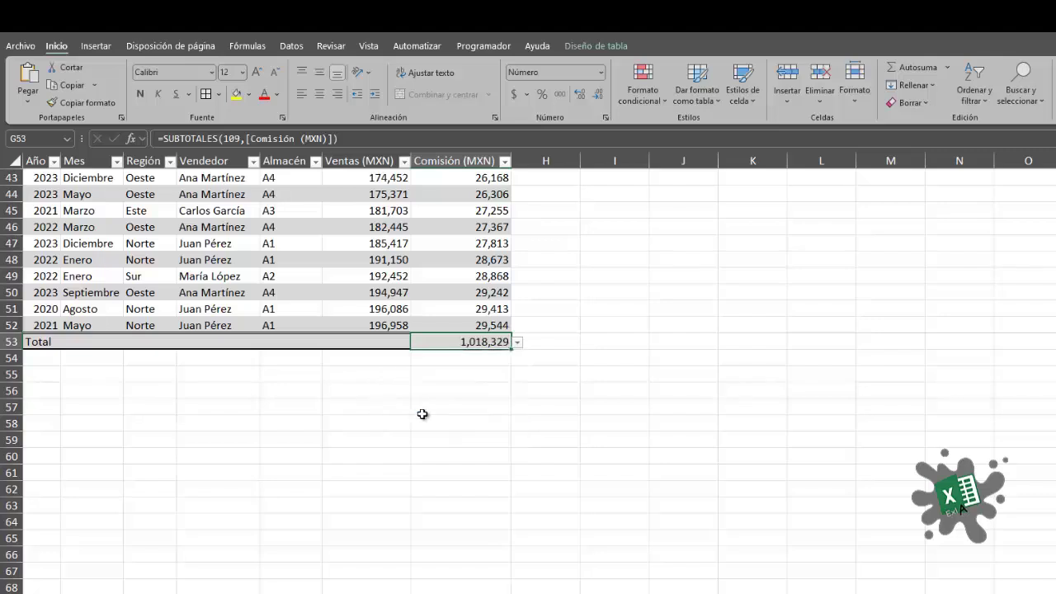
left_click(391, 340)
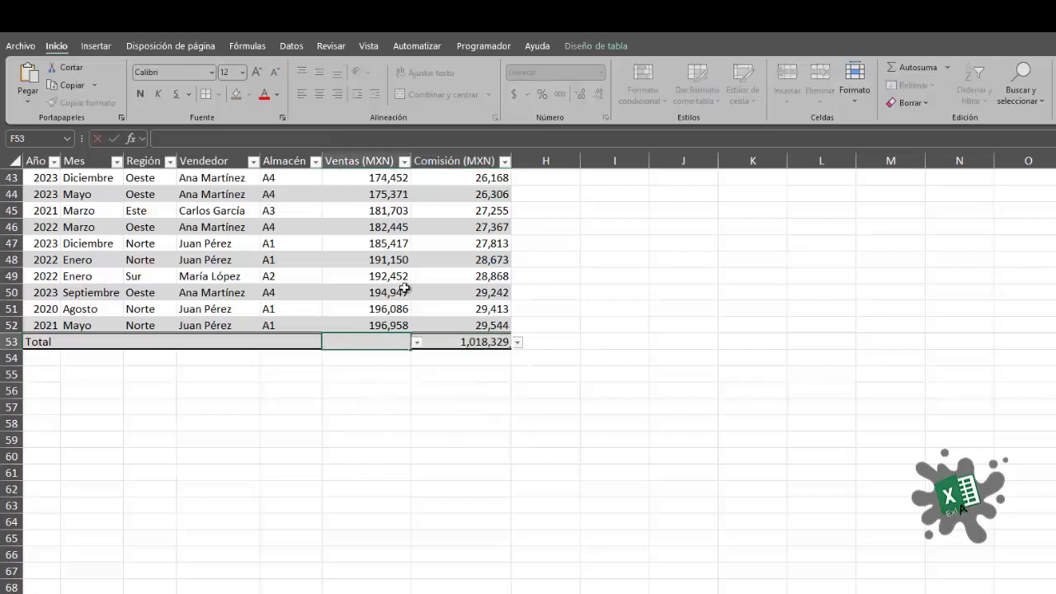
left_click(417, 342)
left_click(349, 416)
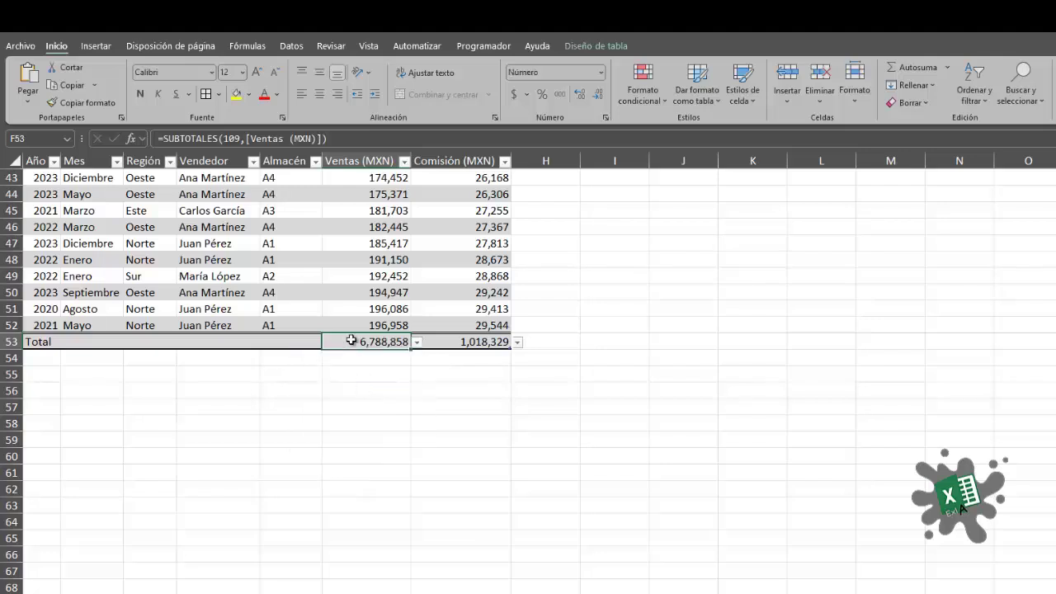
left_click(276, 342)
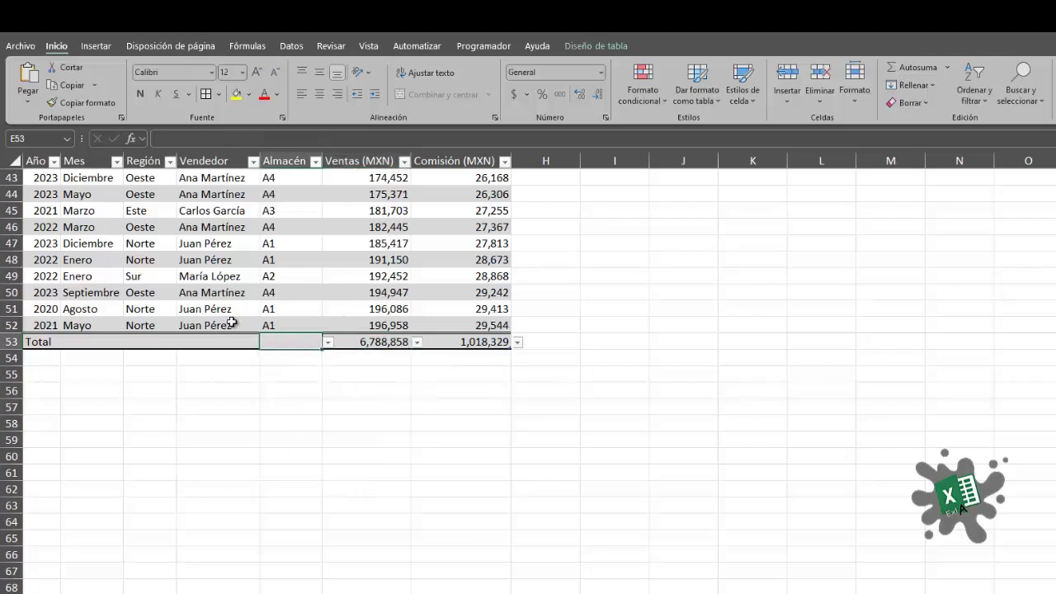
type("=")
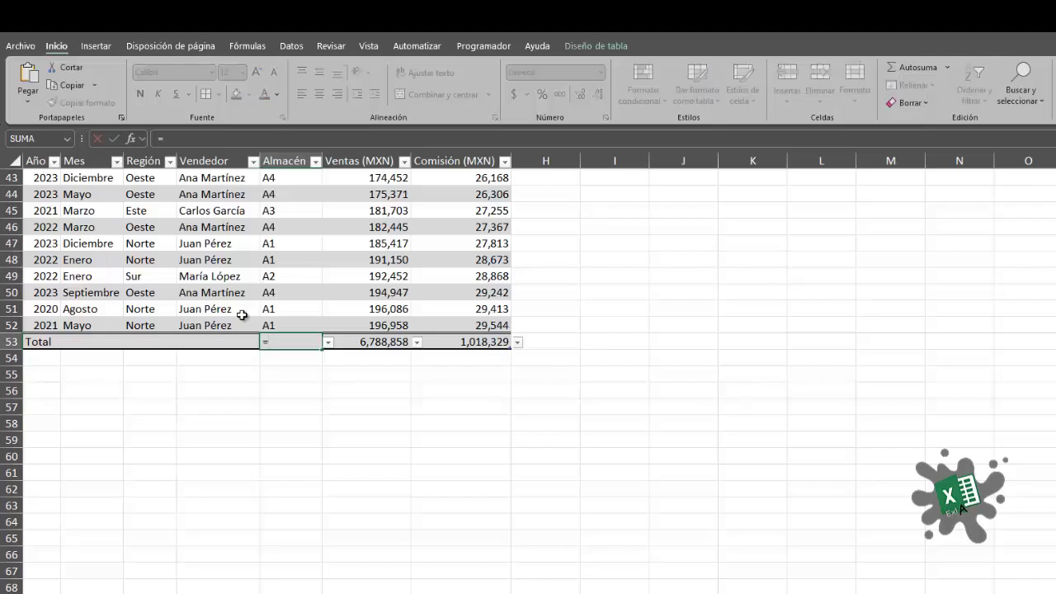
key("Right")
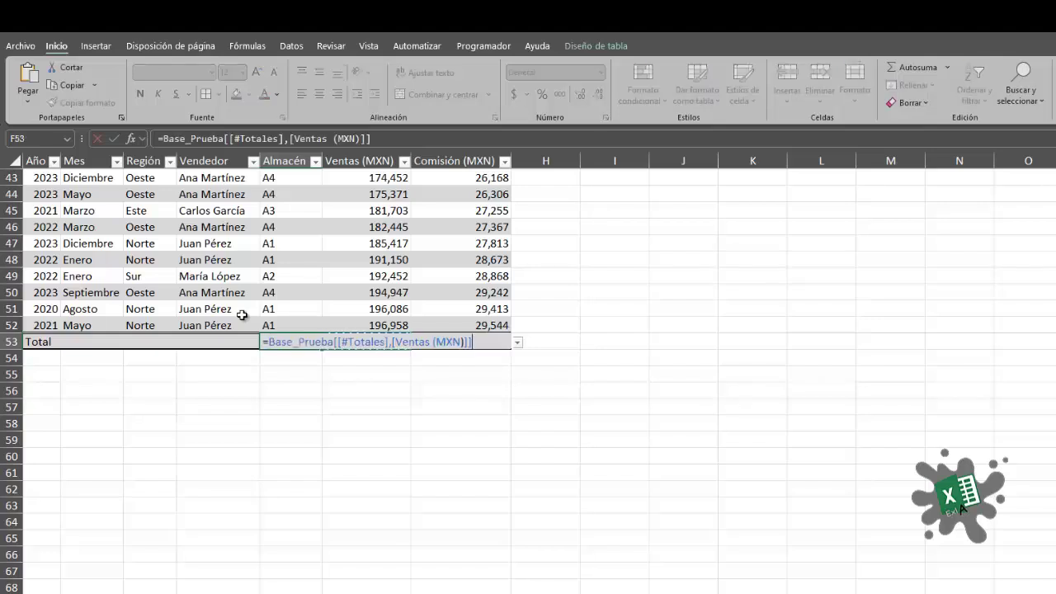
key("Escape")
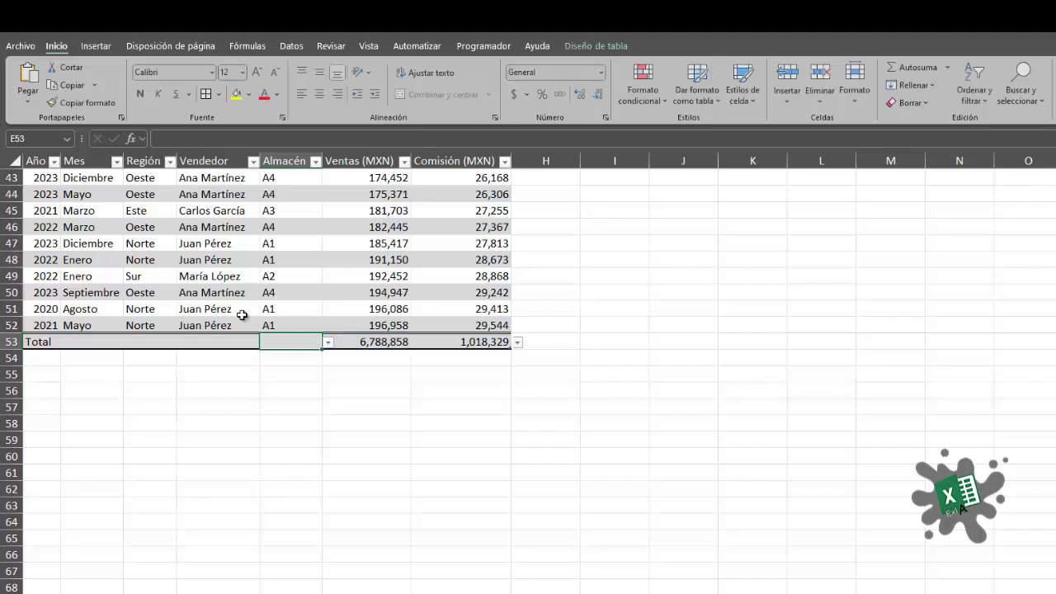
In the Almacén total cell, enter a formula subtracting the Comisión (MXN) total from the Ventas (MXN) total
type("=")
key("Right")
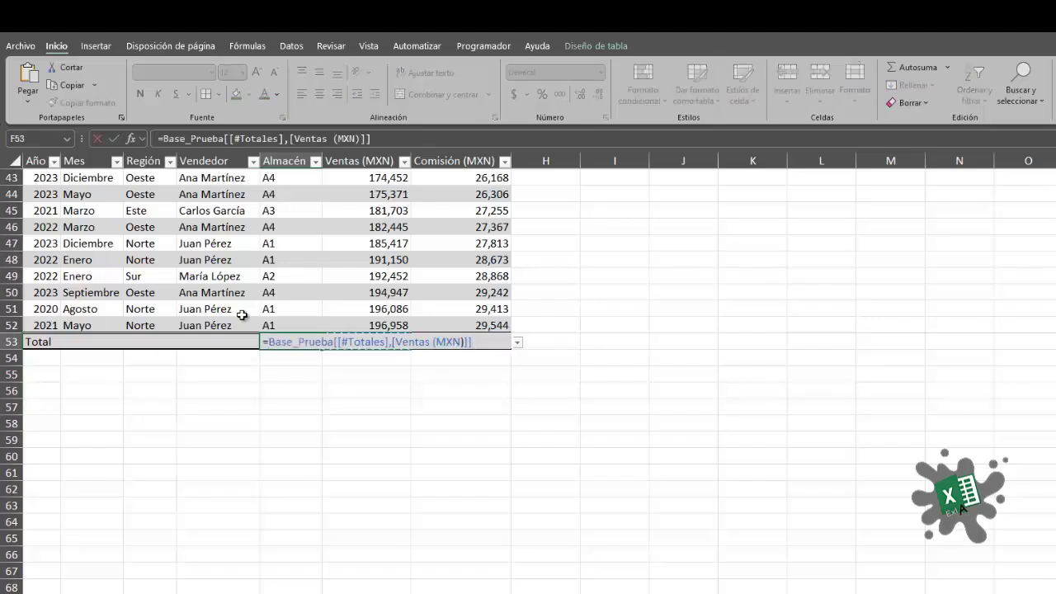
type("-")
key("Right")
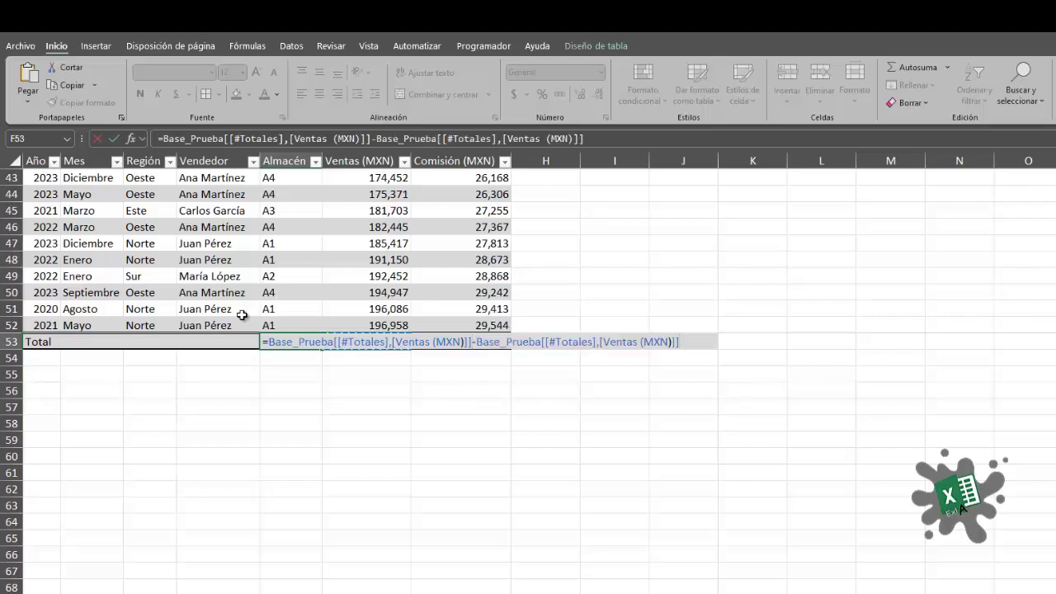
key("Right")
key("Return")
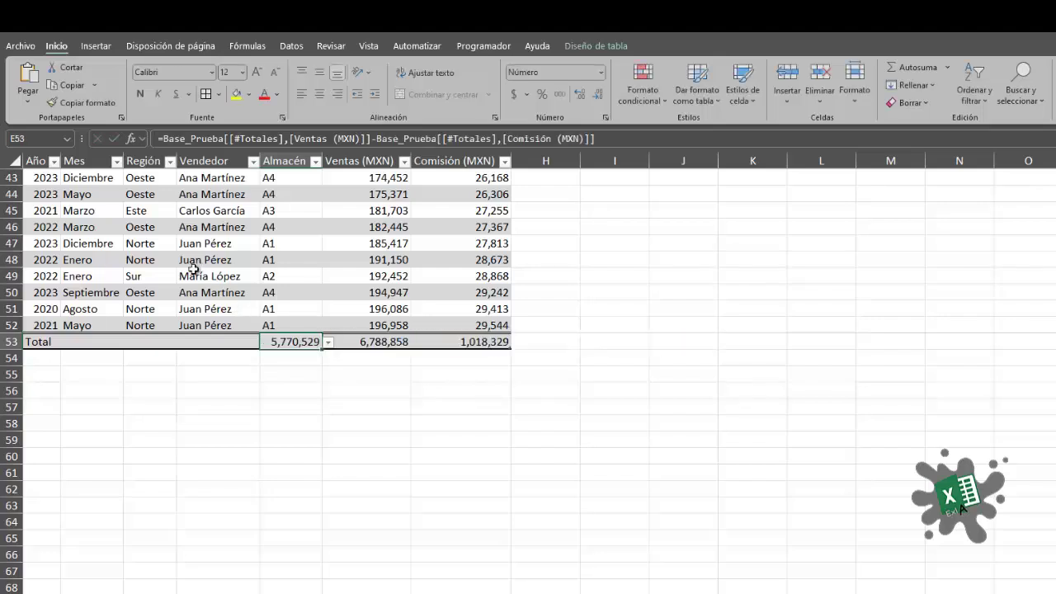
Inspect the Ventas (MXN) total and the structured references in the Almacén total's subtraction formula, leaving the formula as it is
left_click(402, 344)
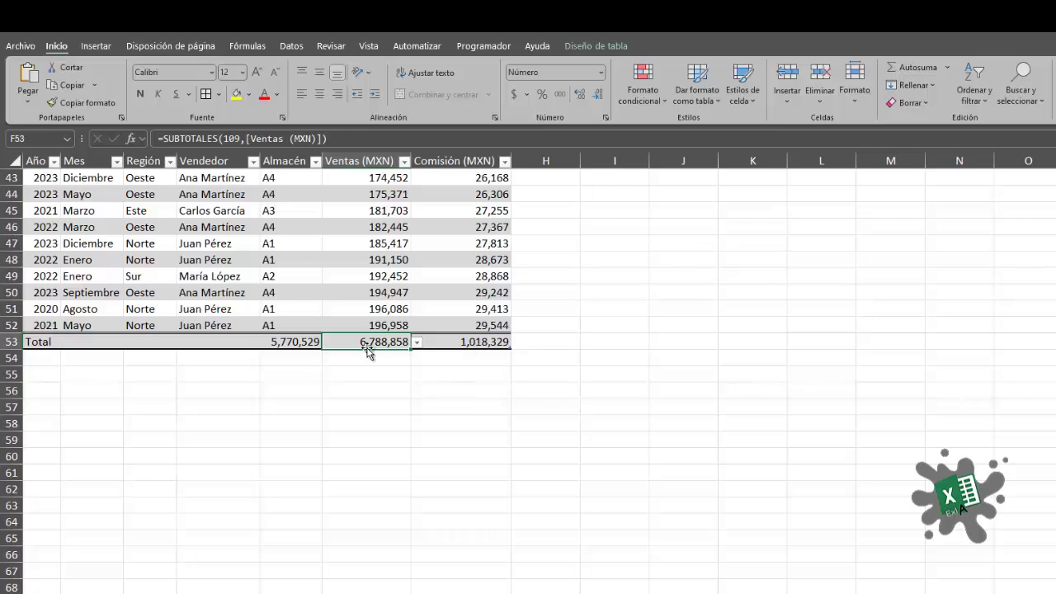
key("ctrl+Right")
key("ctrl+Up")
key("ctrl+Down")
left_click(294, 405)
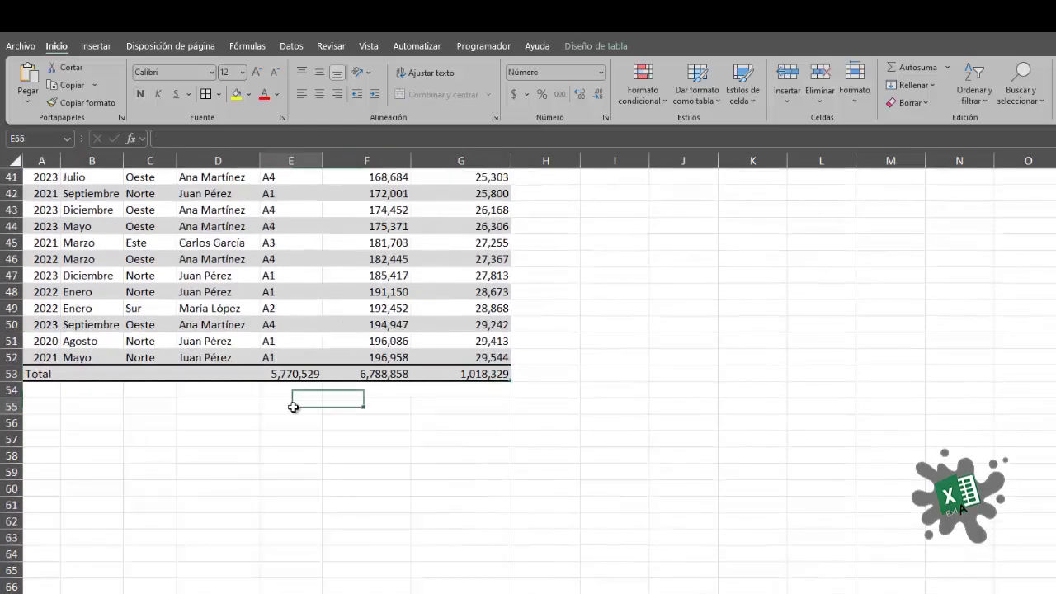
left_click(285, 374)
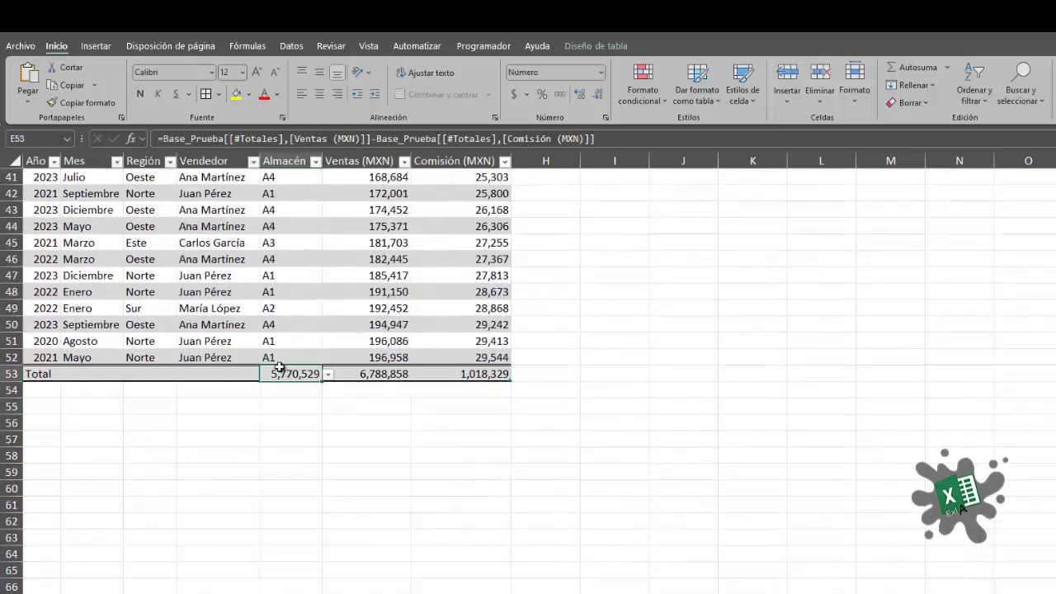
double_click(272, 371)
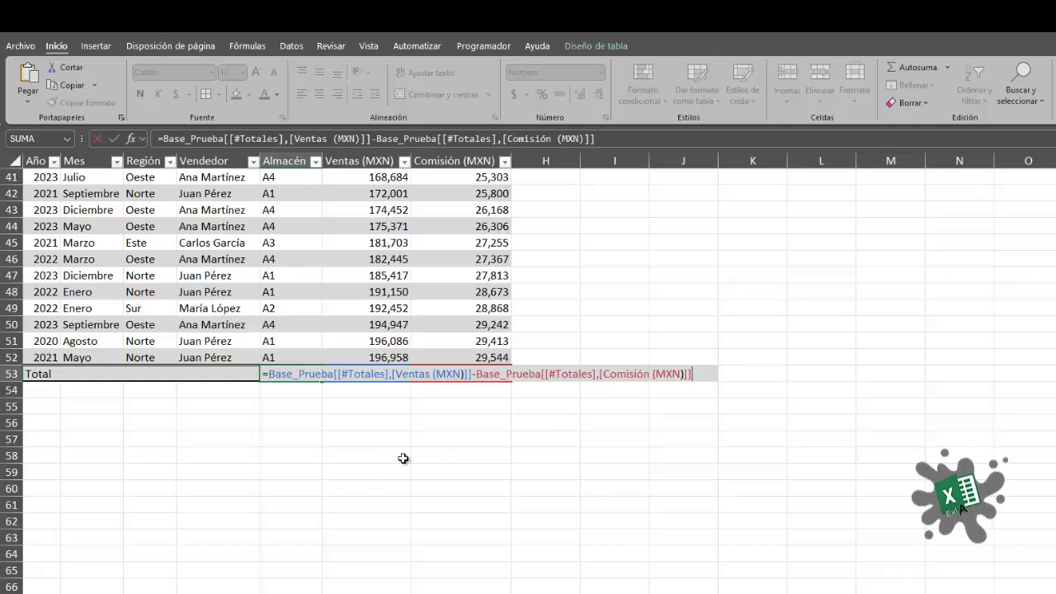
key("Escape")
Copy the Ventas (MXN) and Comisión (MXN) totals and paste them as values starting in cell F55, below the table
scroll(577, 392, "down", 3)
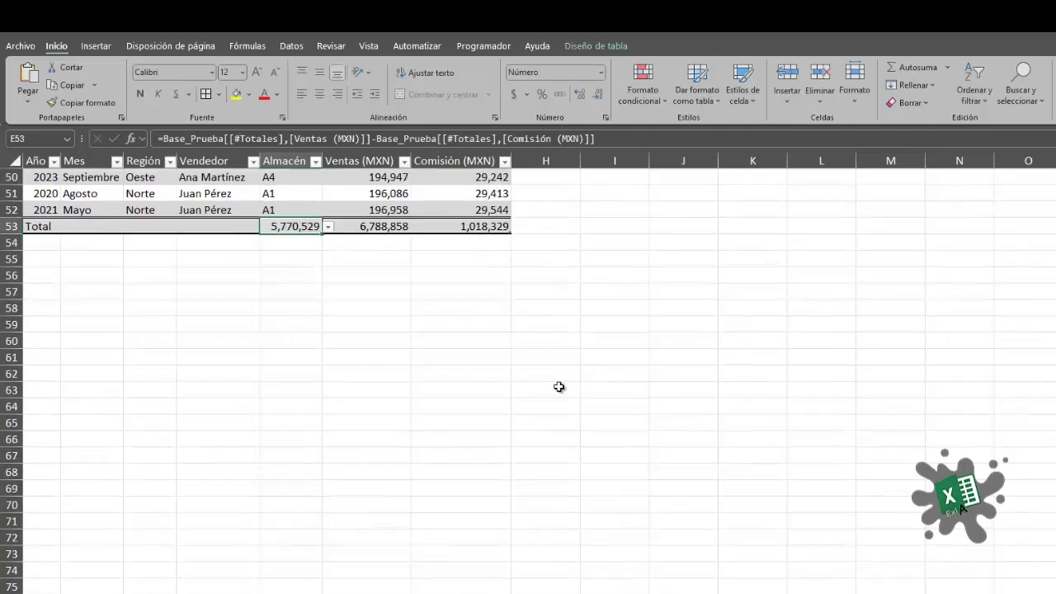
left_click(372, 262)
left_click(308, 262)
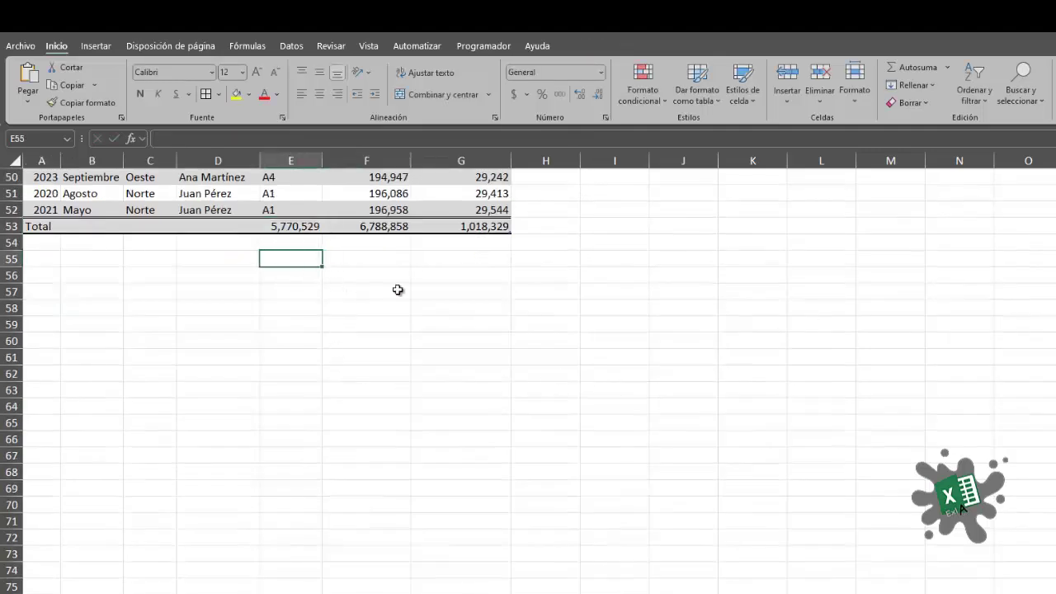
key("Up")
key("Up")
key("Right")
key("shift+Right")
key("ctrl+c")
key("Down")
key("Down")
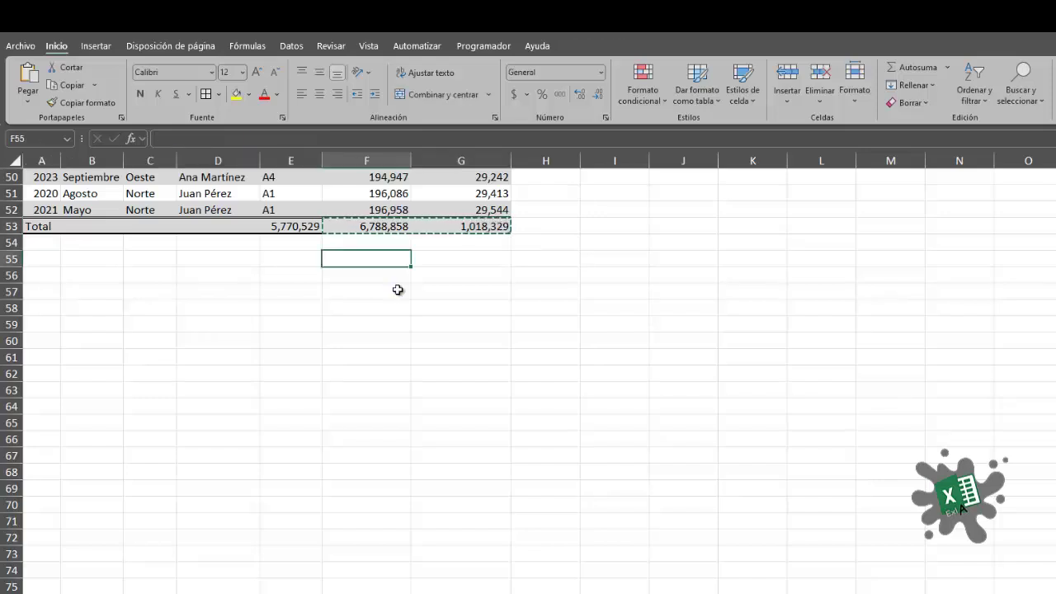
key("Menu")
key("v")
Enter the formula =F55-G55 in cell E55 and check its ordinary cell references
key("Left")
key("F2")
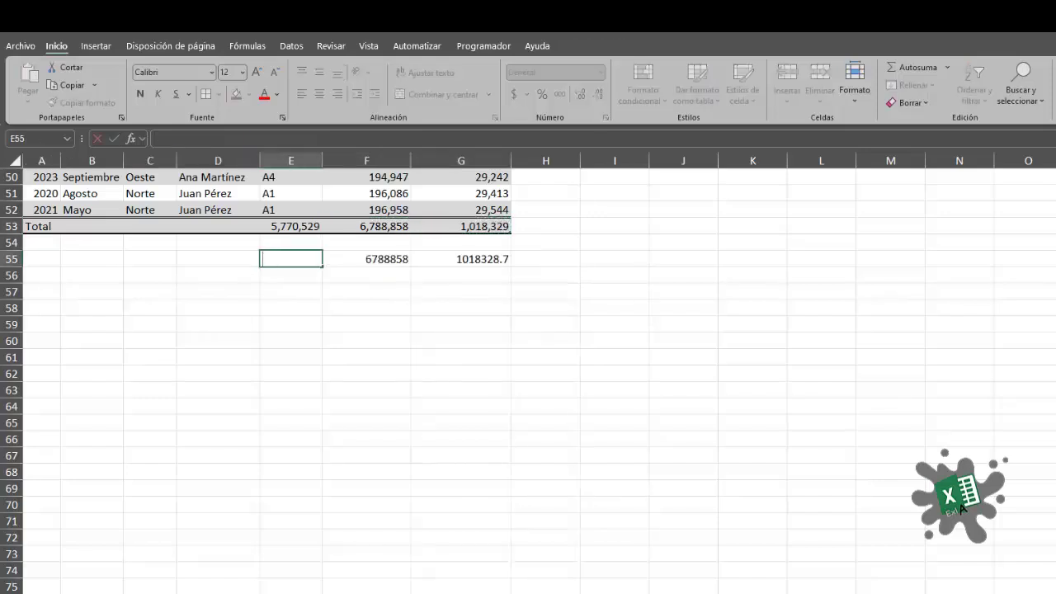
type("=")
key("Right")
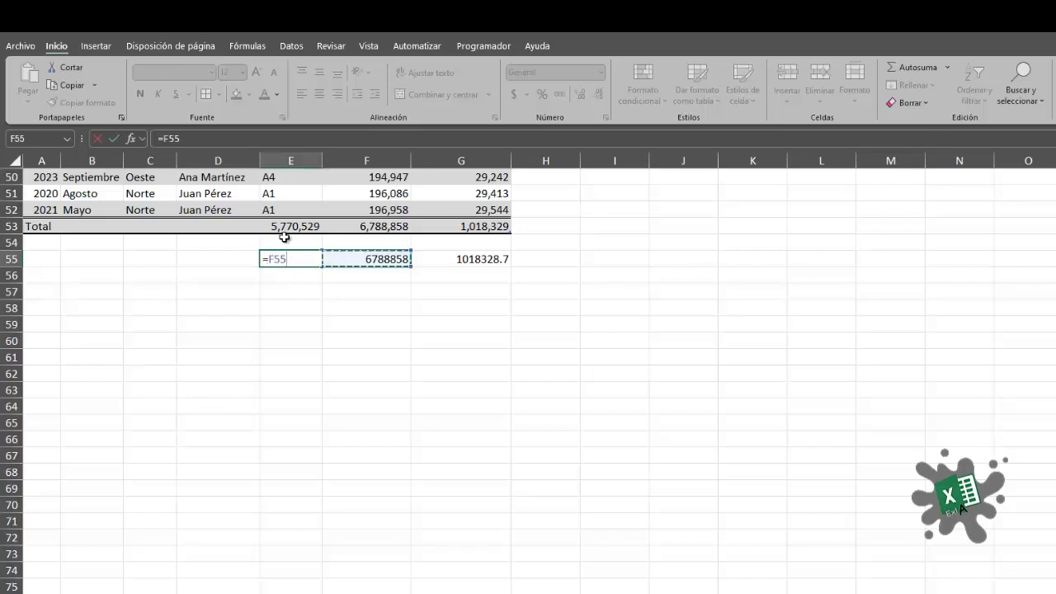
type("-")
key("Right")
key("Right")
key("Return")
key("Up")
key("F2")
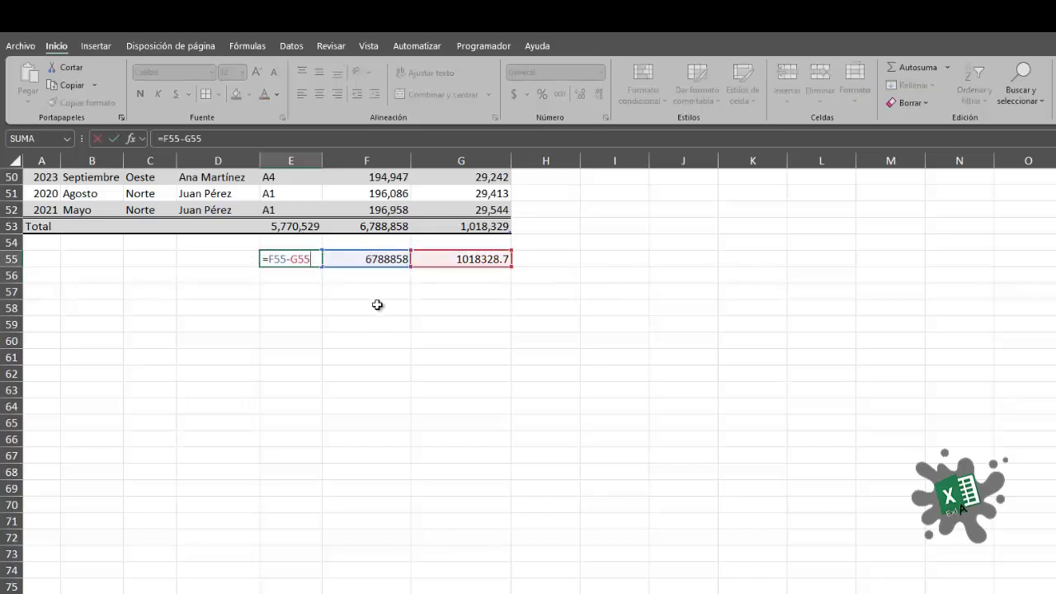
key("Escape")
Examine the structured reference formula in E53 for comparison with the ordinary formula below the table
double_click(295, 230)
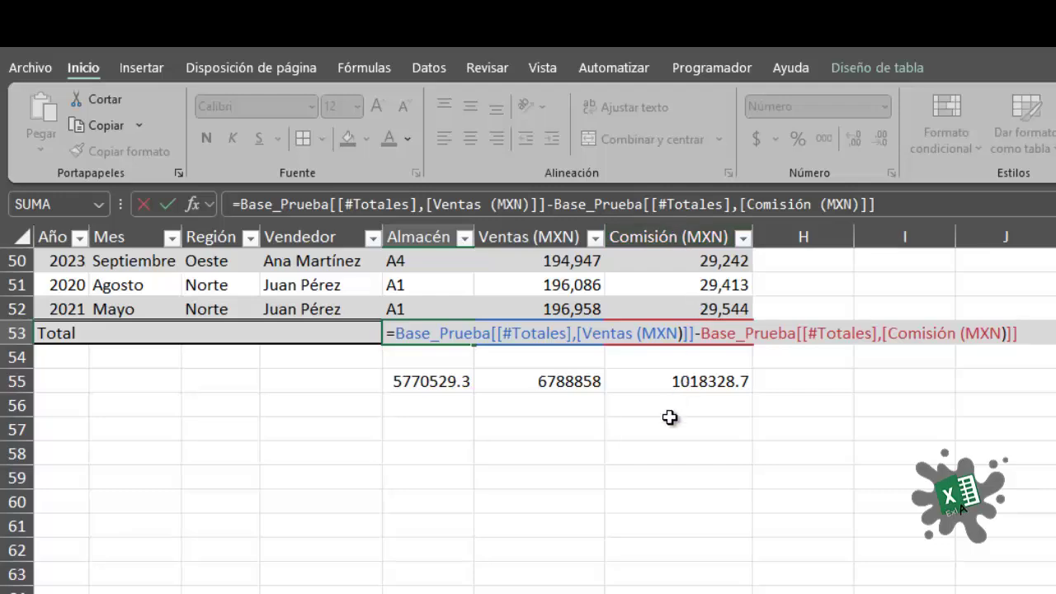
left_click(505, 462)
scroll(460, 492, "up", 2)
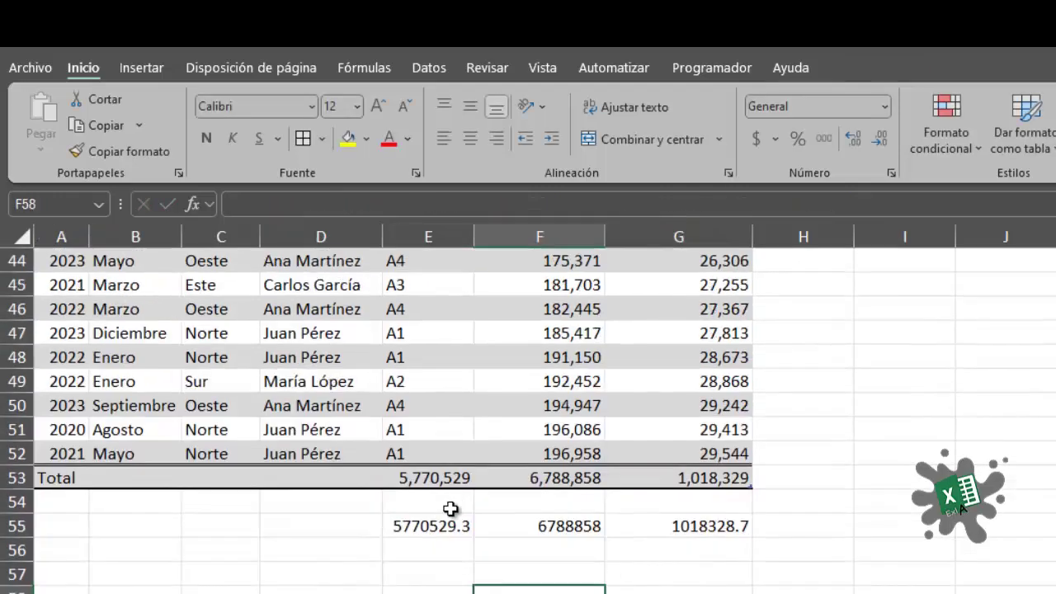
Clear the pasted values and the subtraction formula in row 55 below the table
left_click_drag(364, 530, 803, 527)
key("Delete")
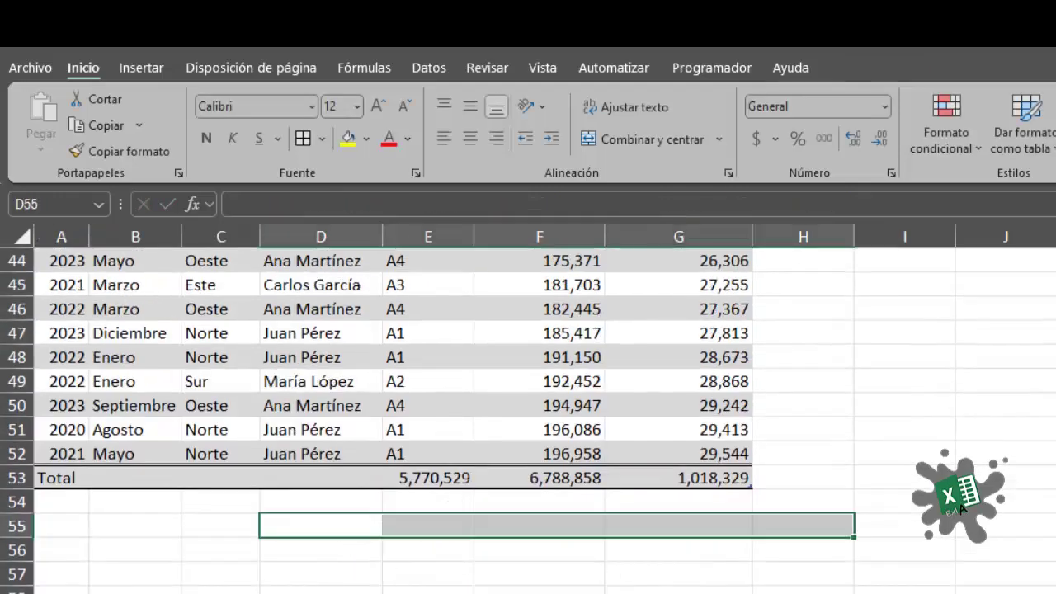
scroll(528, 420, "up", 14)
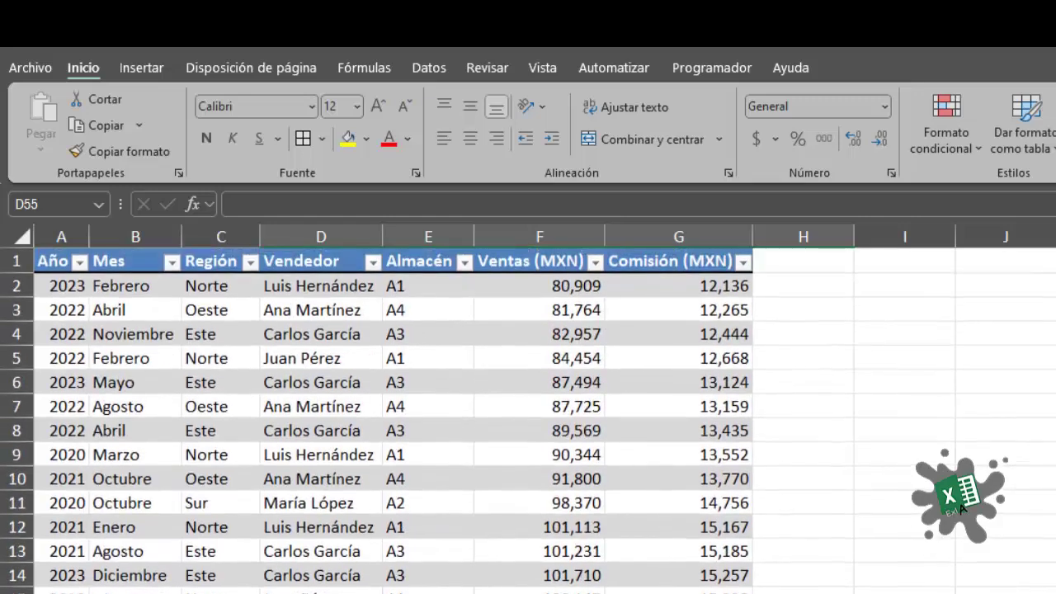
Examine the Almacén column and its header in the table as the source for a structured reference
scroll(422, 503, "down", 1)
left_click(419, 358)
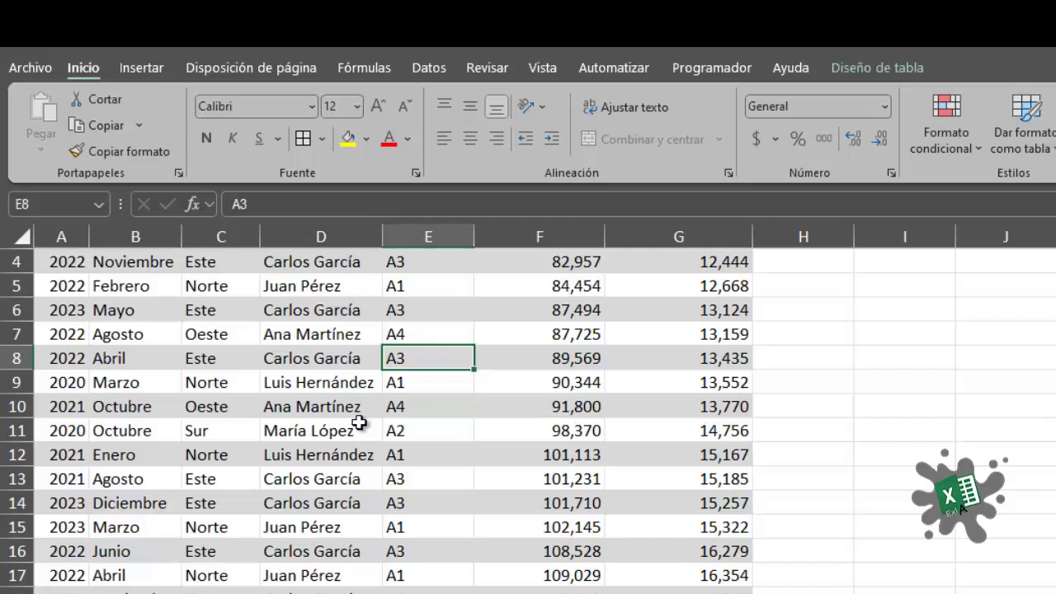
left_click(638, 239)
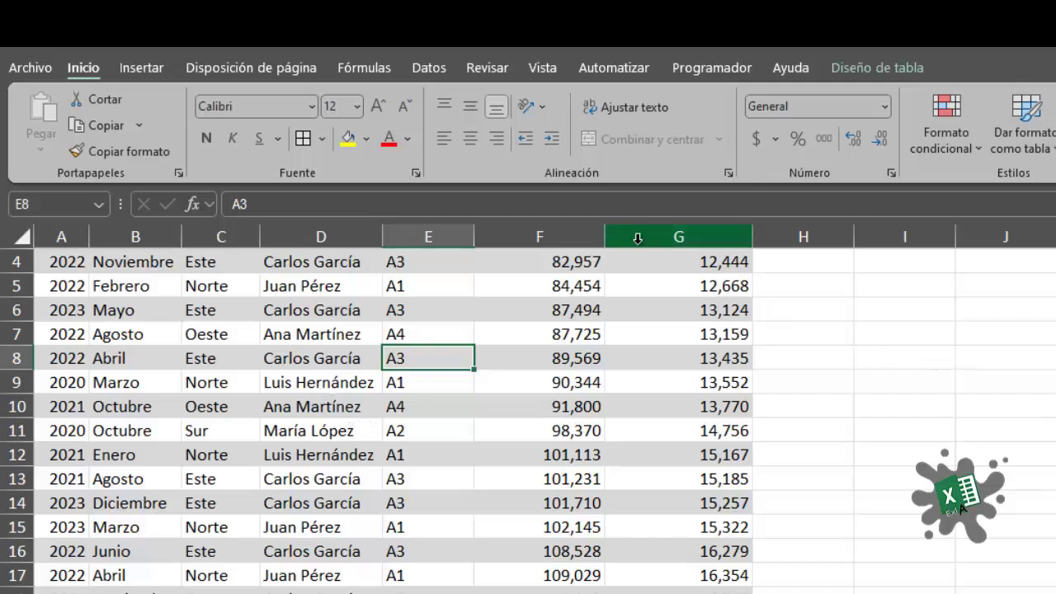
scroll(638, 239, "up", 1)
left_click(409, 263)
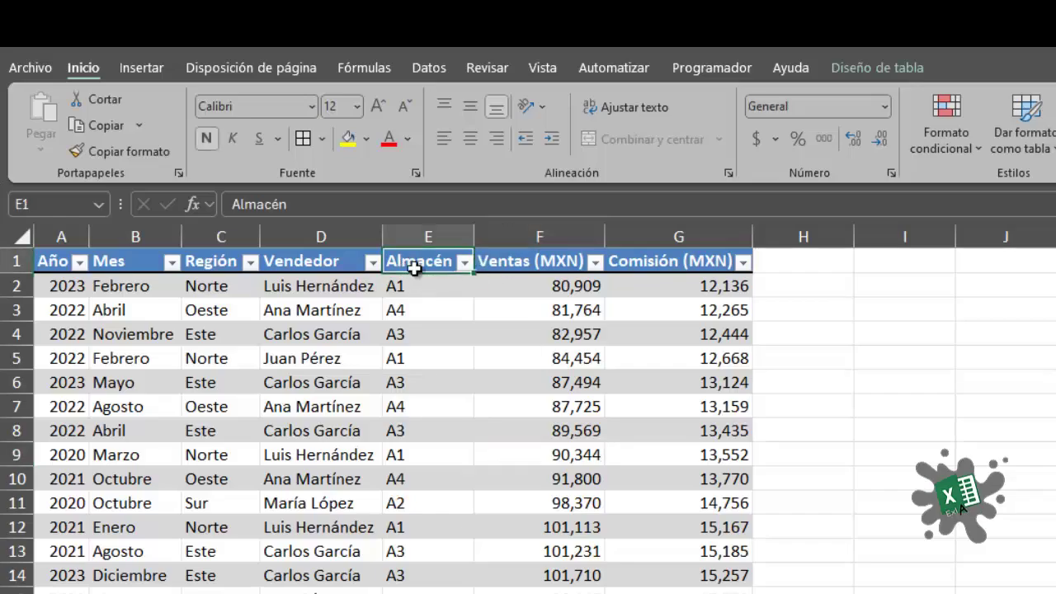
left_click(430, 237)
left_click(1049, 289)
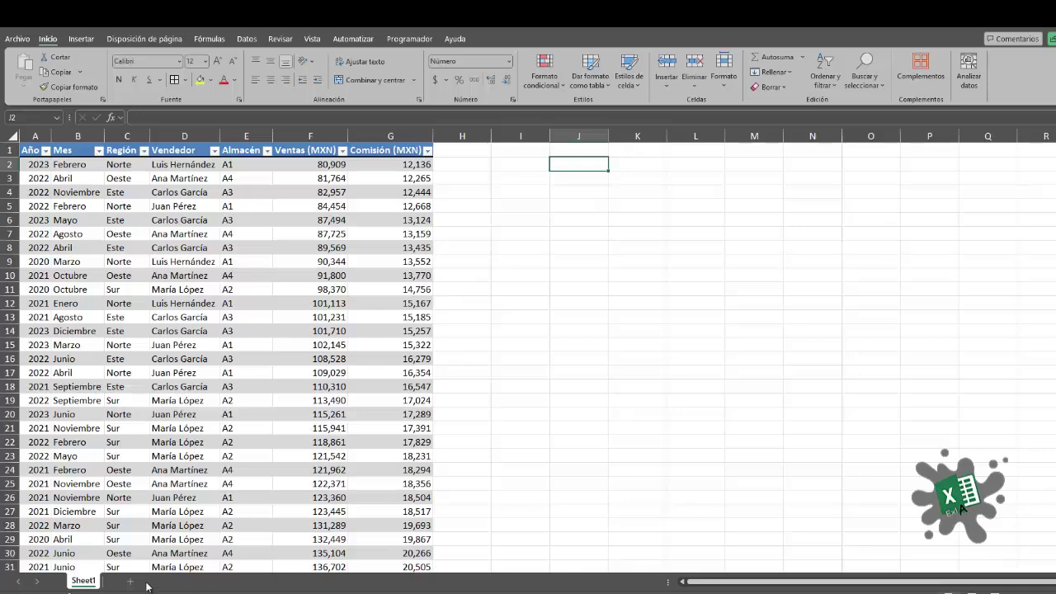
Add a new worksheet and start a formula in its cell D3 with the table name Base_Prueba
left_click(130, 582)
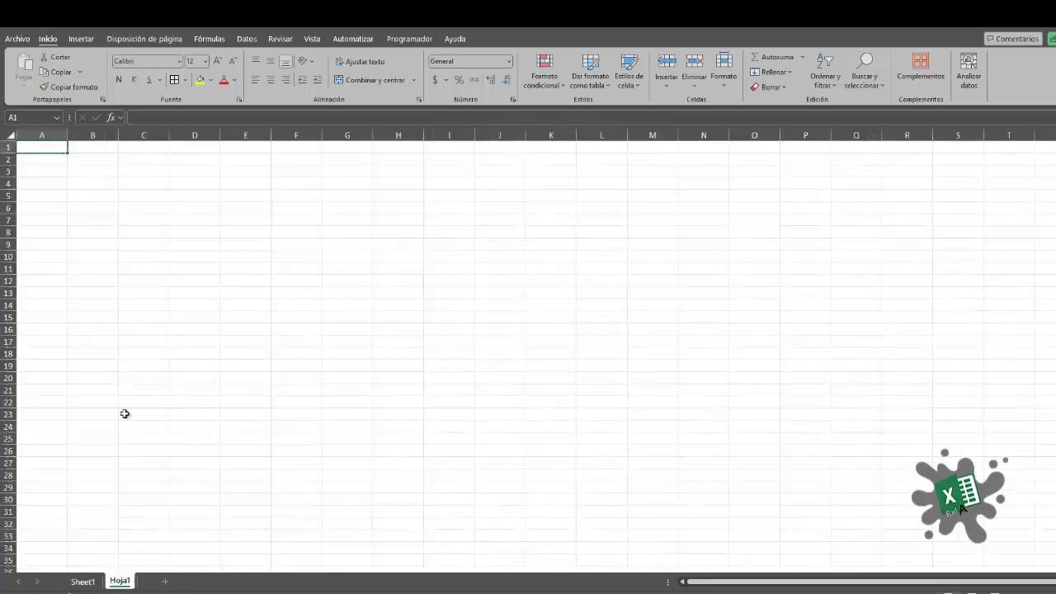
left_click(75, 586)
double_click(191, 175)
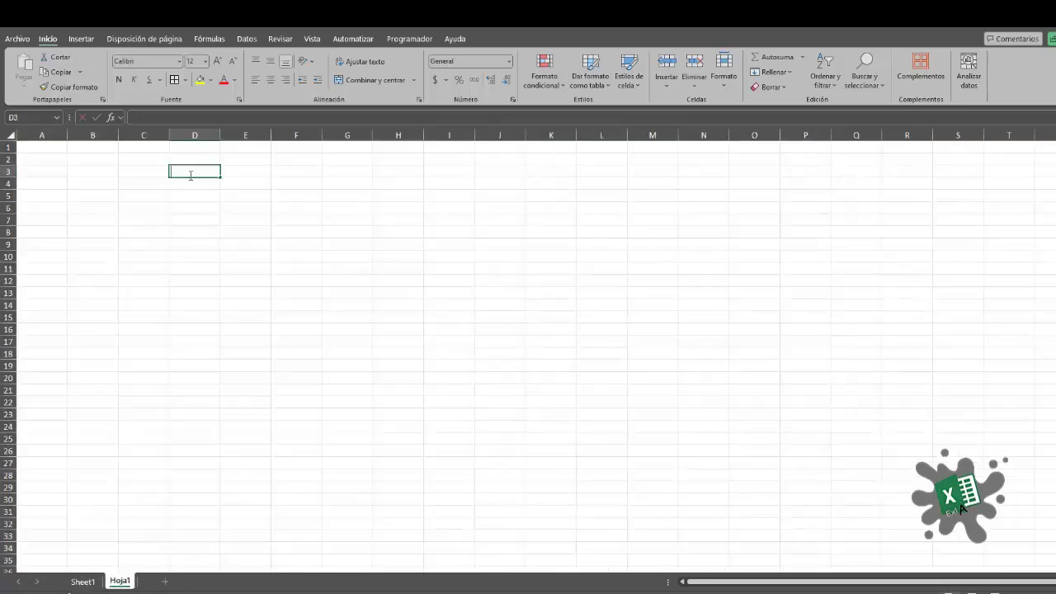
type("=")
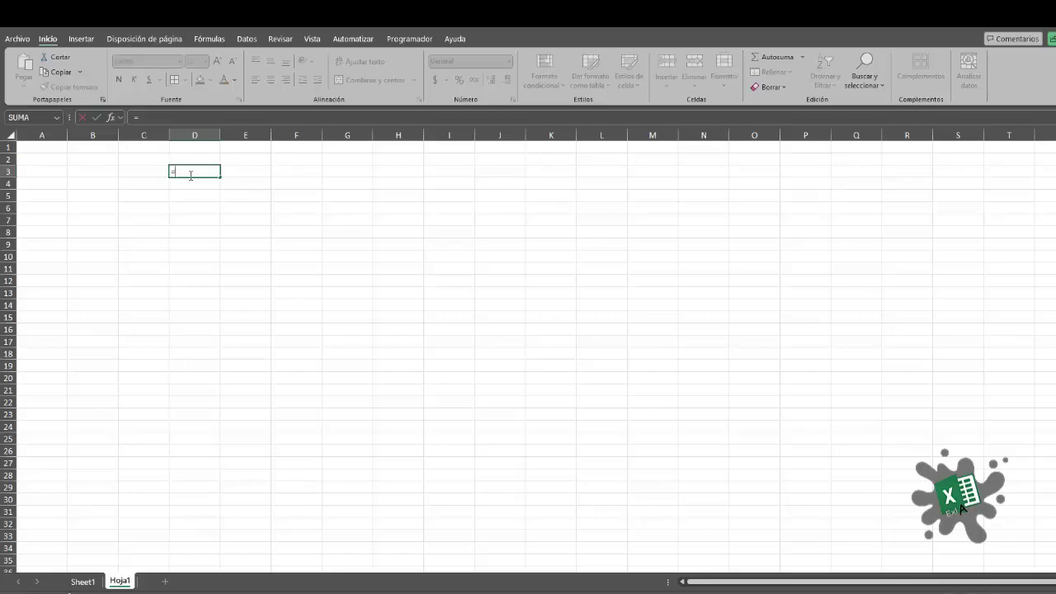
type("base")
key("Down")
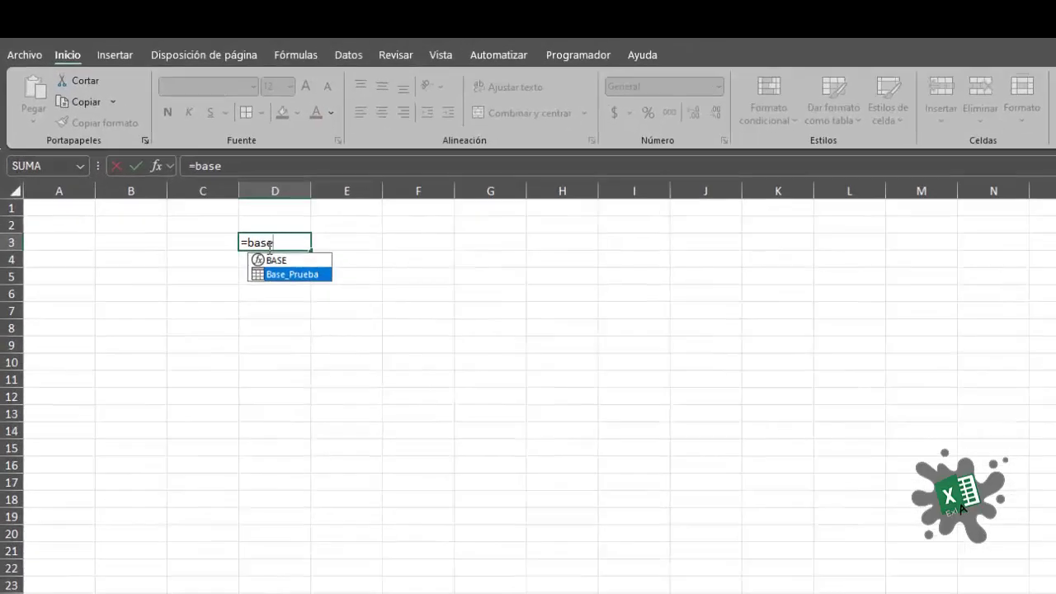
key("Tab")
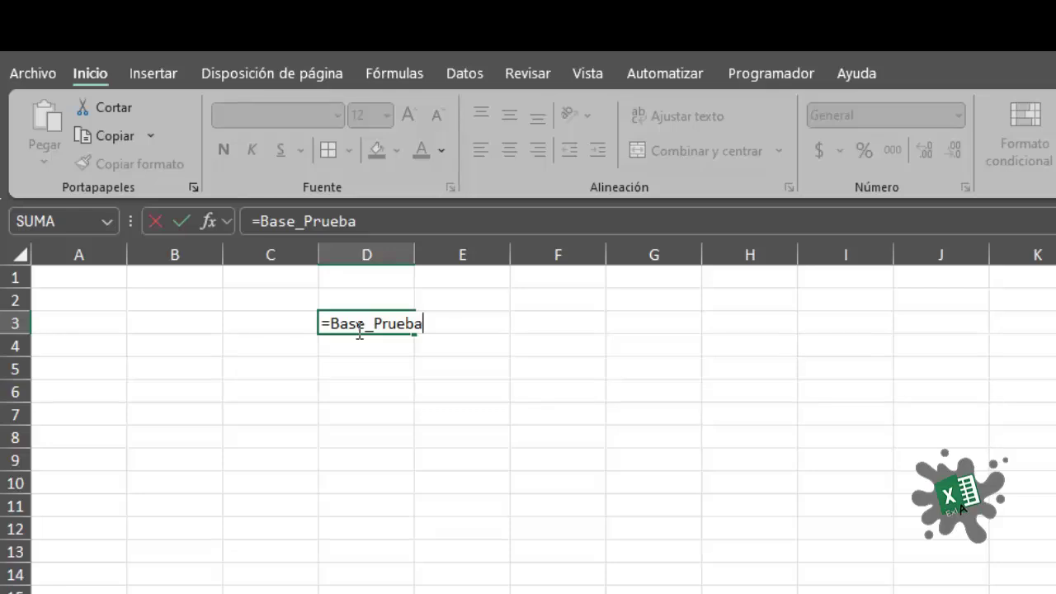
Shorten the table name in the D3 formula to Base and complete it again as Base_Prueba from the suggestions
key("BackSpace")
key("BackSpace")
key("BackSpace")
key("BackSpace")
key("BackSpace")
key("BackSpace")
key("BackSpace")
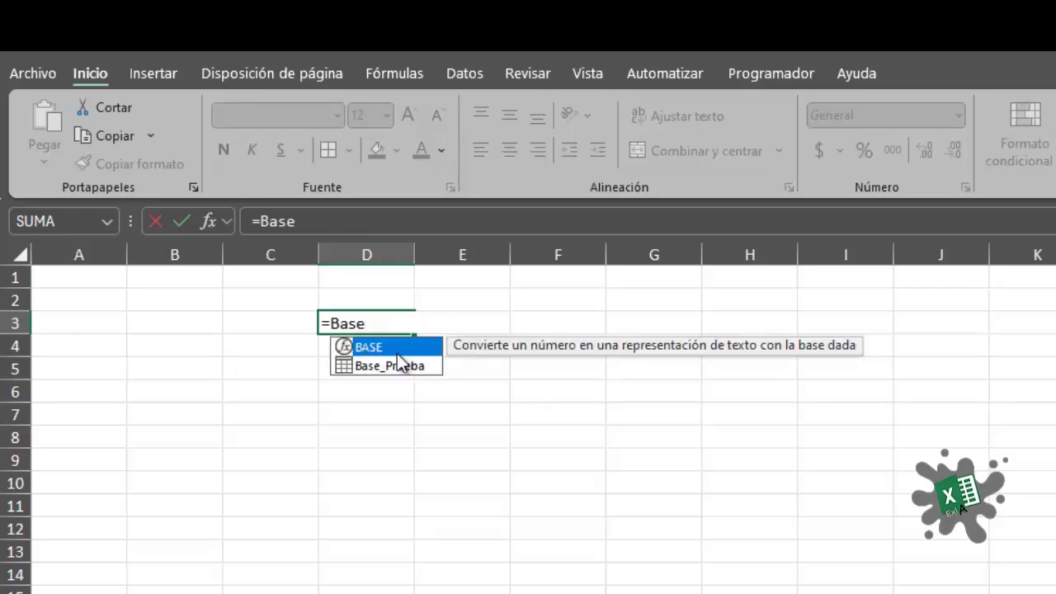
left_click(417, 373)
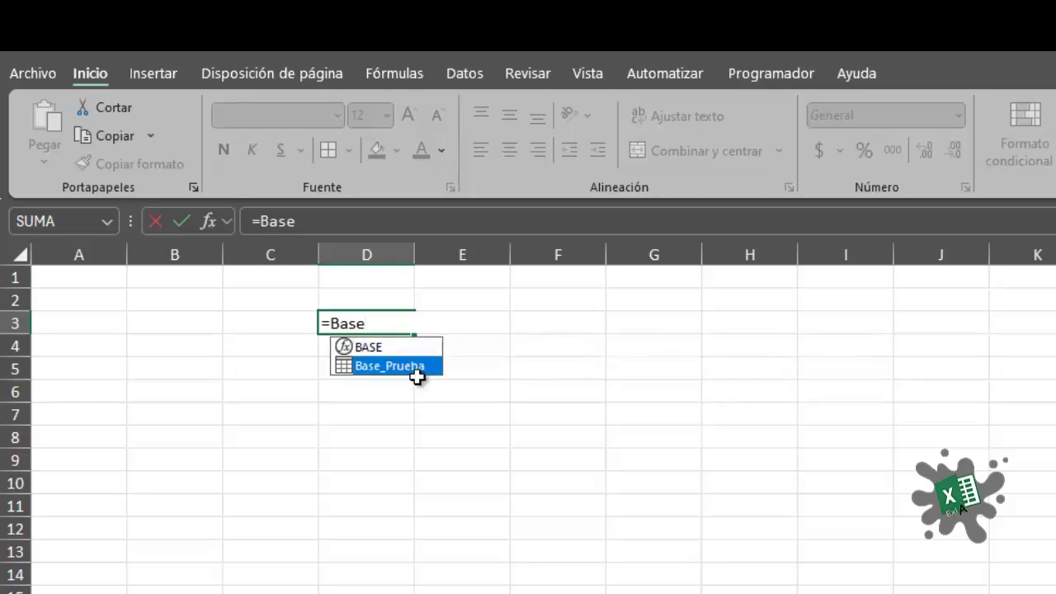
double_click(417, 370)
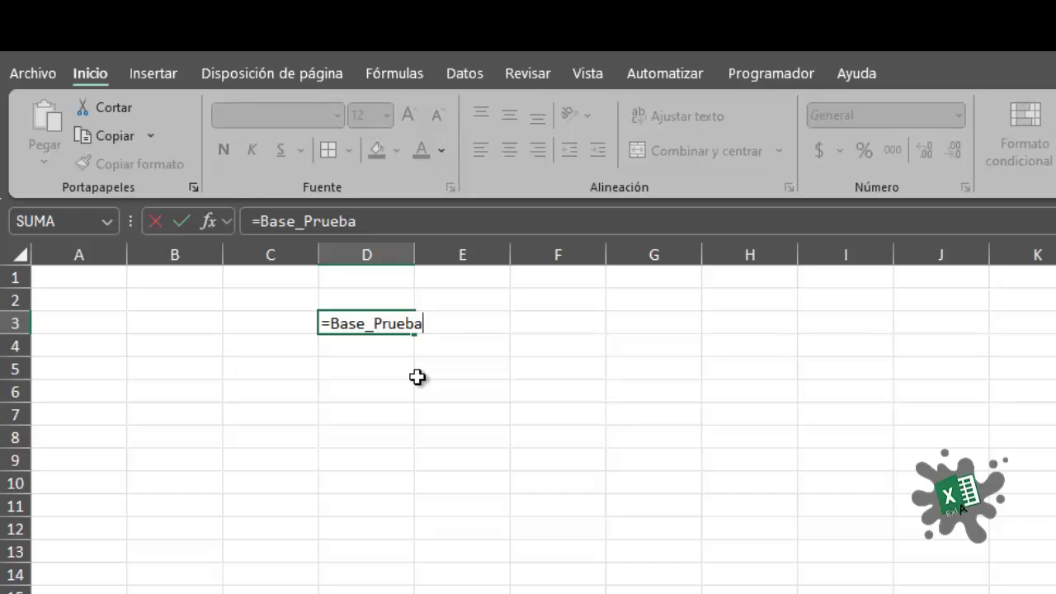
Complete the D3 formula as =Base_Prueba[Almacén] and review the whole list it returns
type("[")
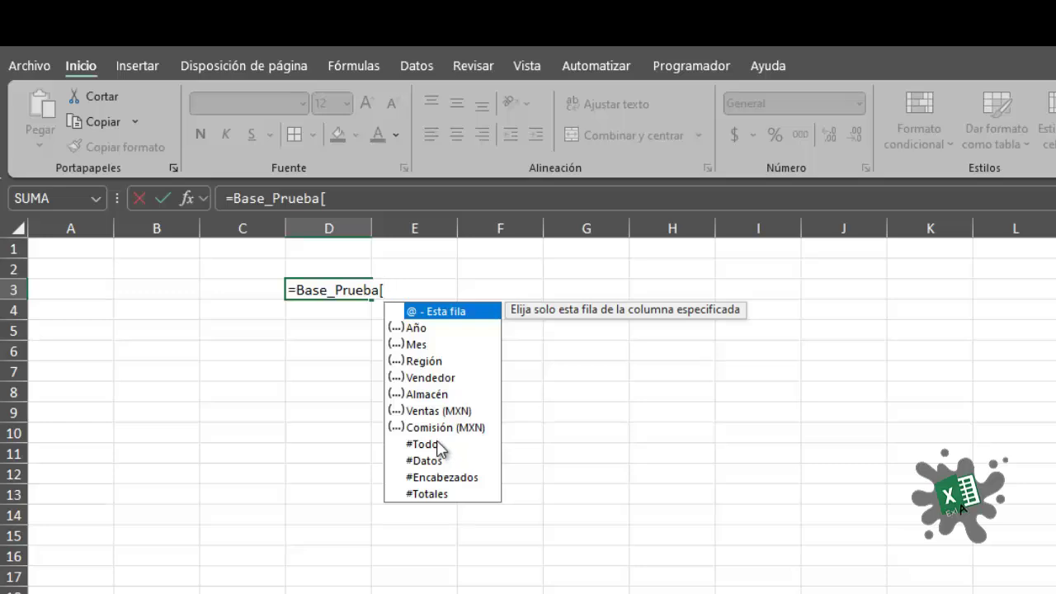
key("Down")
key("Down")
key("Down")
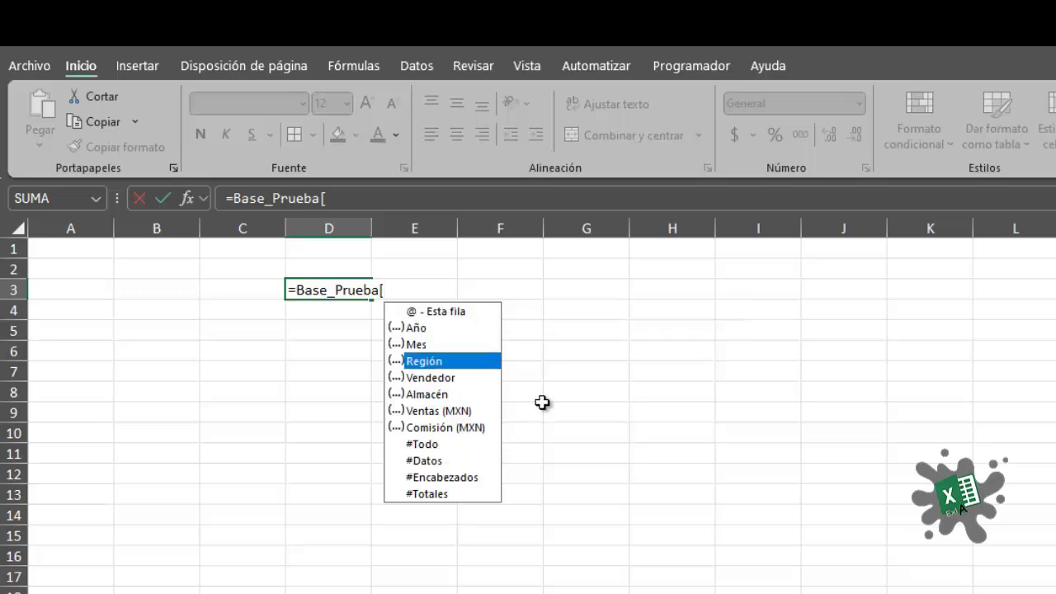
key("Down")
key("Down")
key("Tab")
key("ctrl+Return")
scroll(474, 460, "down", 10)
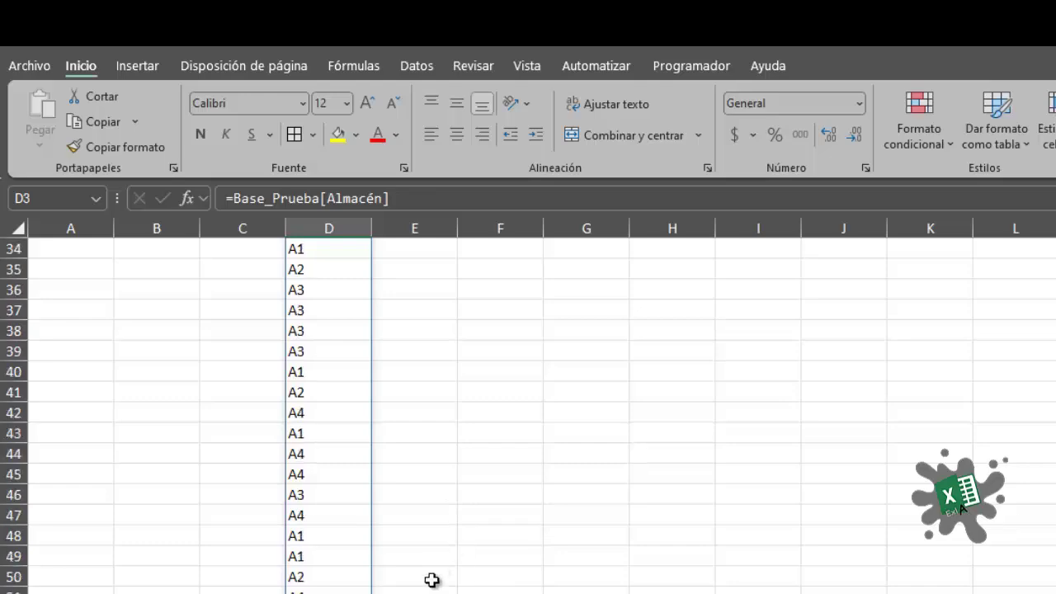
scroll(432, 580, "up", 11)
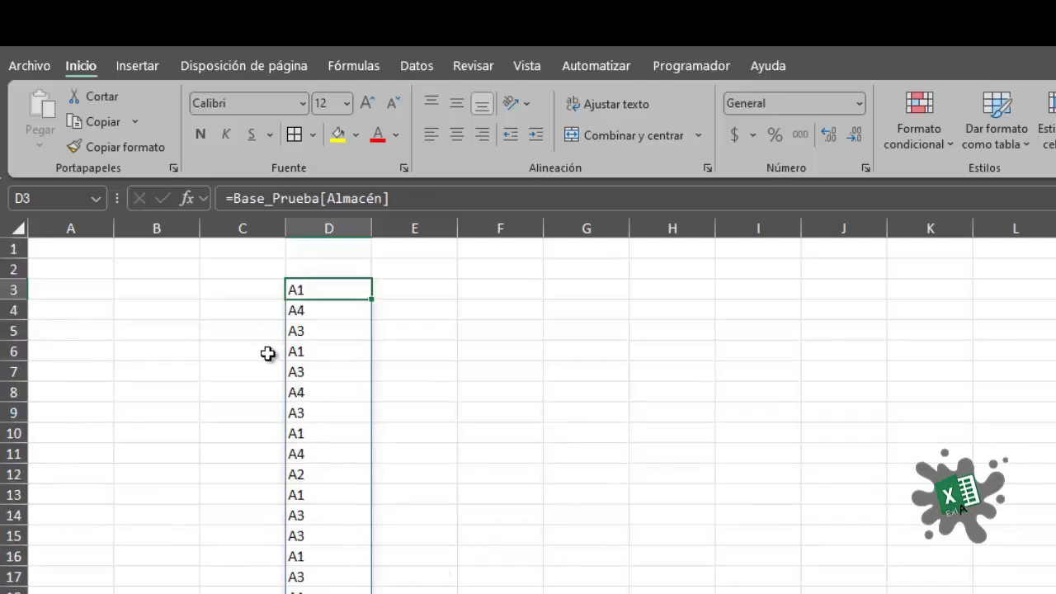
Compare the returned list with the Almacén column on Sheet1, and clear the D3 formula on the new sheet
key("ctrl+Page_Up")
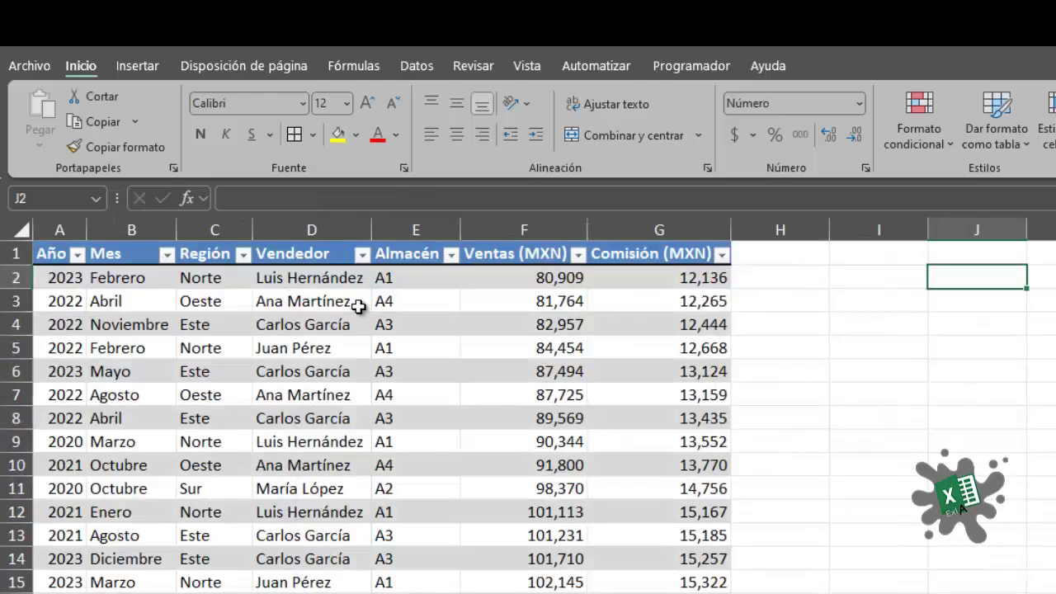
key("ctrl+Page_Down")
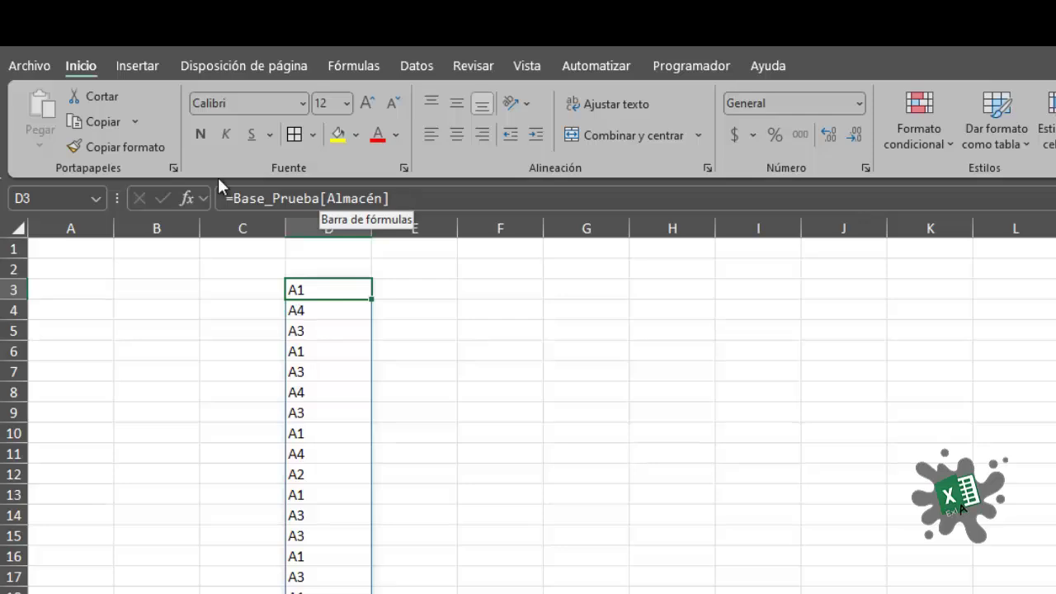
left_click(467, 388)
left_click(326, 288)
Start a formula in cell E3 of the new sheet with the CONTAR.SI function
left_click(420, 288)
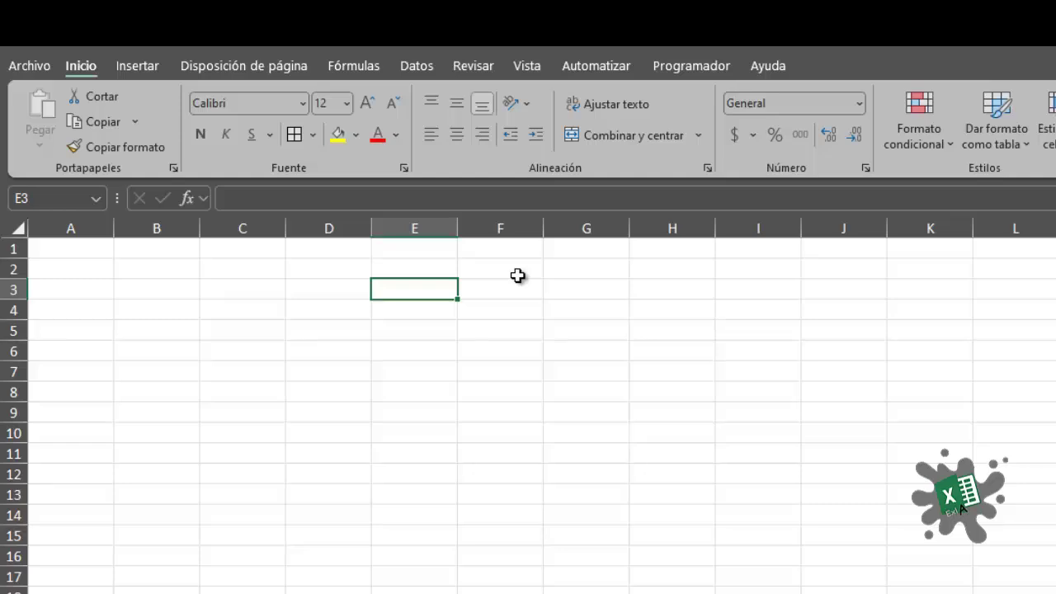
type("=")
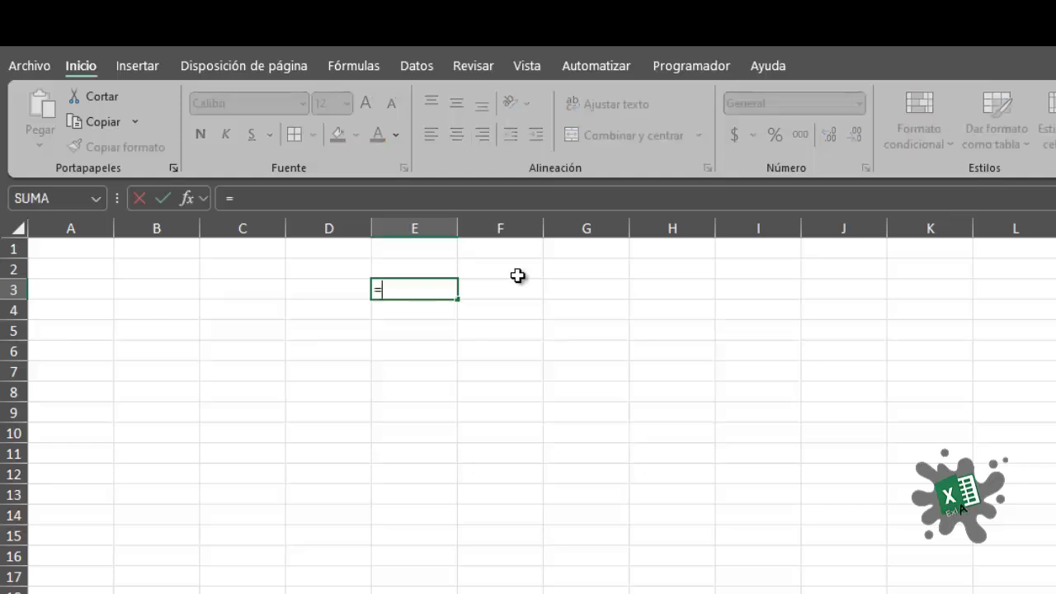
type("contar")
key("Down")
key("Down")
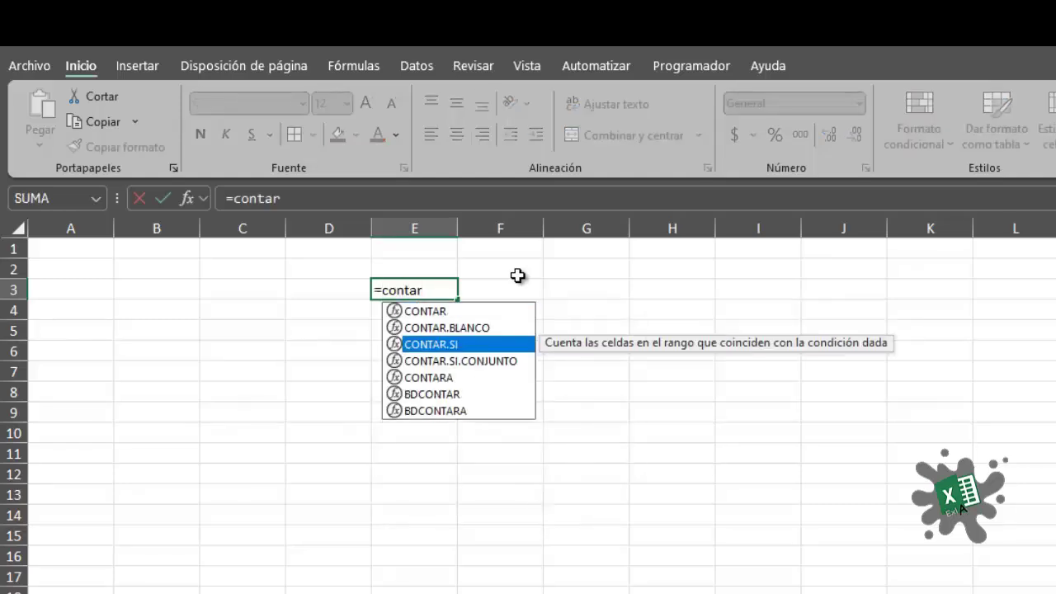
key("Tab")
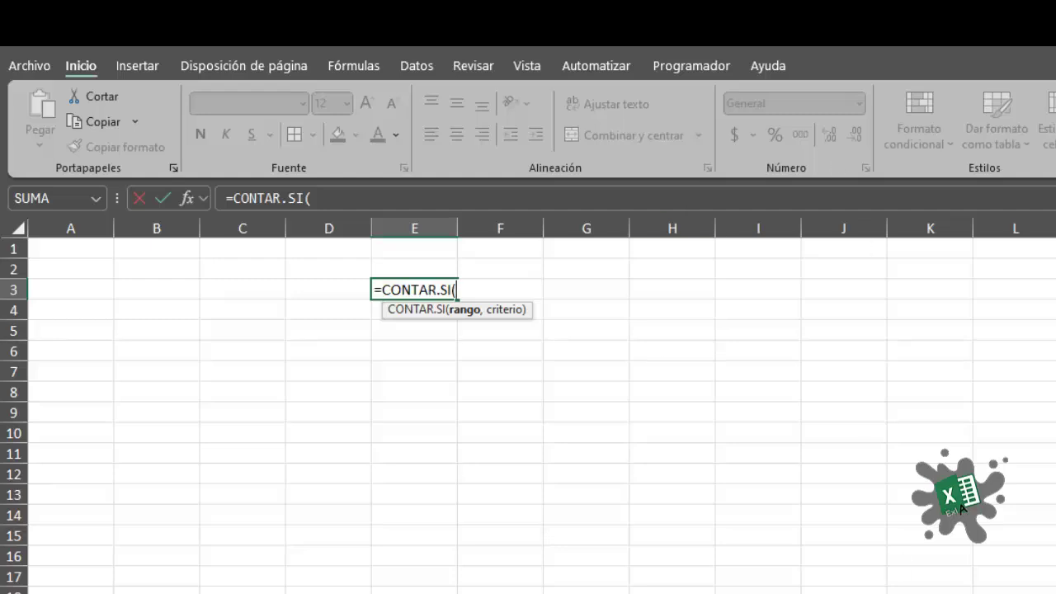
Set the range argument of CONTAR.SI to the structured reference Base_Prueba[Almacén]
type("ba")
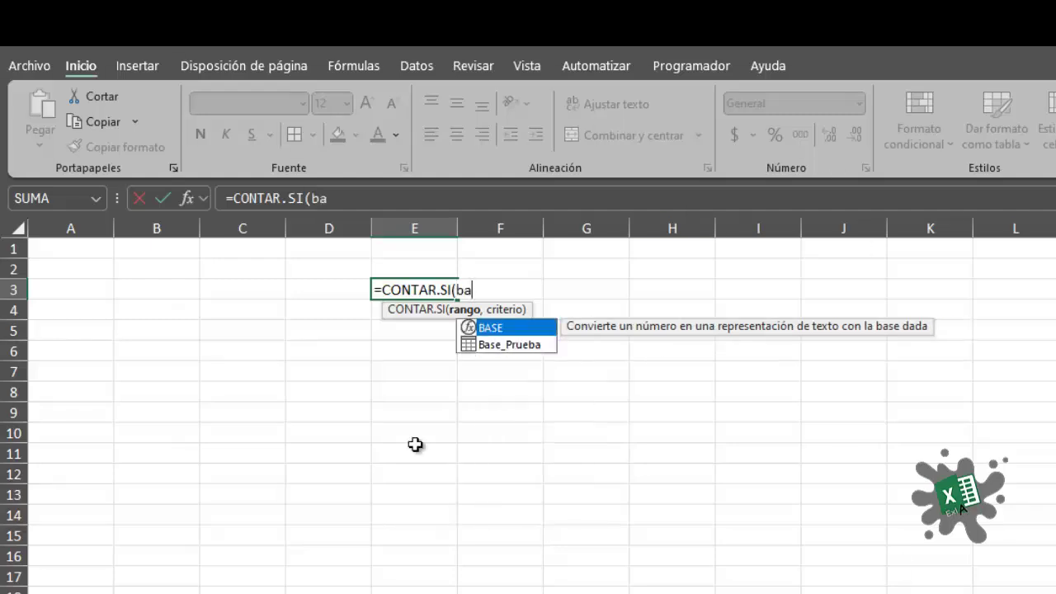
key("Down")
key("Tab")
type("[")
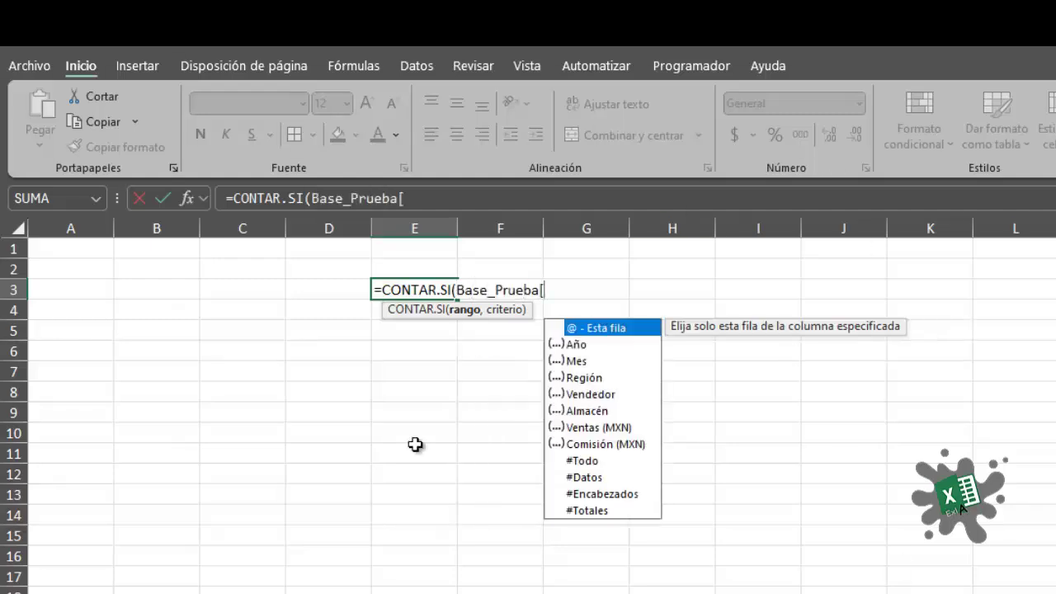
key("Down")
key("Down")
key("Down")
key("Down")
key("Down")
key("Tab")
type("],")
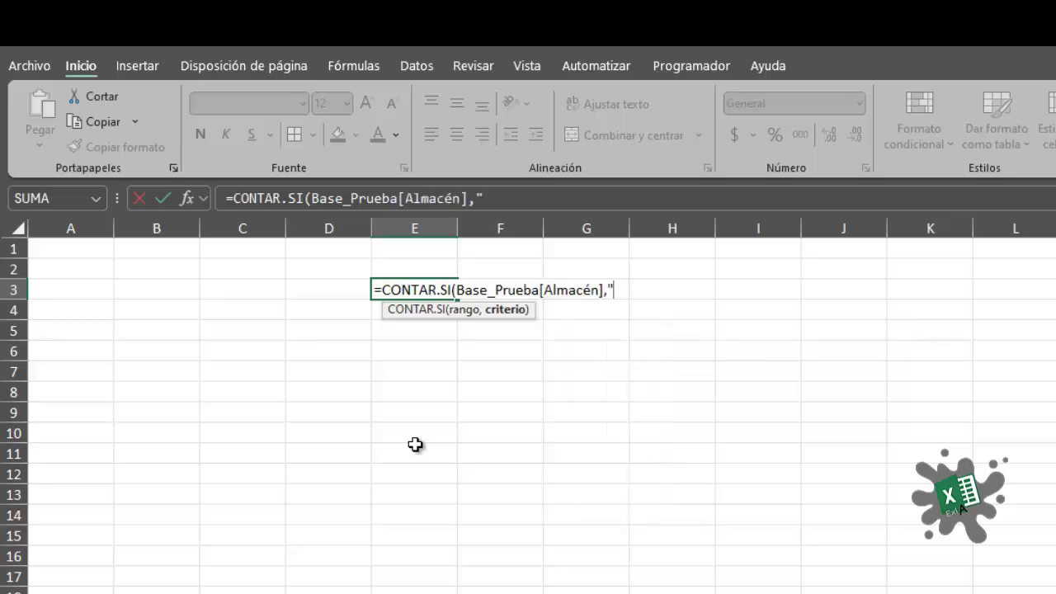
Finish the E3 formula with the criterion "A1" and reselect the cell
type("\"A1\")")
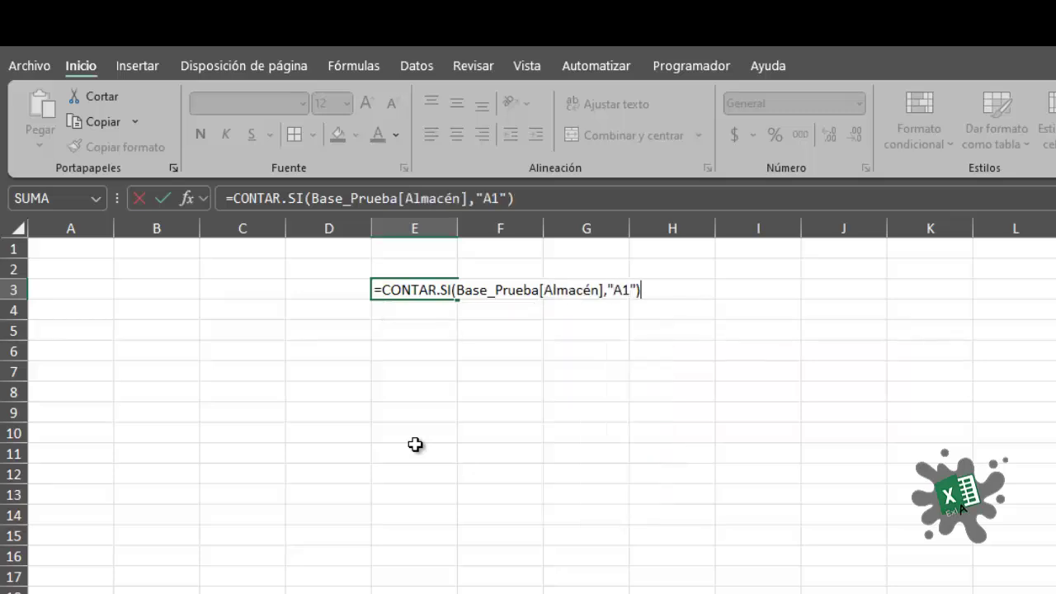
key("Return")
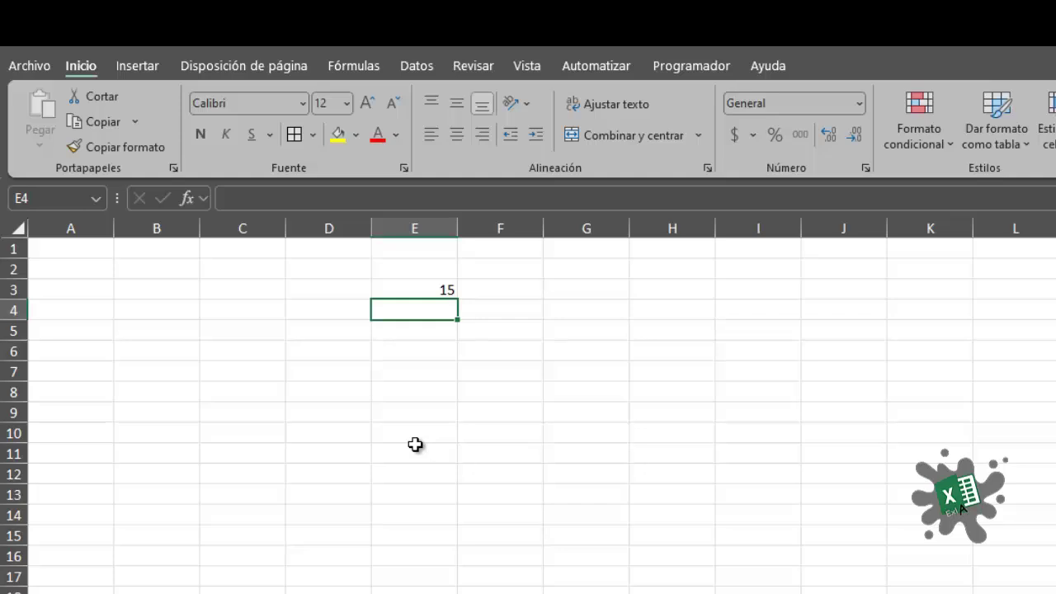
key("Up")
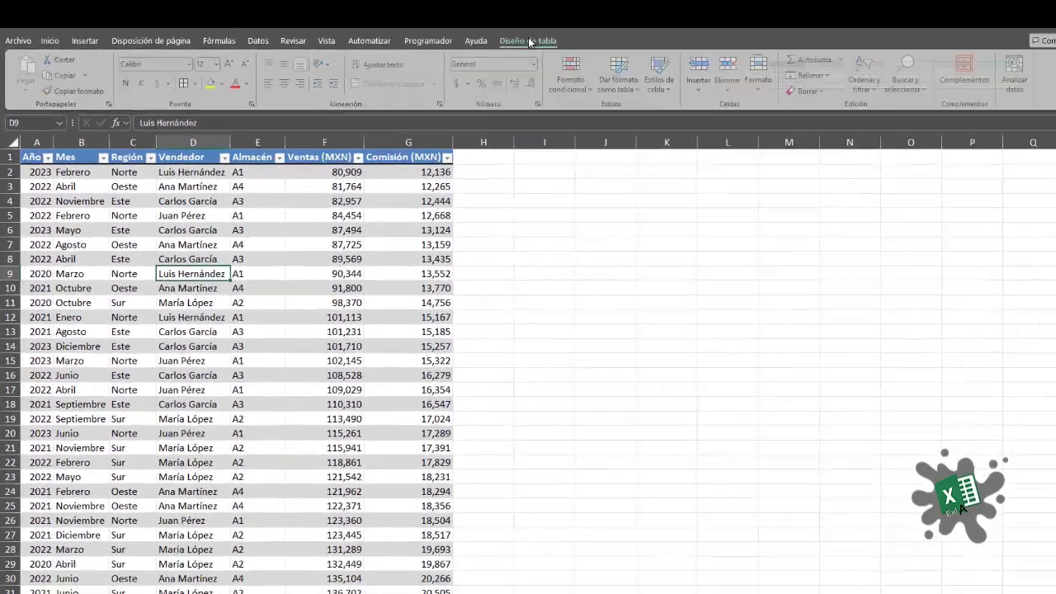
Review the design options of the Base_Prueba table and the sort and filter choices of Comisión (MXN)
left_click(529, 41)
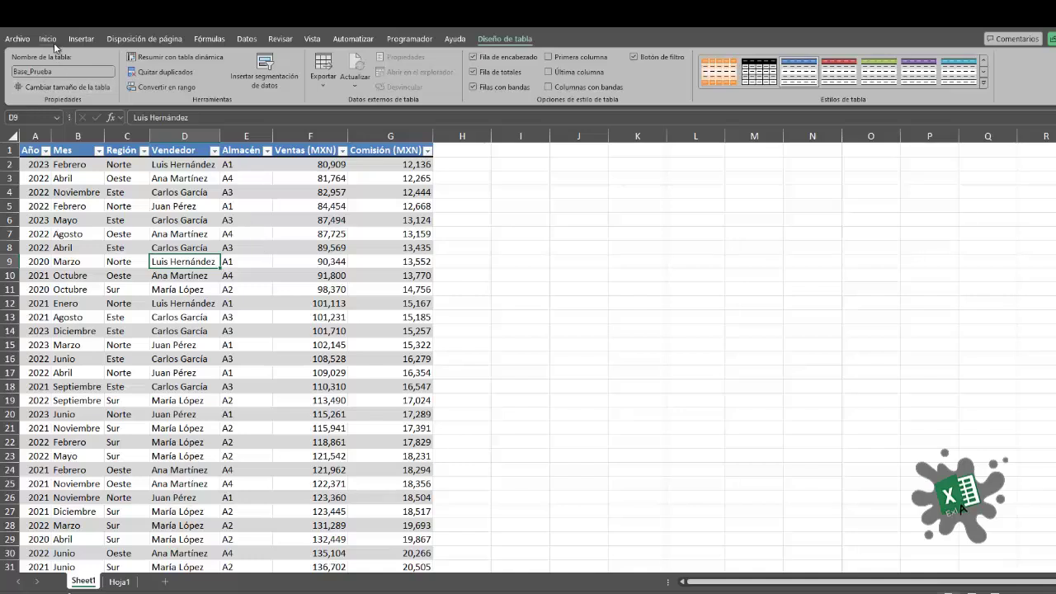
left_click(427, 150)
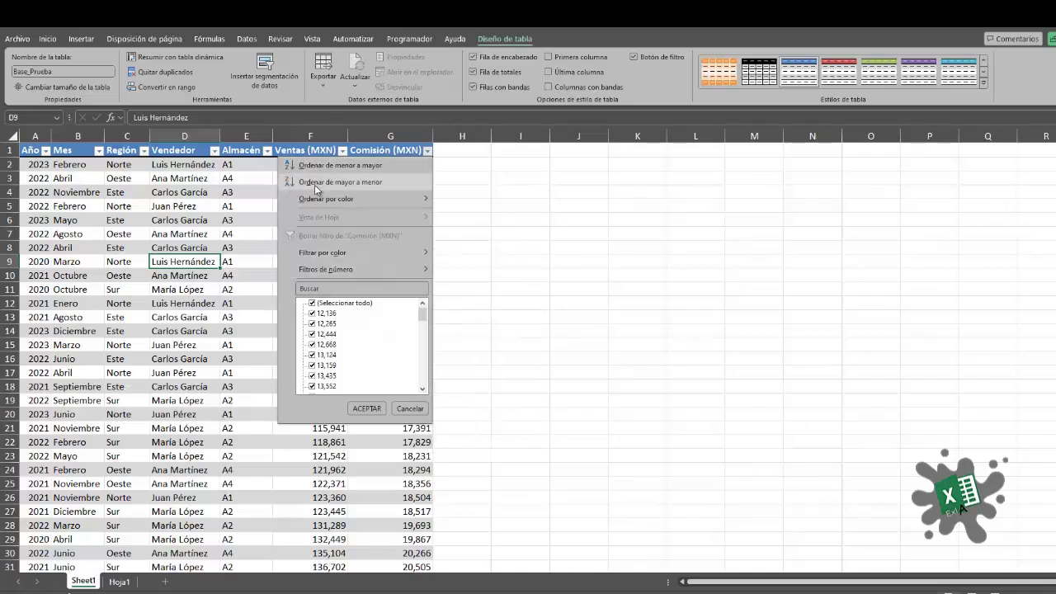
left_click(165, 264)
Set up a custom sort of the Base_Prueba table by Región, using cell values from A to Z
left_click(142, 235)
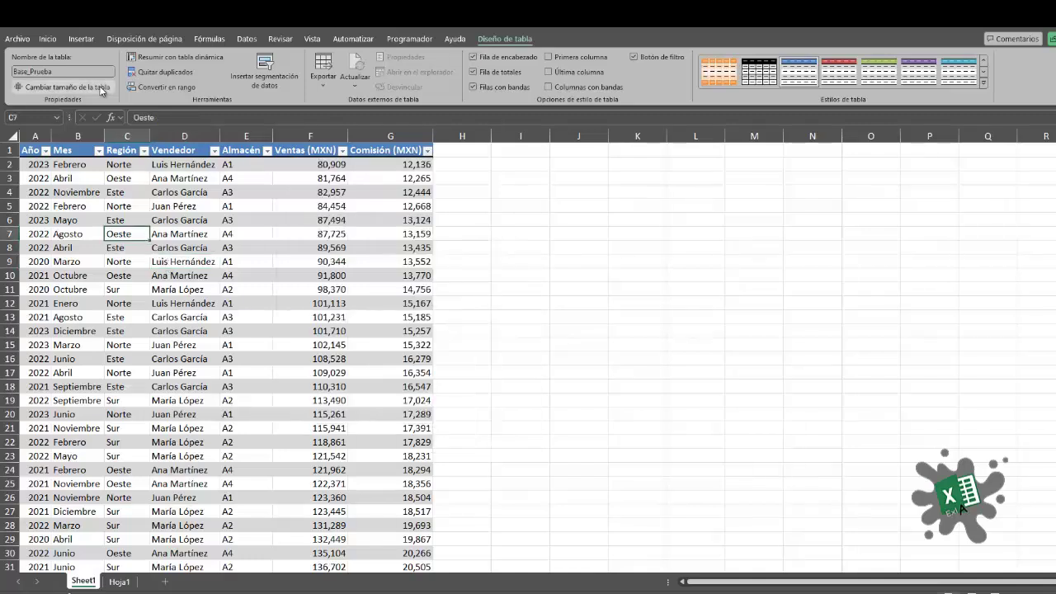
left_click(51, 39)
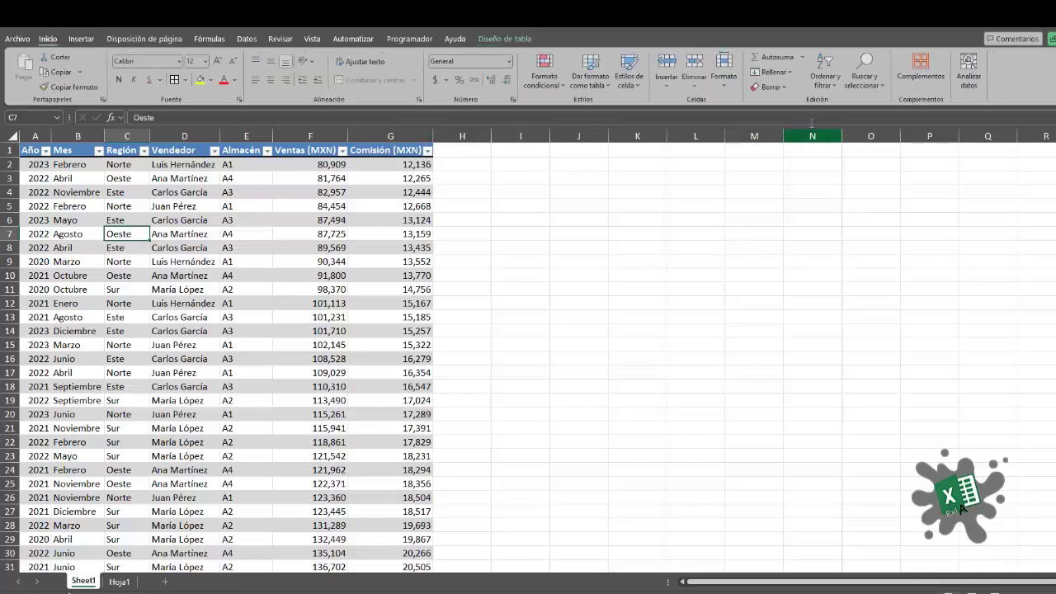
left_click(829, 82)
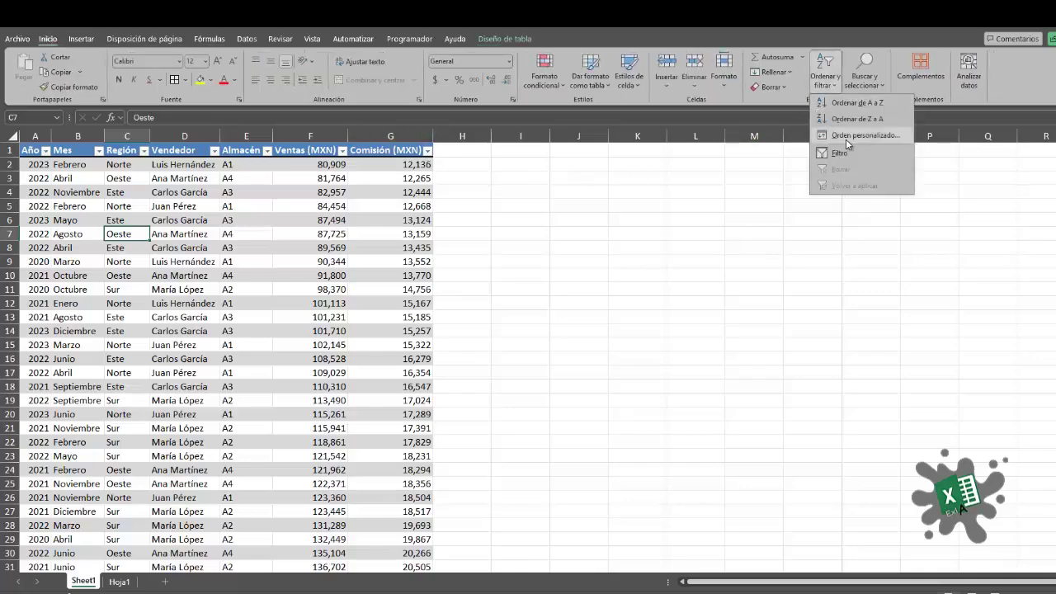
left_click(846, 139)
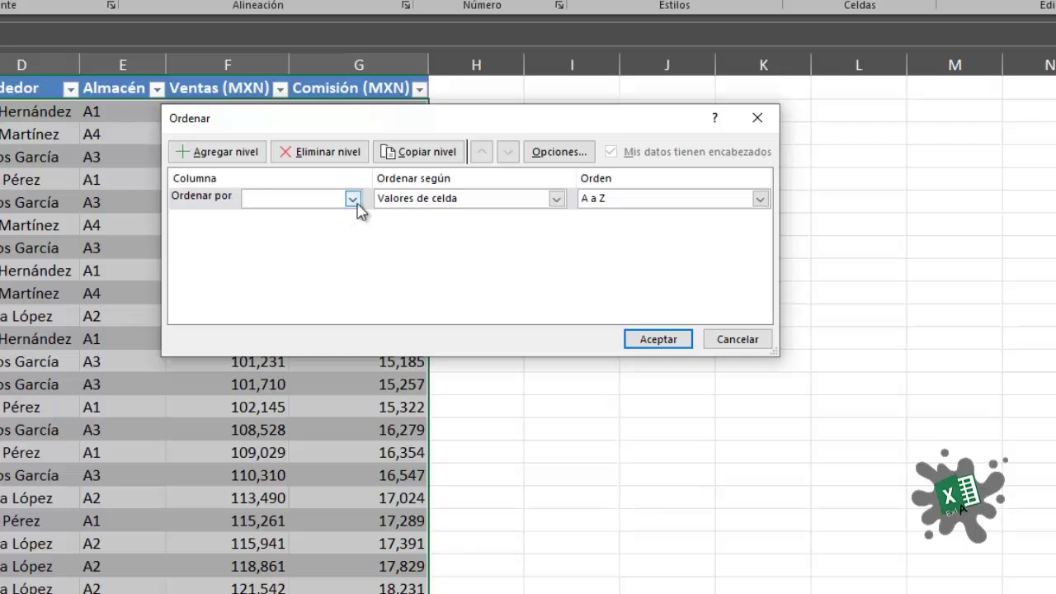
left_click(354, 199)
left_click(347, 216)
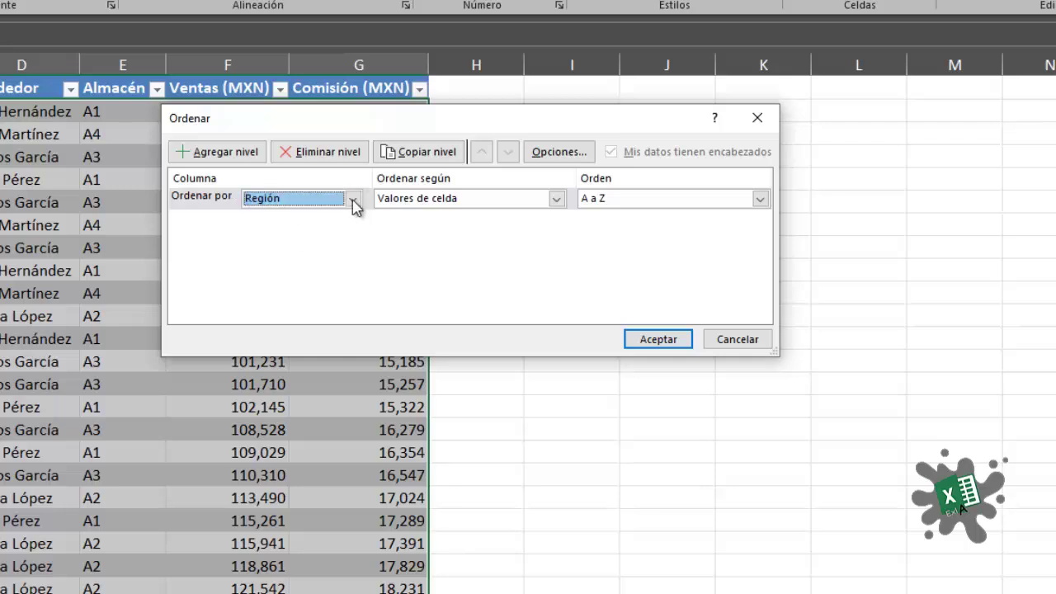
Add a second sort level by Año from smallest to largest, apply the sort and check the table
left_click(251, 156)
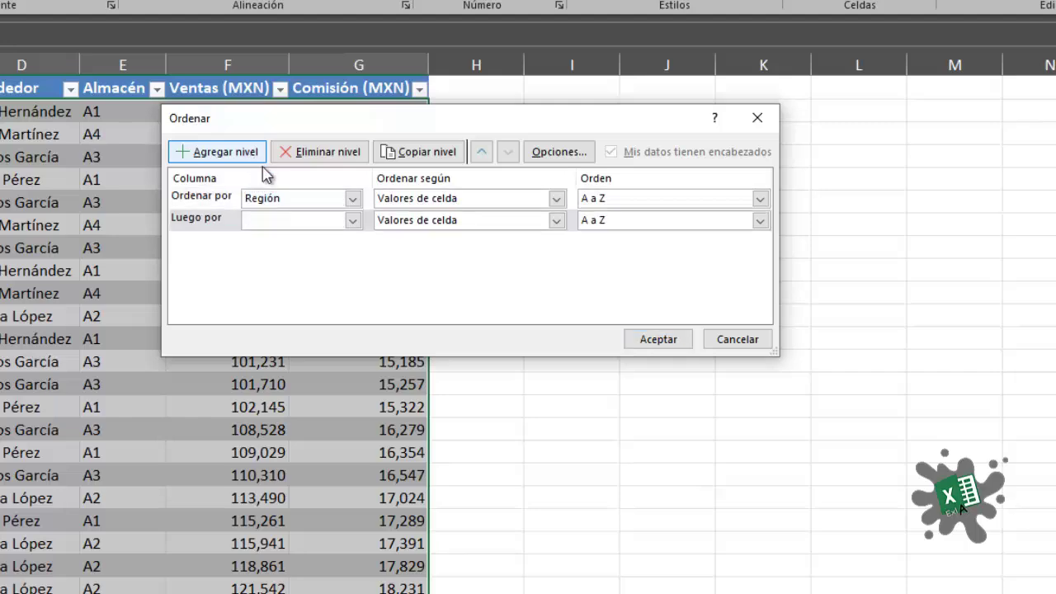
left_click(352, 220)
left_click(340, 236)
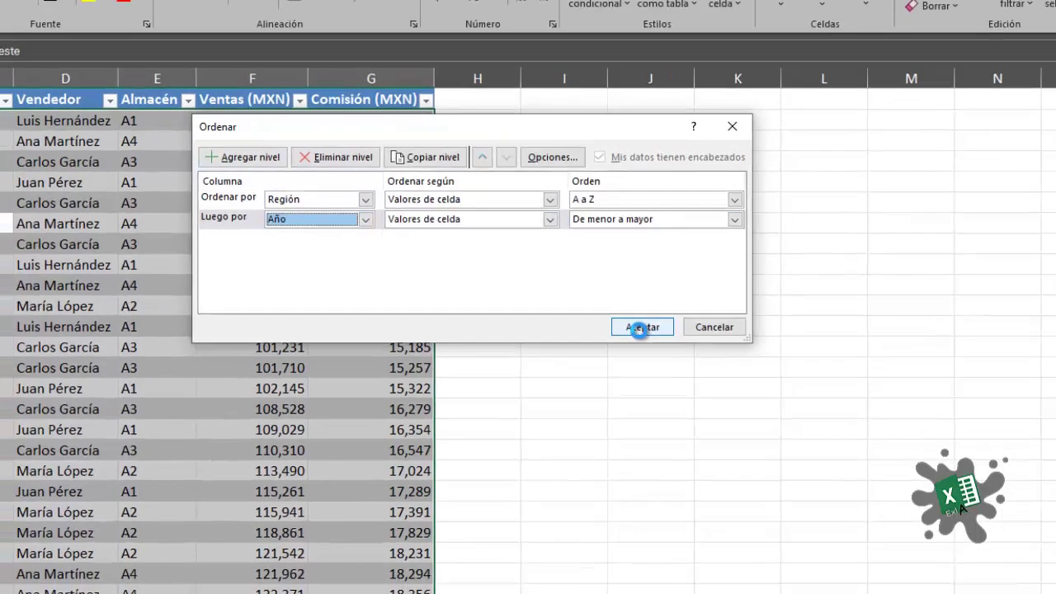
left_click(658, 339)
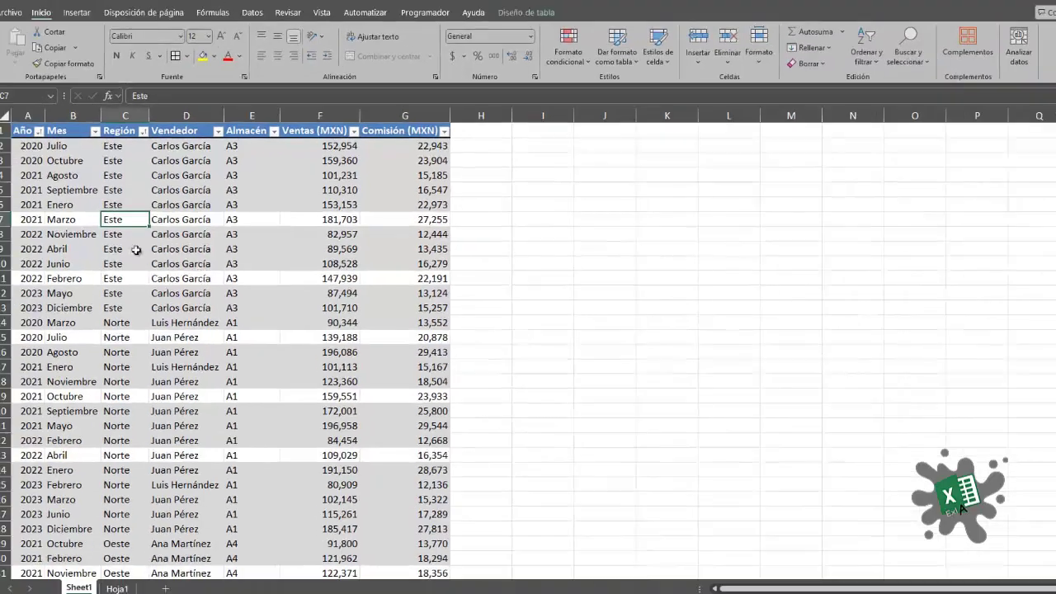
scroll(86, 239, "down", 18)
scroll(145, 337, "up", 15)
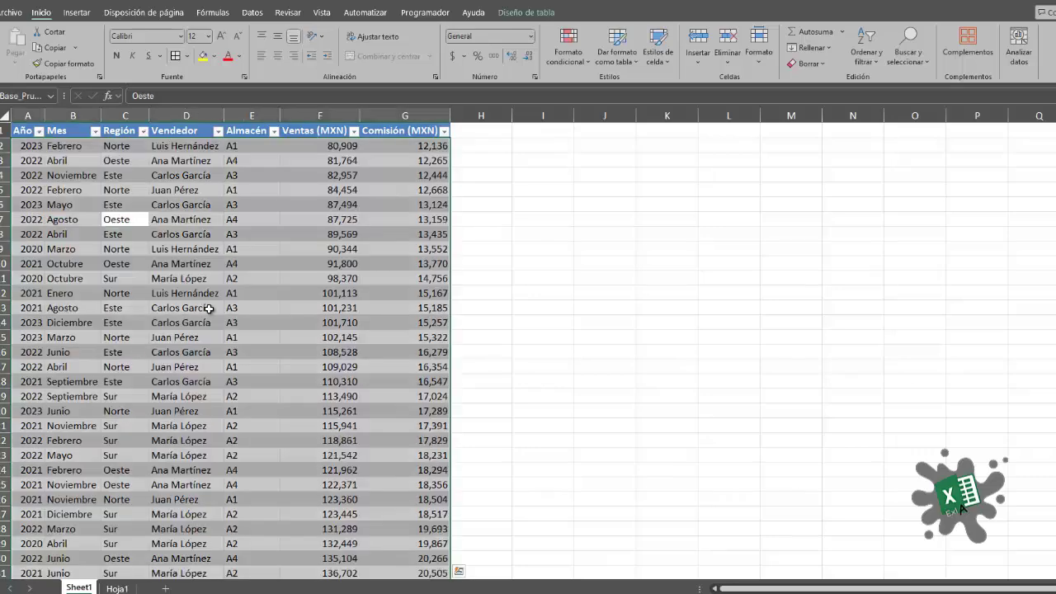
Review the total row formula of Ventas (MXN), the table design tools and the sort and filter choices of Almacén
left_click(273, 208)
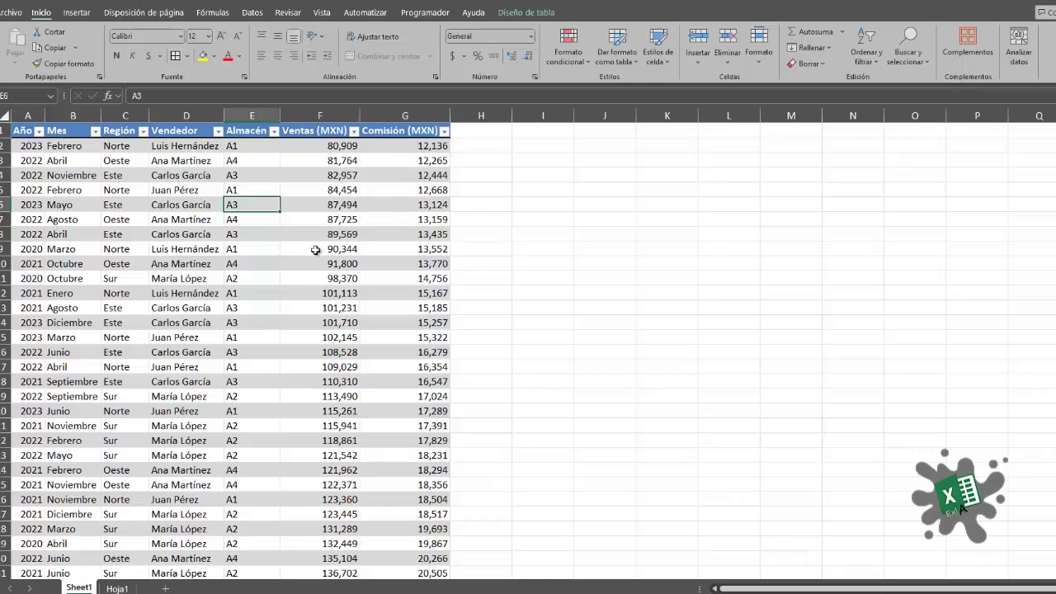
scroll(279, 330, "down", 10)
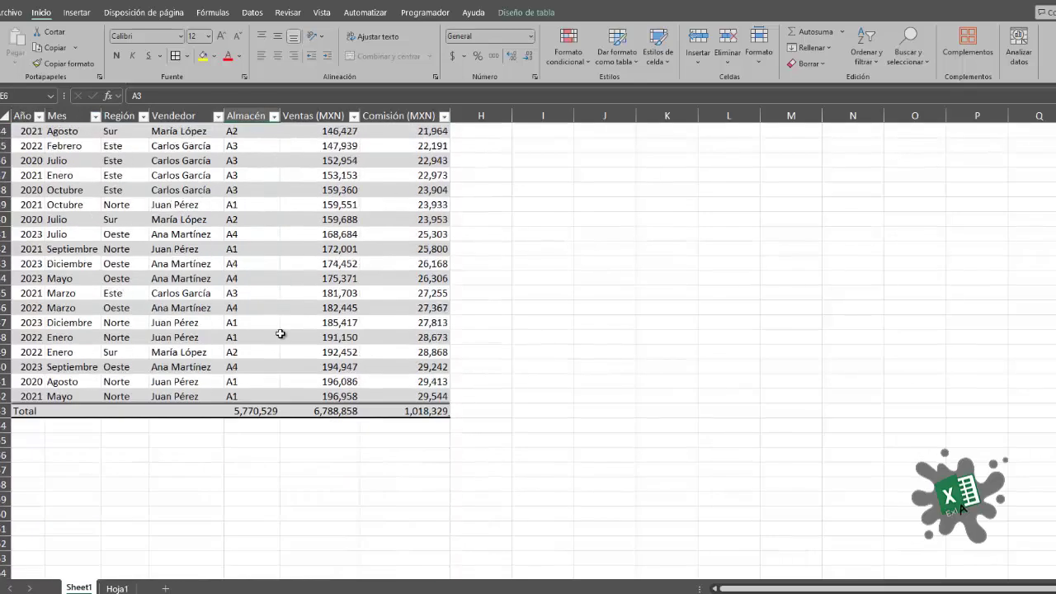
left_click(291, 412)
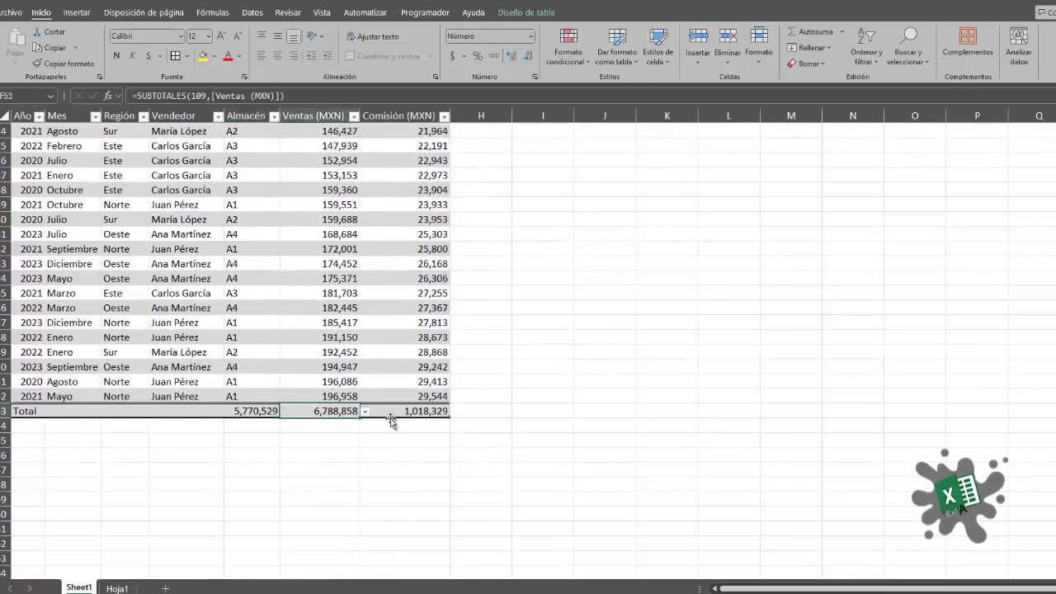
scroll(307, 275, "up", 10)
left_click(535, 14)
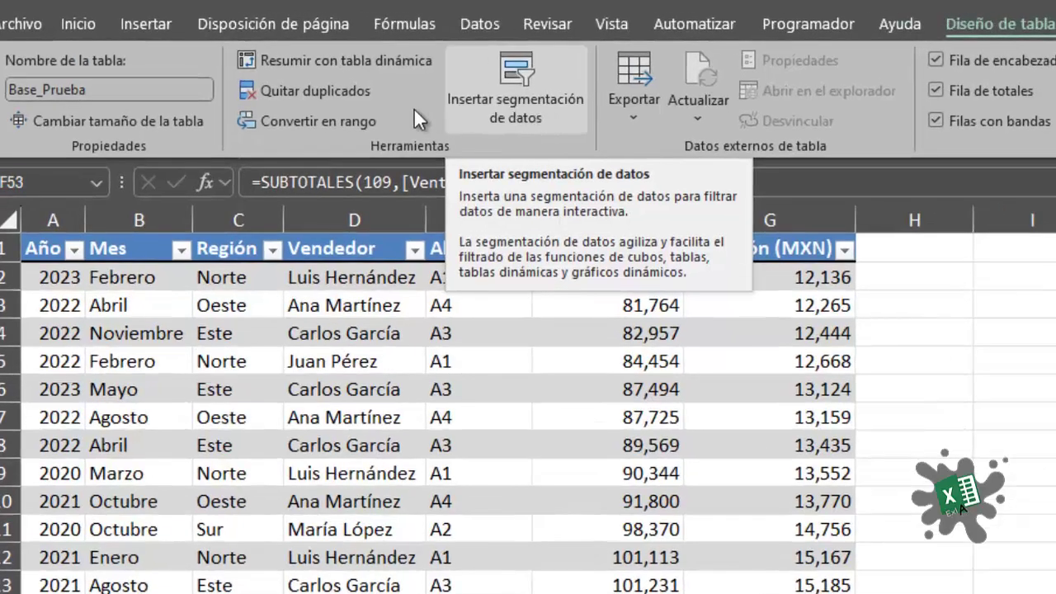
left_click(505, 521)
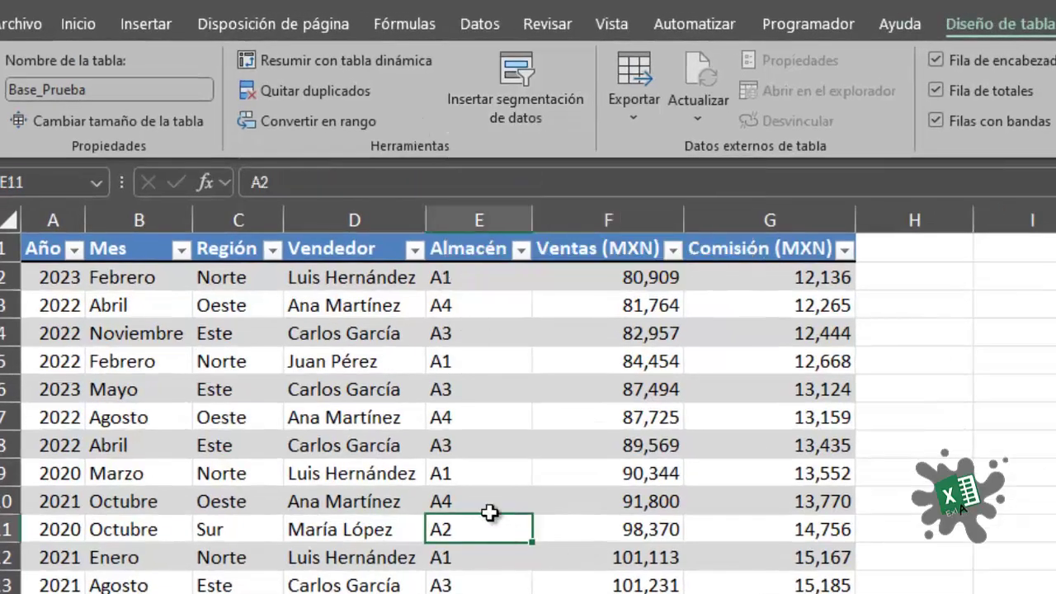
left_click(520, 250)
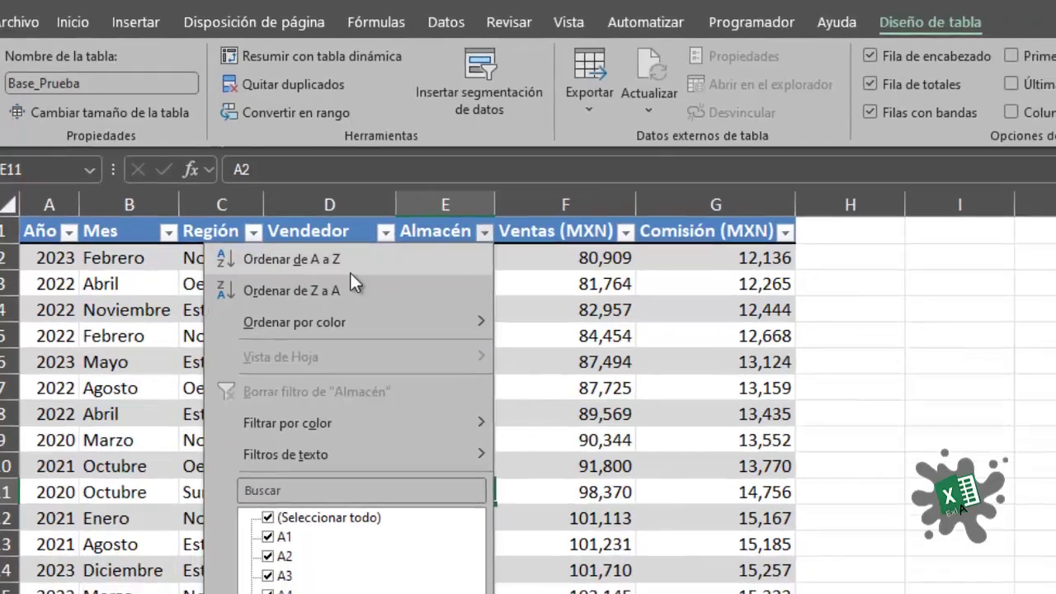
key("Escape")
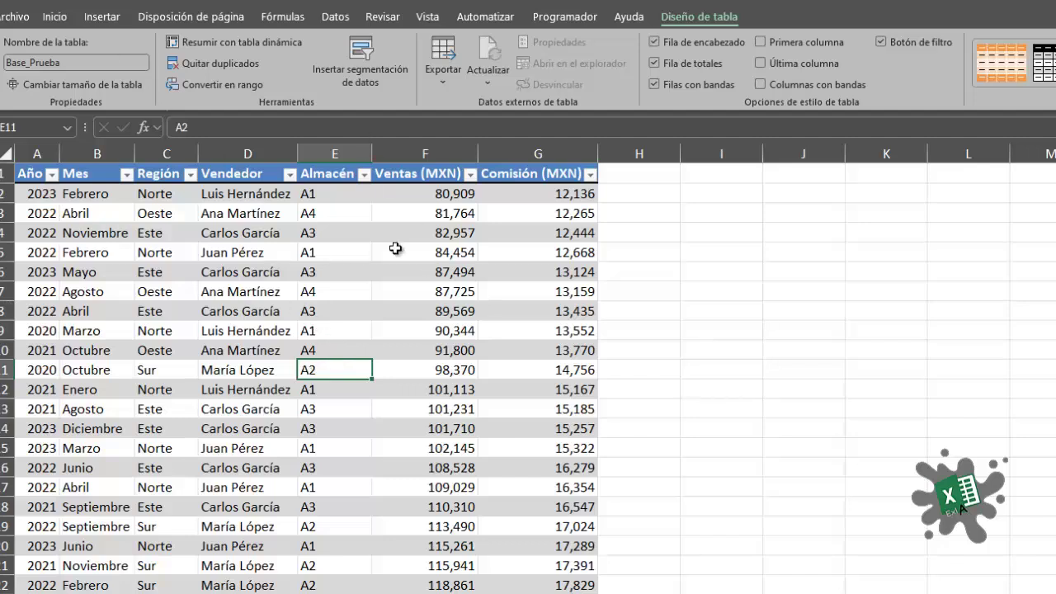
Insert slicers for the Año, Mes and Almacén fields of the Base_Prueba table
left_click(238, 174)
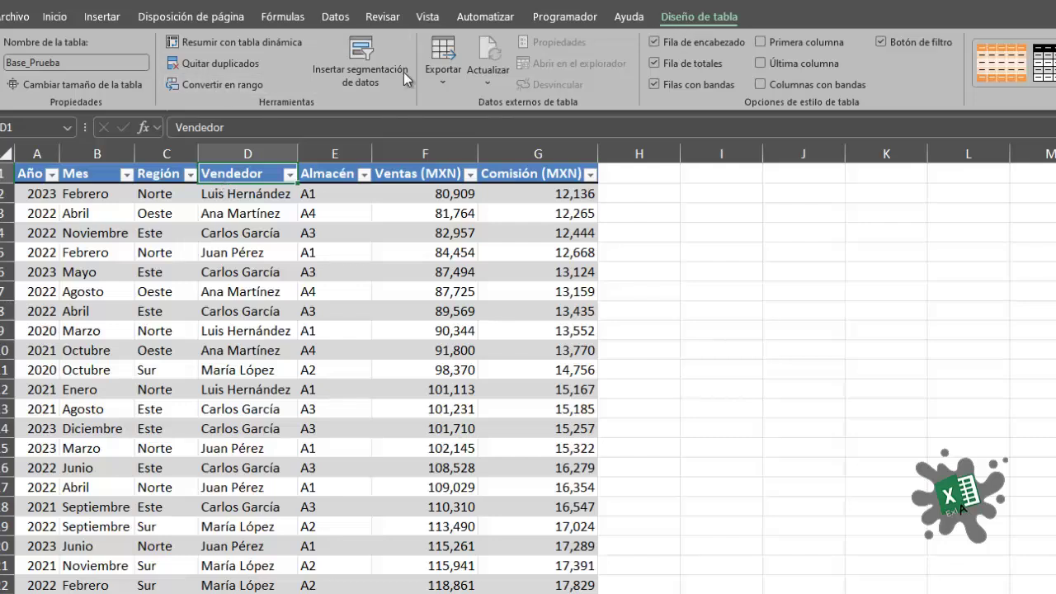
left_click(368, 65)
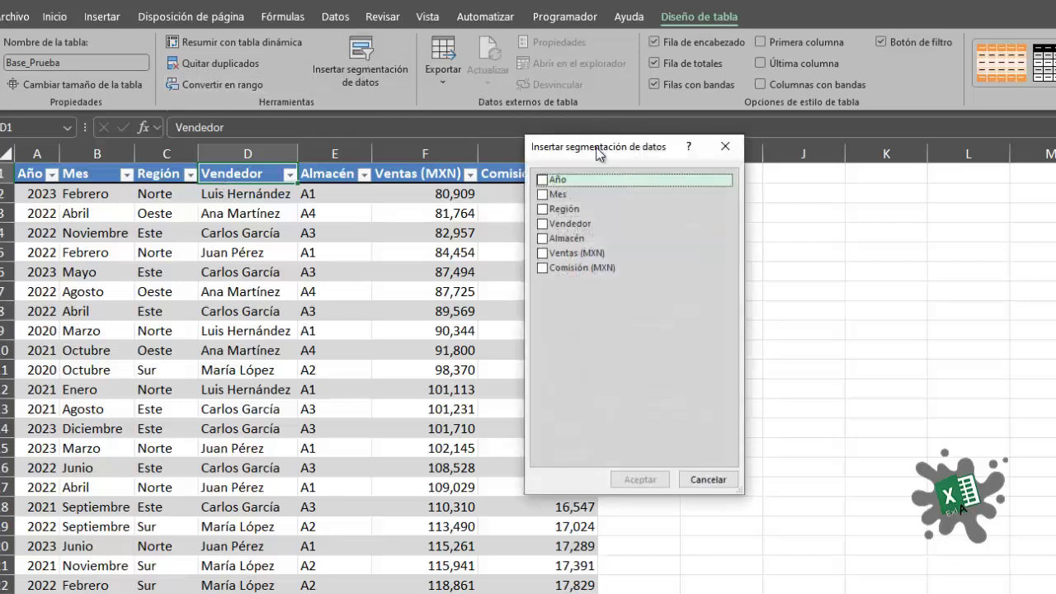
left_click_drag(598, 153, 702, 181)
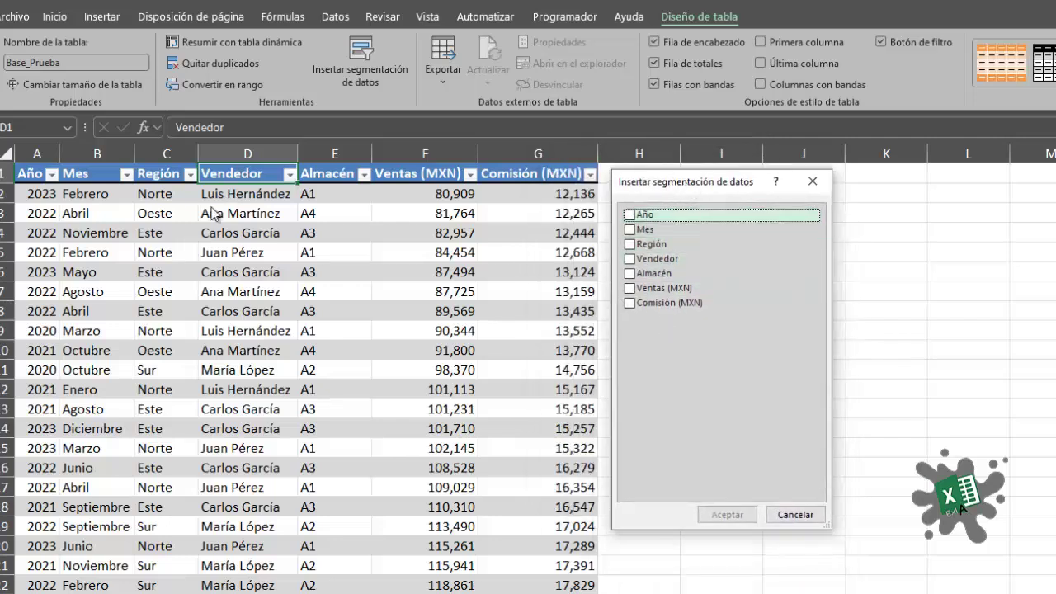
left_click(633, 217)
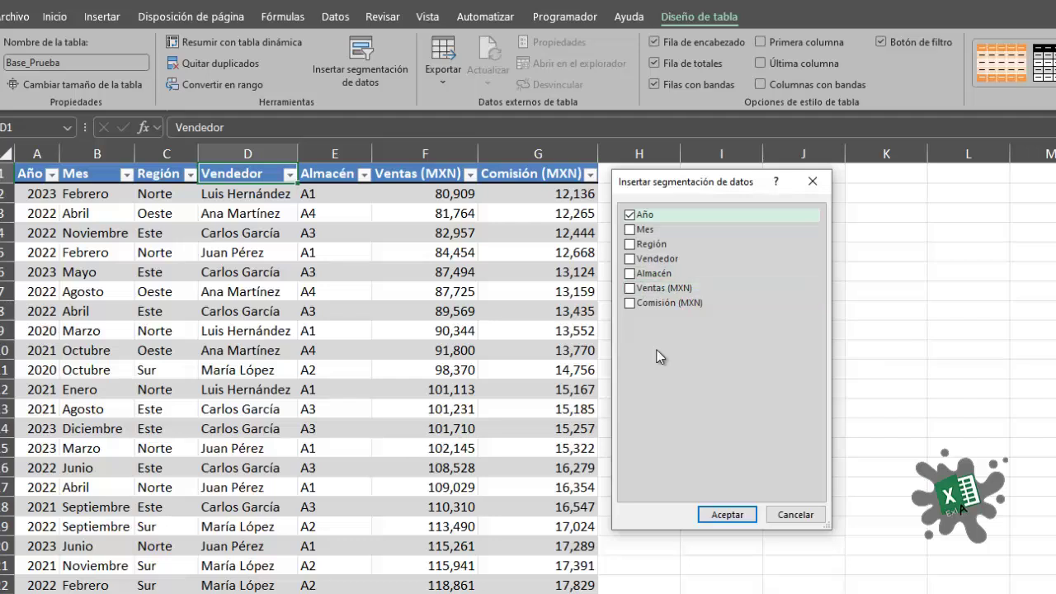
left_click(630, 229)
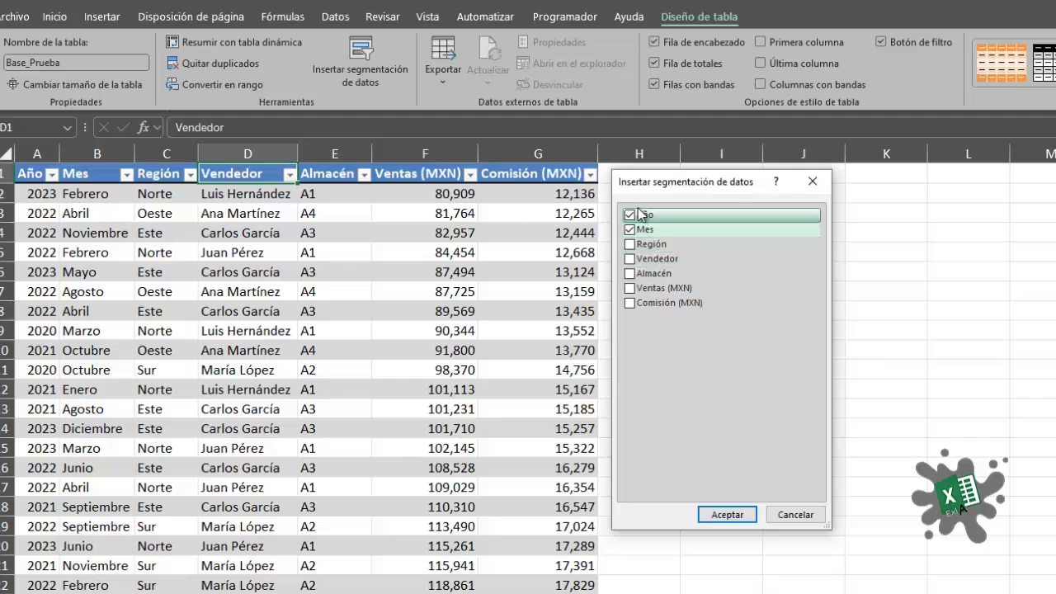
left_click(630, 234)
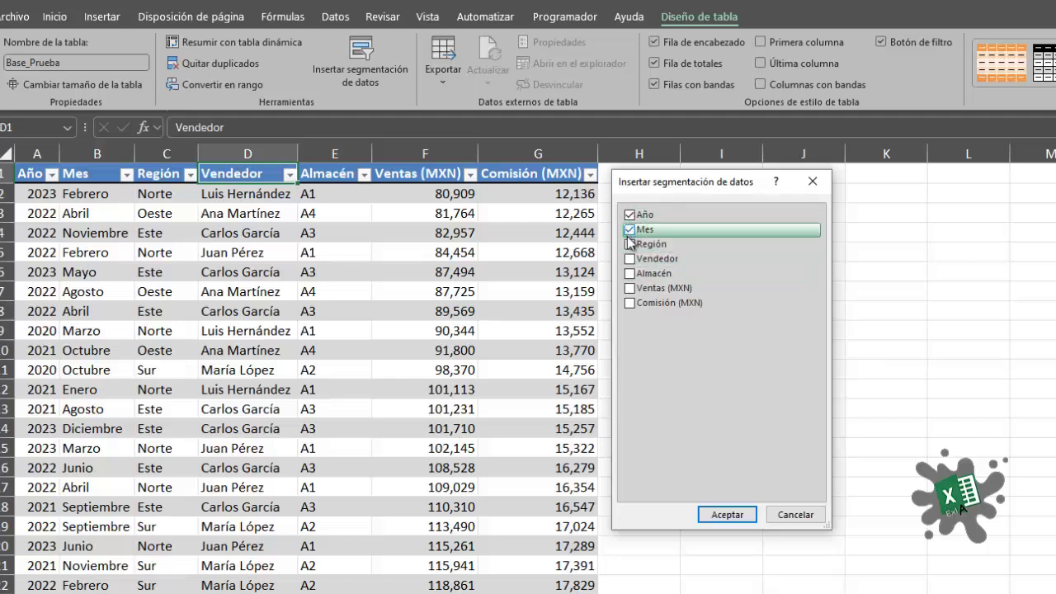
left_click(658, 273)
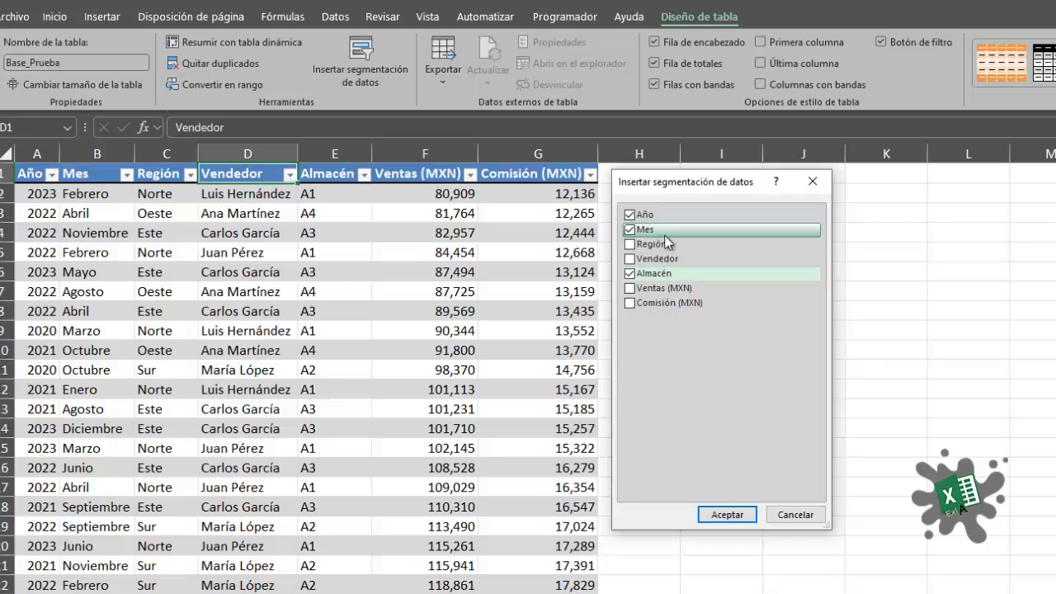
left_click(727, 514)
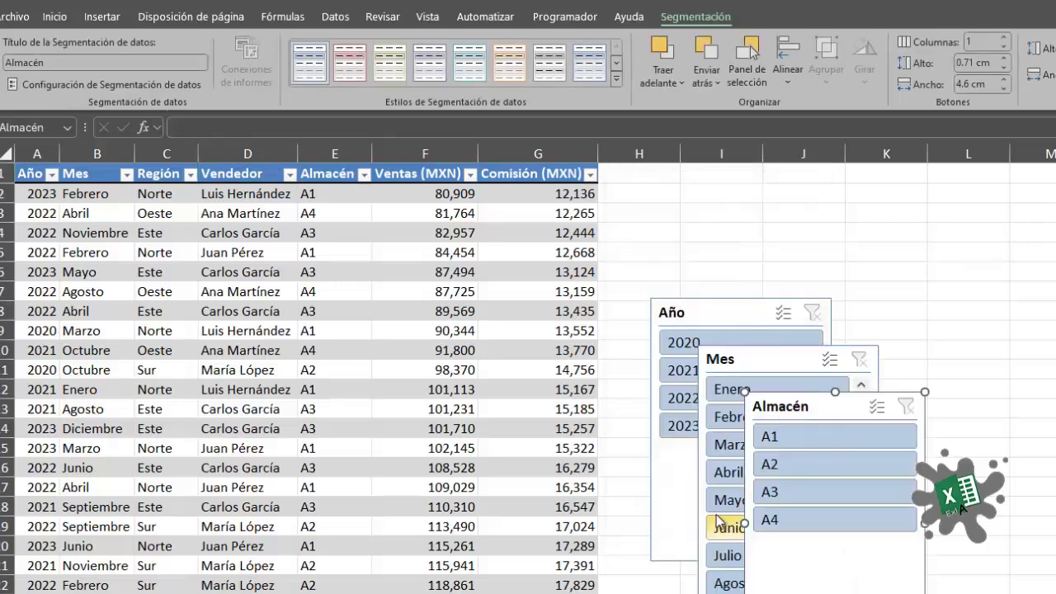
Arrange the slicers without overlap: Año beside the table, Mes to the right of Año, and Almacén below Año
left_click_drag(825, 409, 1023, 266)
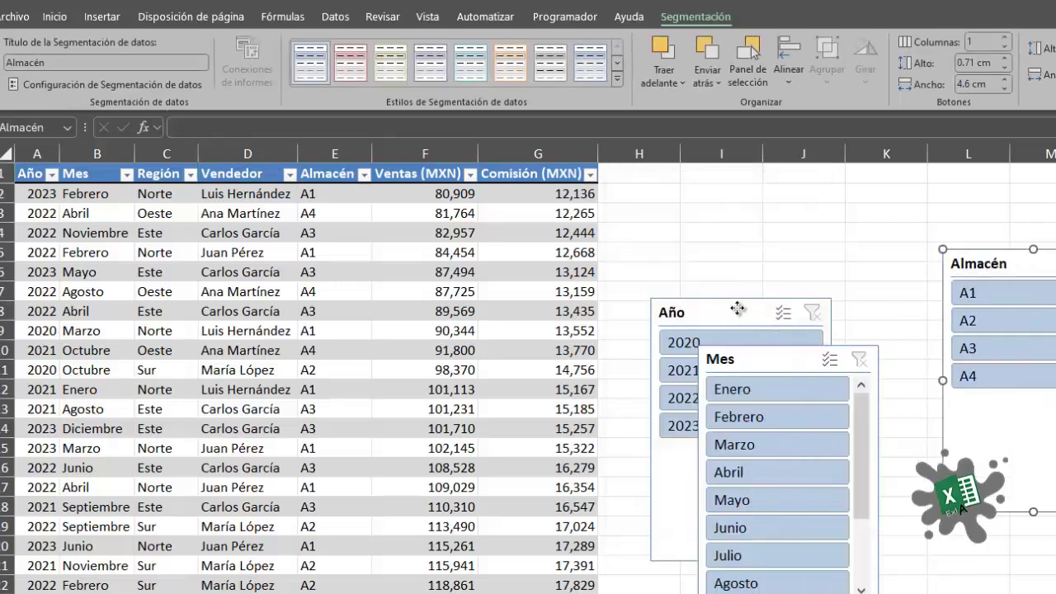
left_click_drag(738, 309, 688, 184)
left_click_drag(835, 438, 923, 262)
left_click_drag(1039, 268, 693, 462)
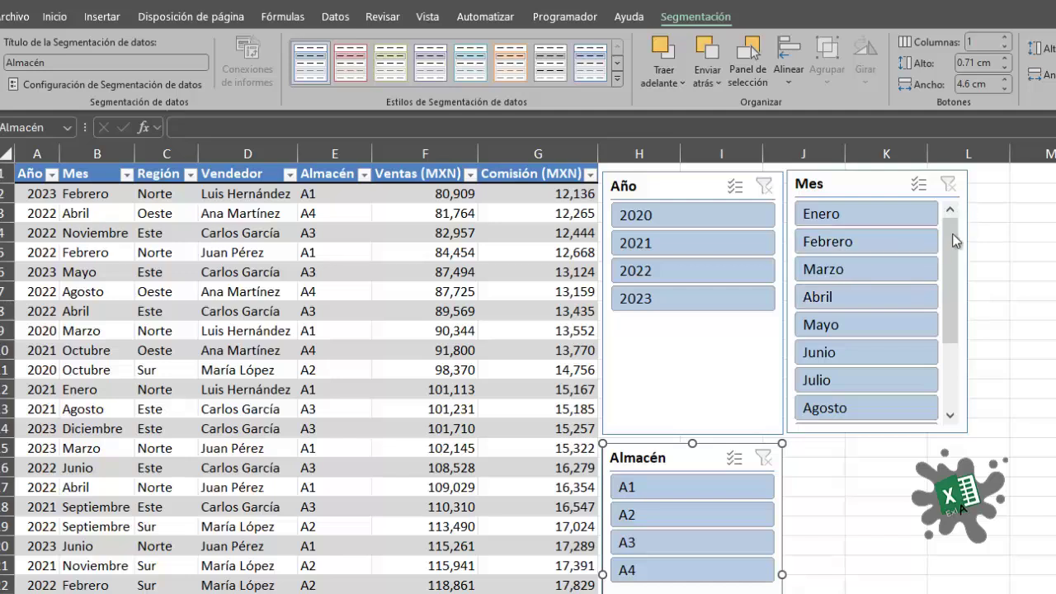
left_click_drag(952, 233, 895, 188)
Compare the Año column's filter choices with its slicer by filtering the table to 2020 and clearing that filter
left_click(52, 174)
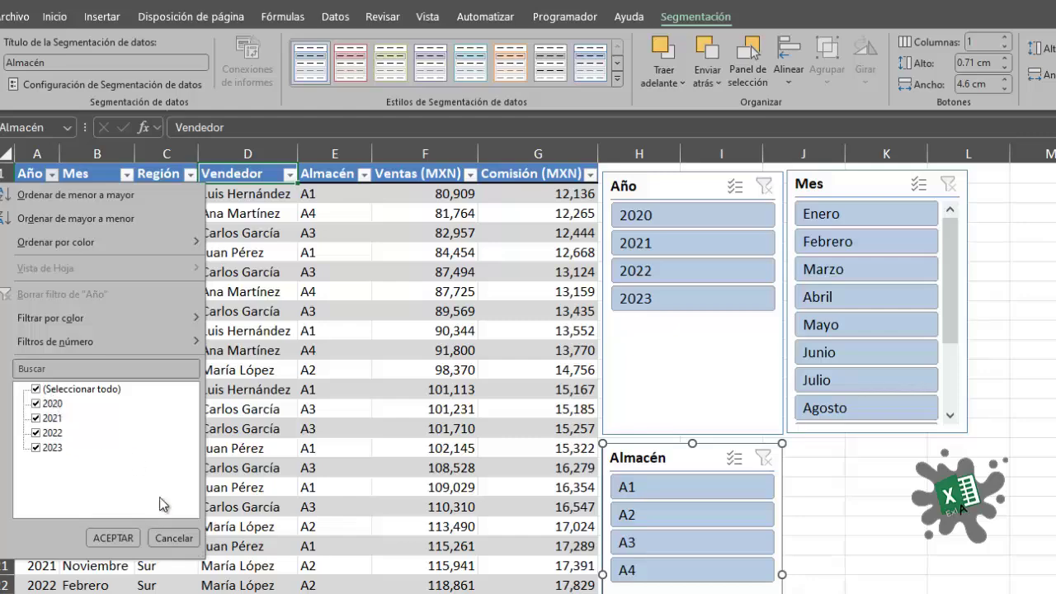
key("Escape")
left_click(711, 216)
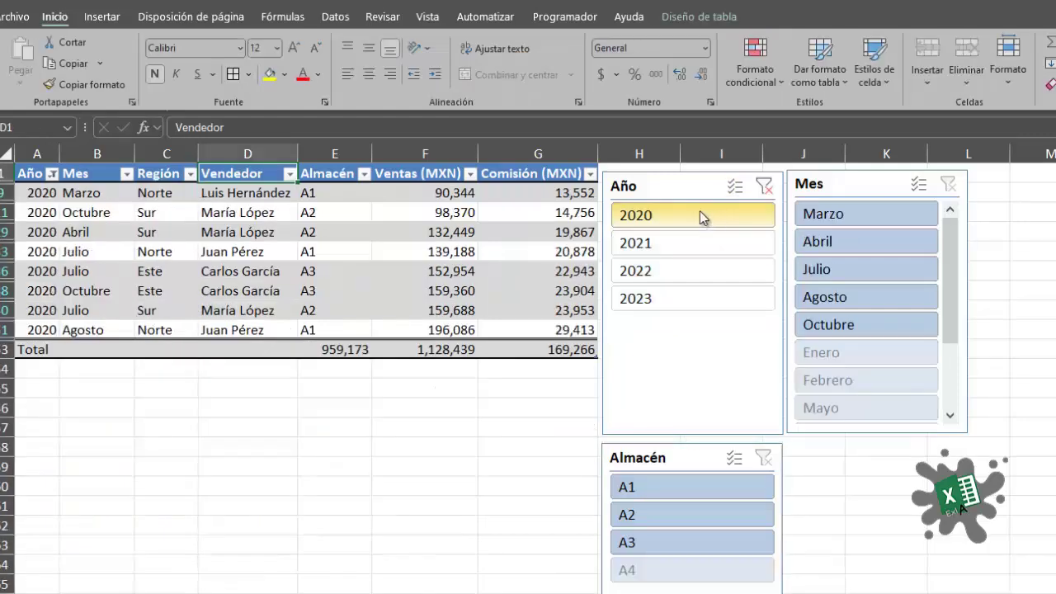
left_click(718, 216)
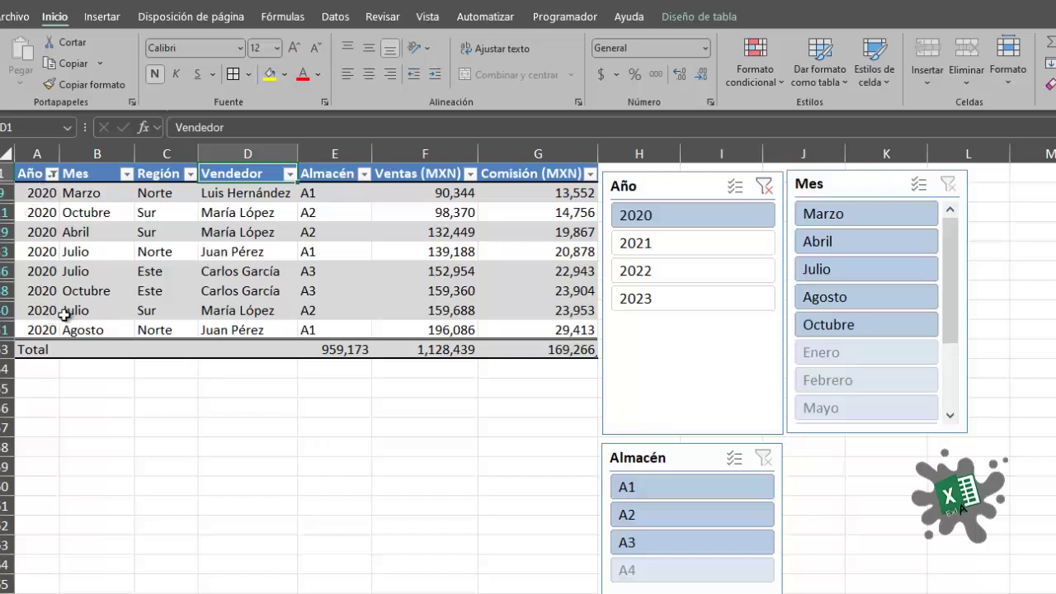
left_click(763, 186)
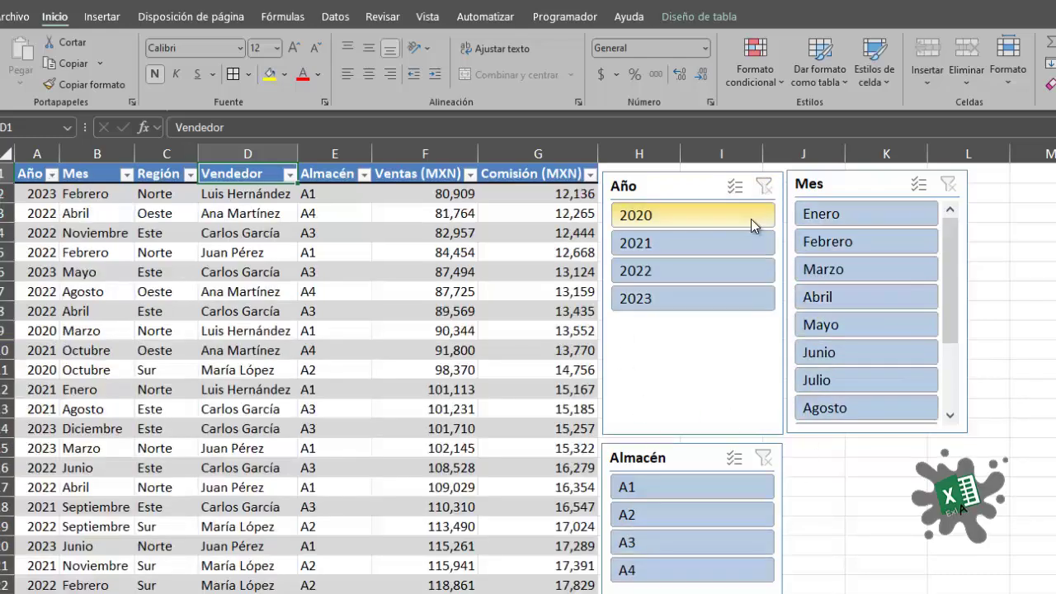
Filter the table with the slicers to year 2020, warehouse A1 and month Agosto
scroll(956, 305, "down", 2)
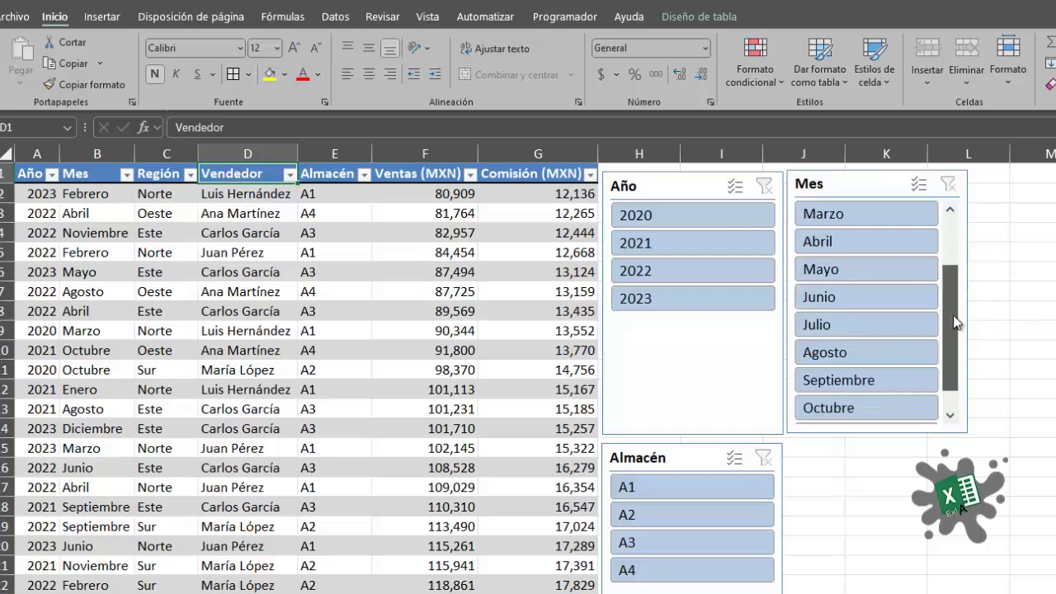
scroll(955, 321, "up", 2)
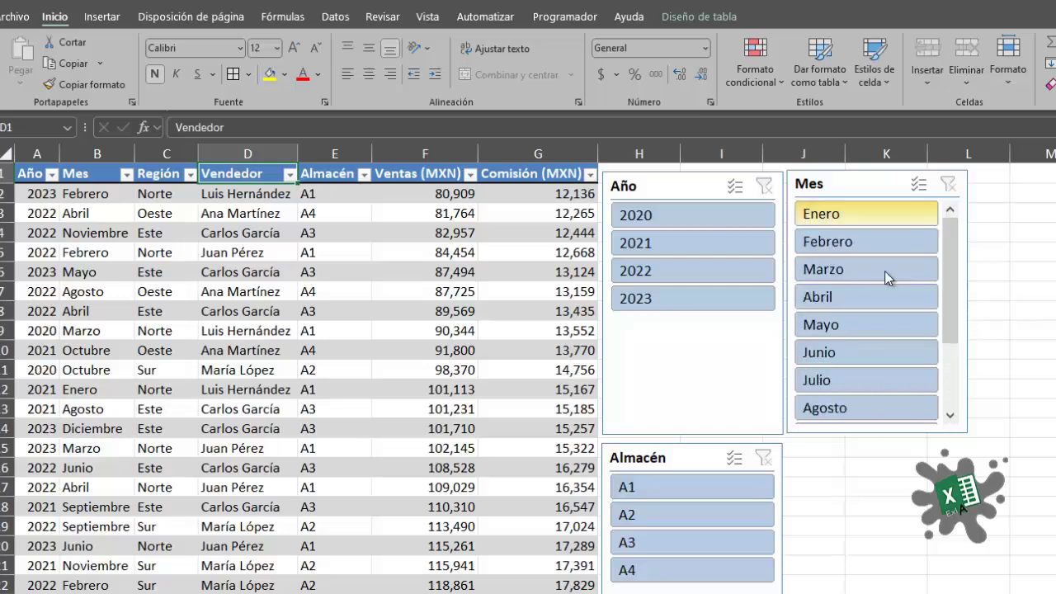
left_click(635, 216)
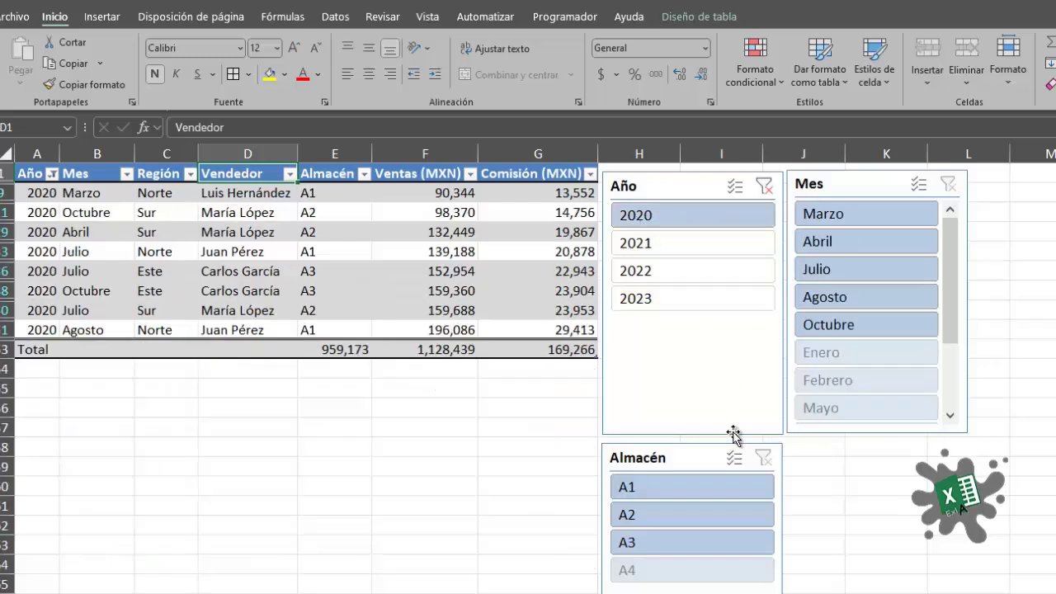
left_click(680, 489)
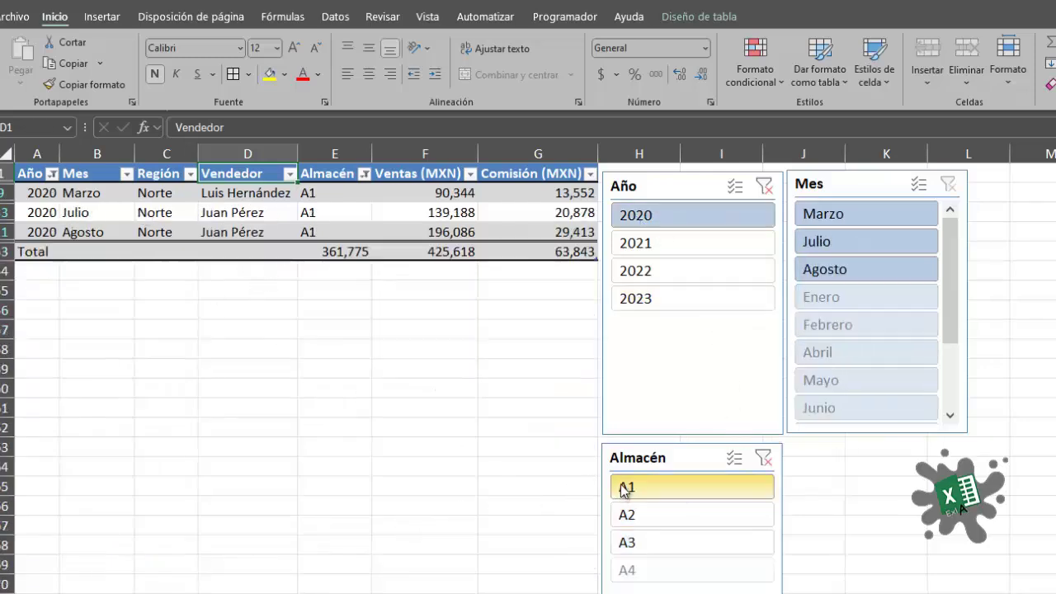
left_click(846, 269)
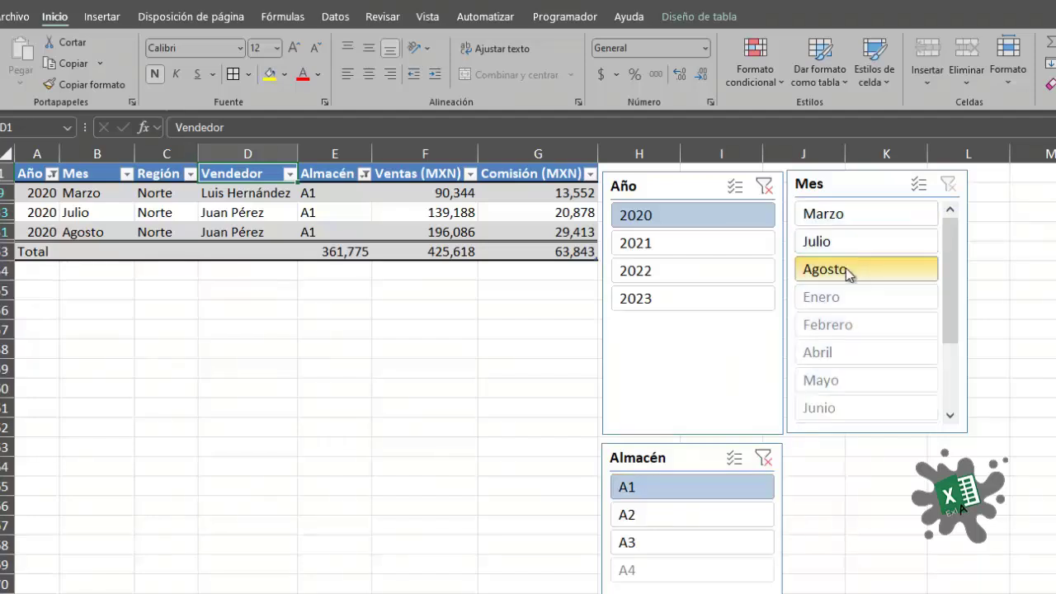
Clear the filters on the Mes, Almacén and Año slicers so every table record is included
left_click(947, 184)
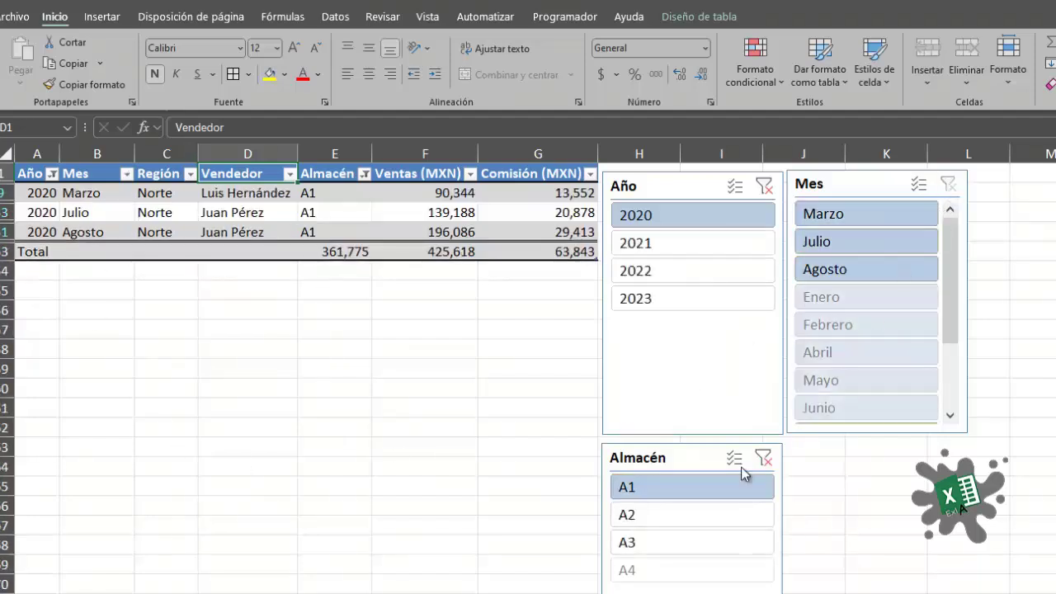
left_click(763, 458)
left_click(764, 186)
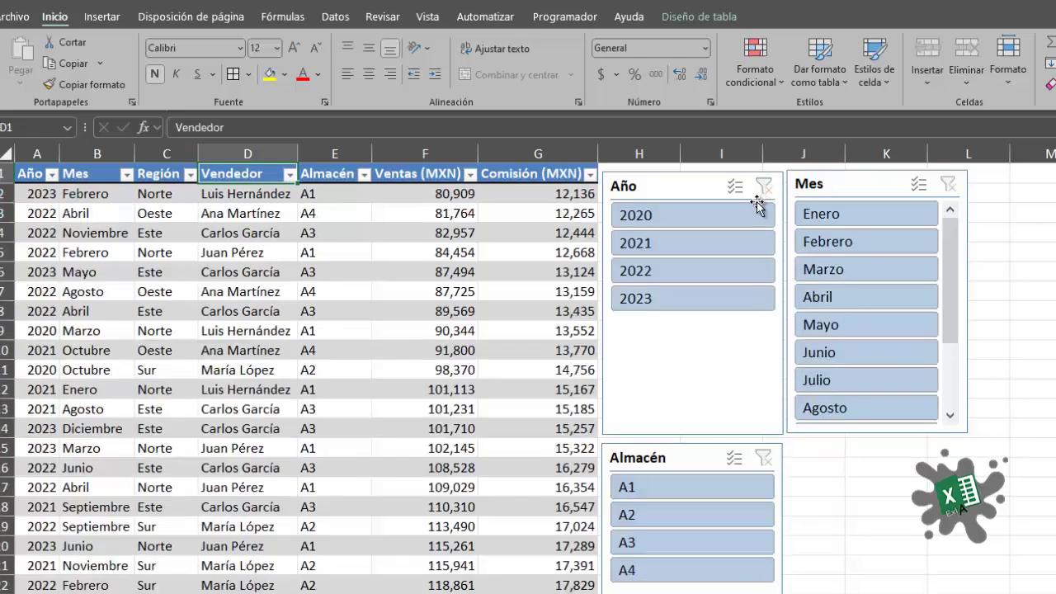
Nudge the Año slicer up beside the table headers and move the Almacén slicer up against its lower edge
left_click(629, 380)
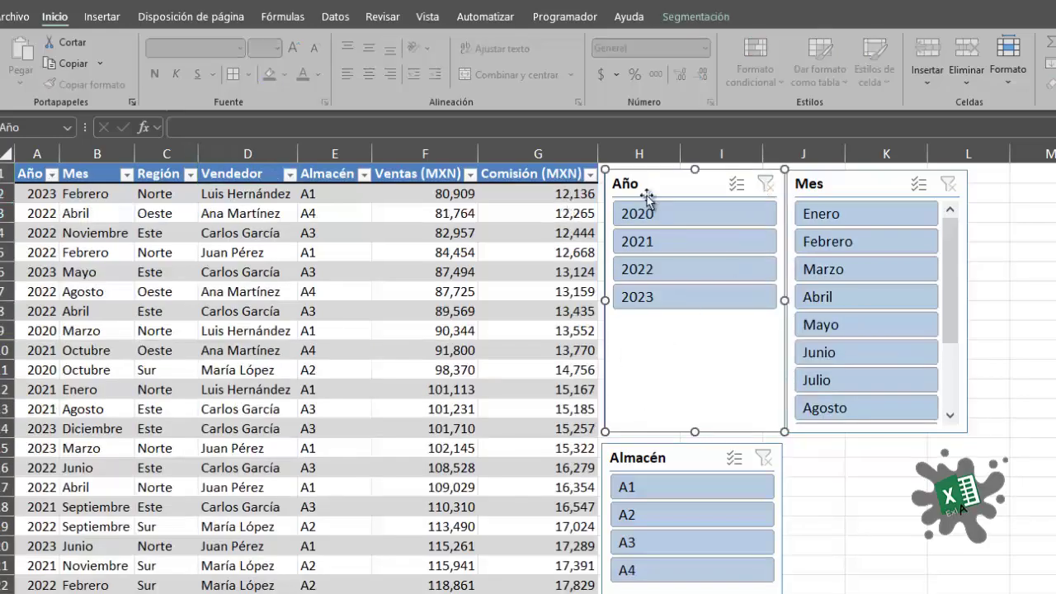
left_click_drag(656, 188, 648, 188)
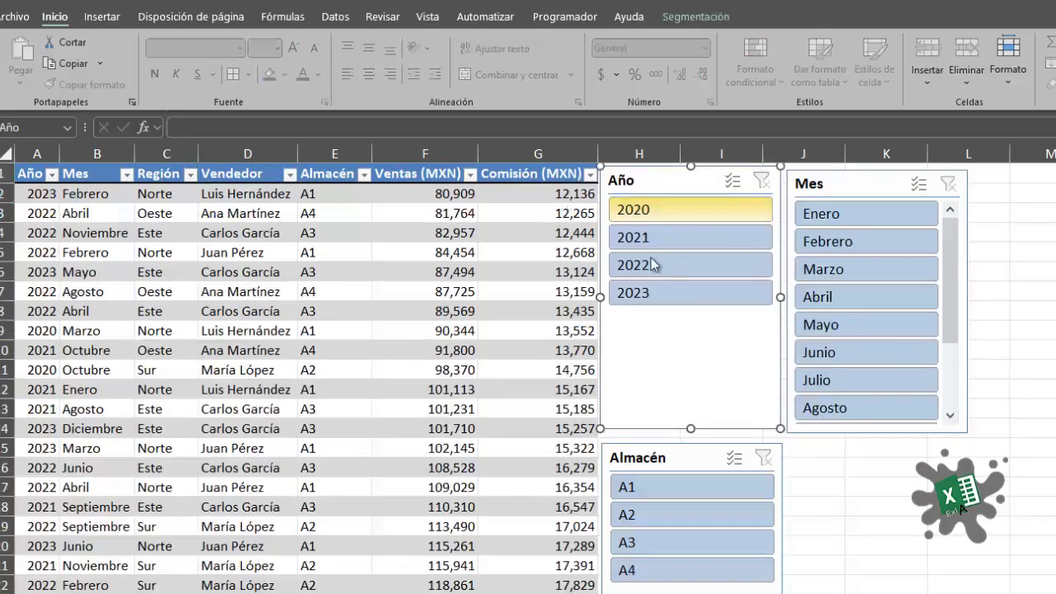
left_click(493, 527)
scroll(450, 536, "down", 12)
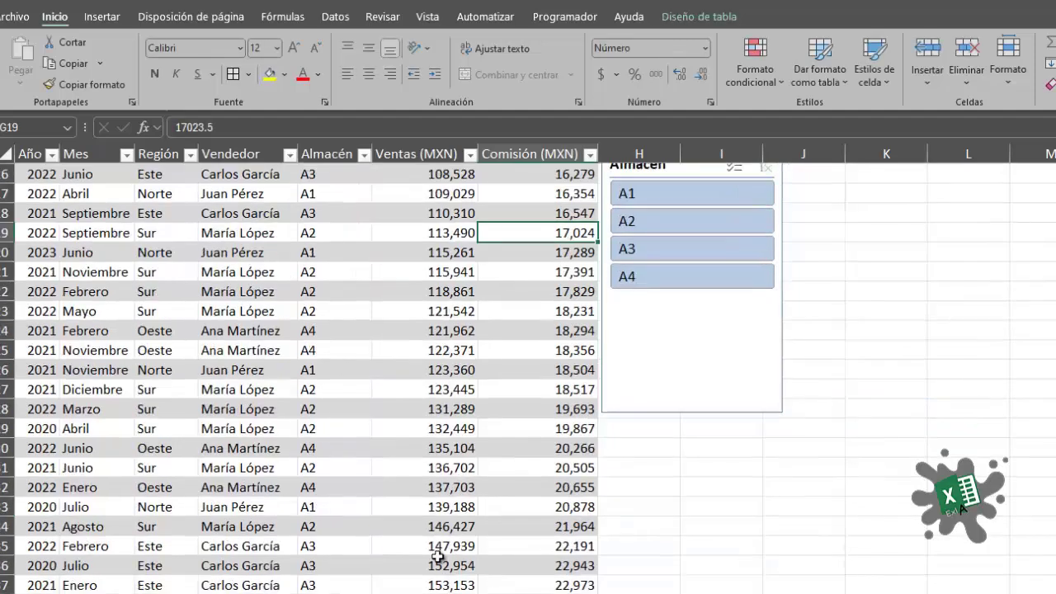
scroll(450, 536, "up", 4)
scroll(297, 379, "up", 8)
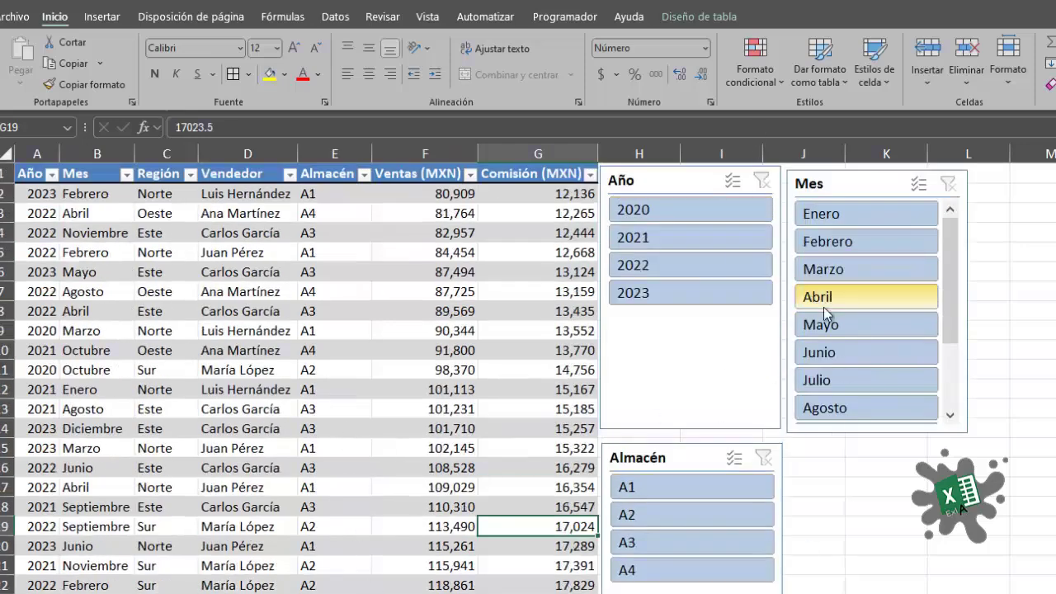
left_click_drag(678, 459, 678, 448)
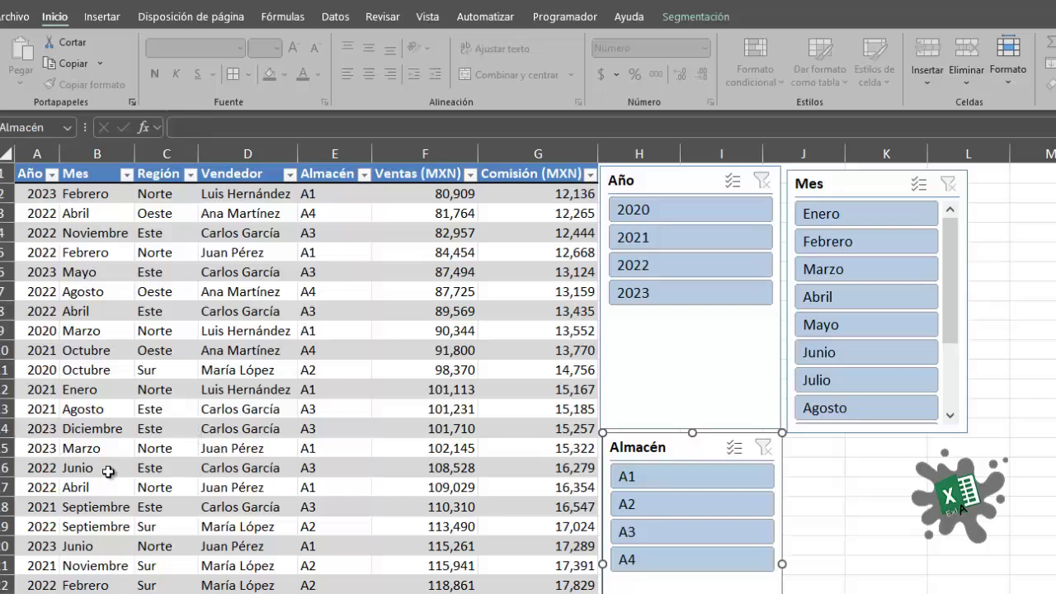
left_click(671, 375)
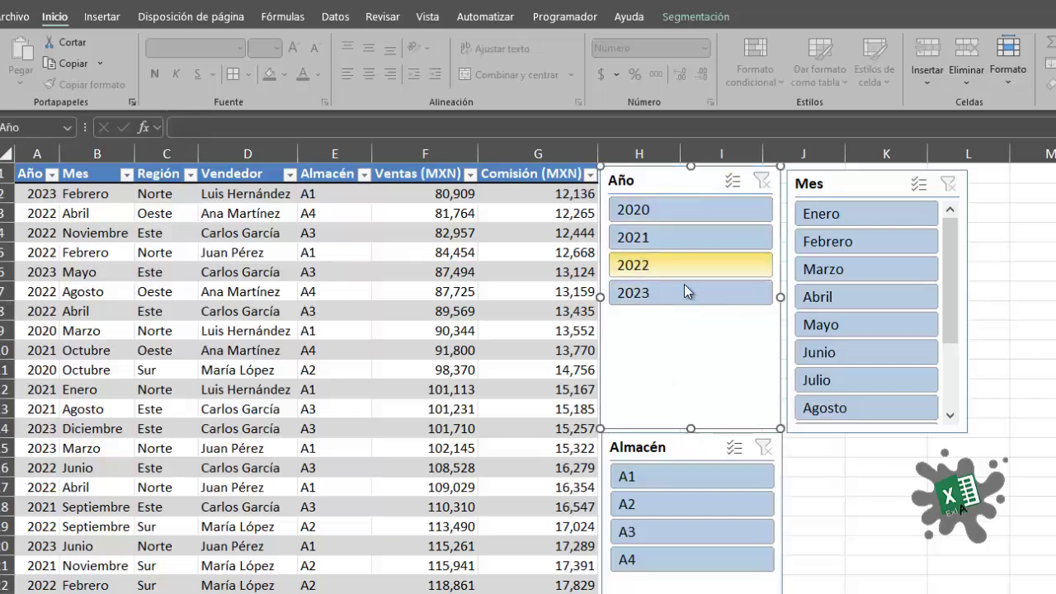
Enable multiple selection in the Año slicer and exclude 2020 and 2022, keeping 2021 and 2023
left_click(733, 182)
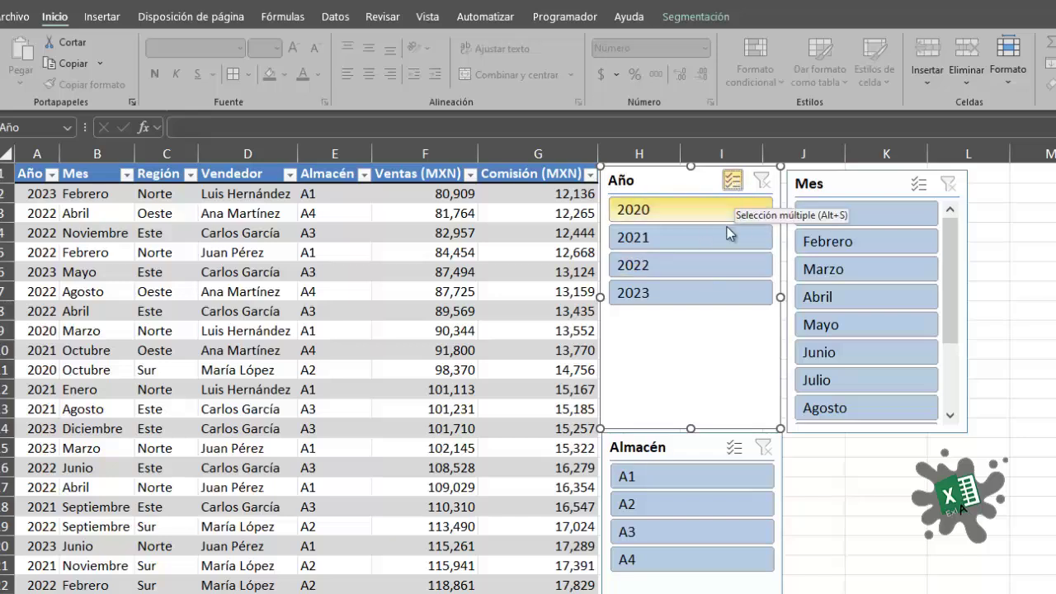
left_click(668, 211)
left_click(686, 263)
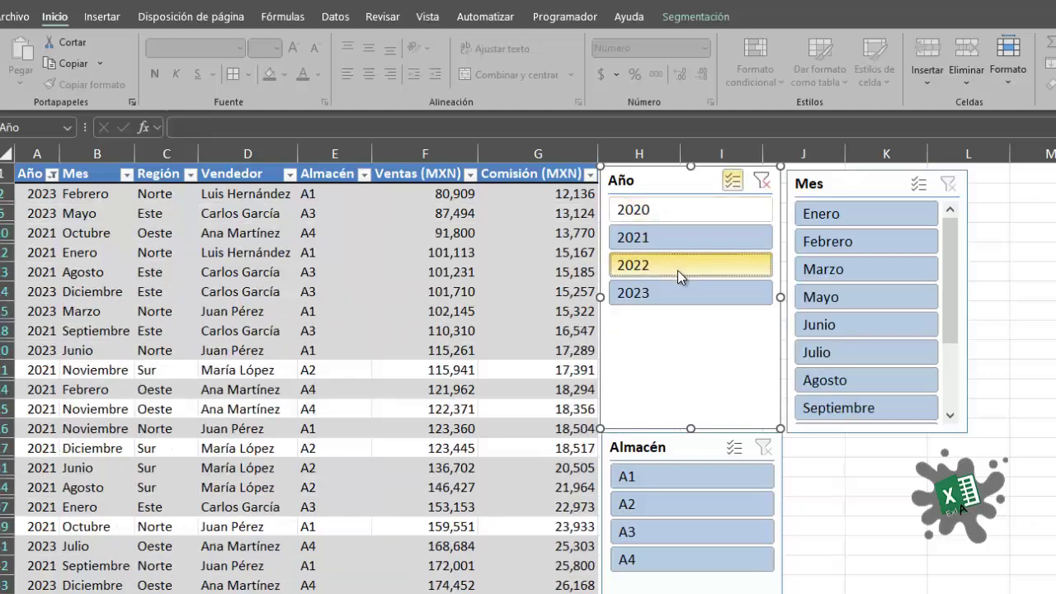
left_click_drag(691, 377, 693, 377)
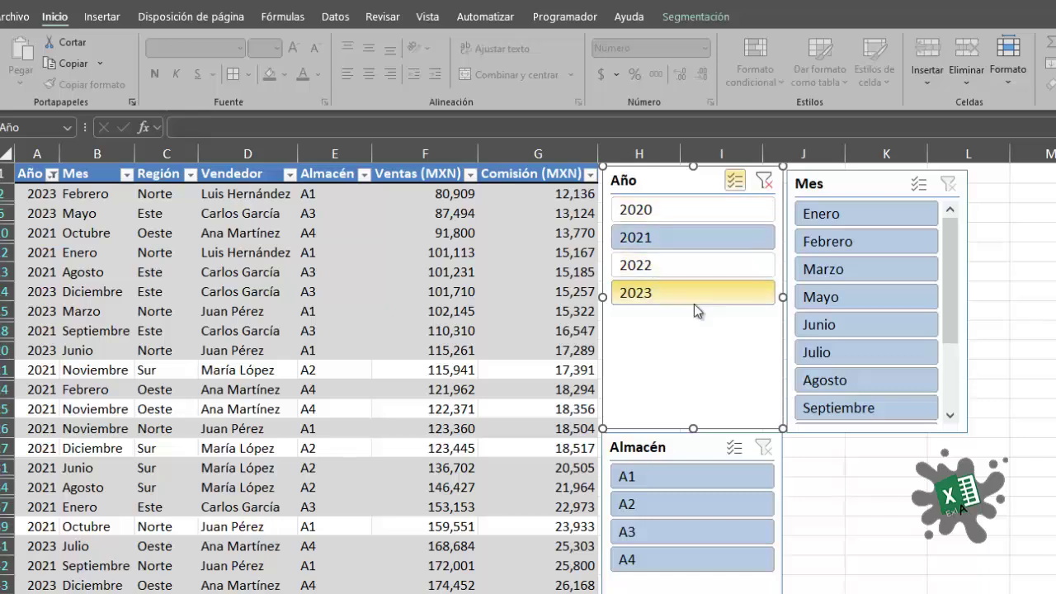
left_click(45, 213)
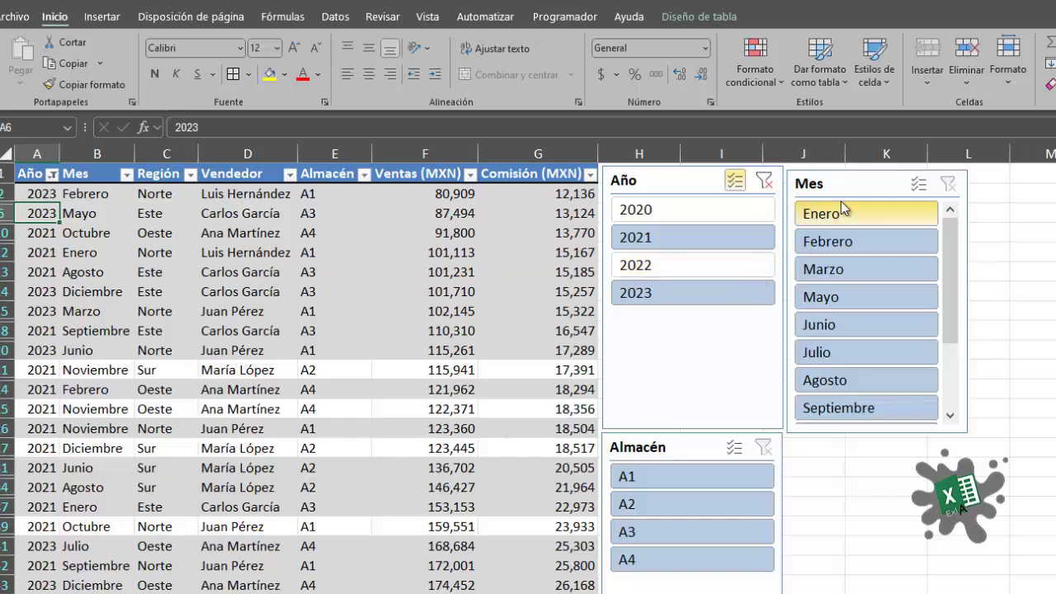
Enable multiple selection in the Mes and Almacén slicers and exclude warehouses A3 and A4
left_click(918, 184)
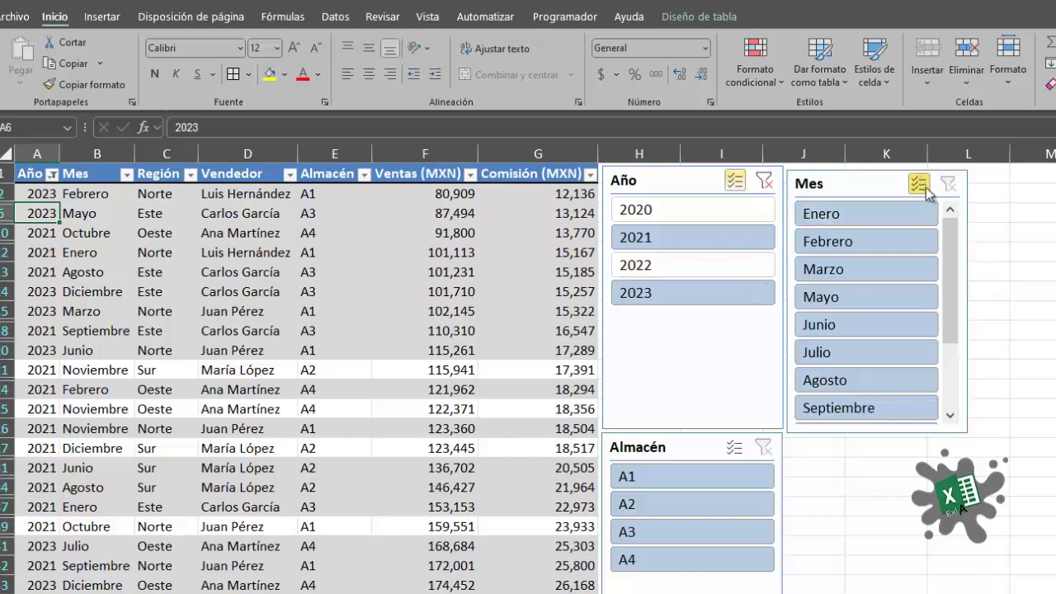
left_click(734, 447)
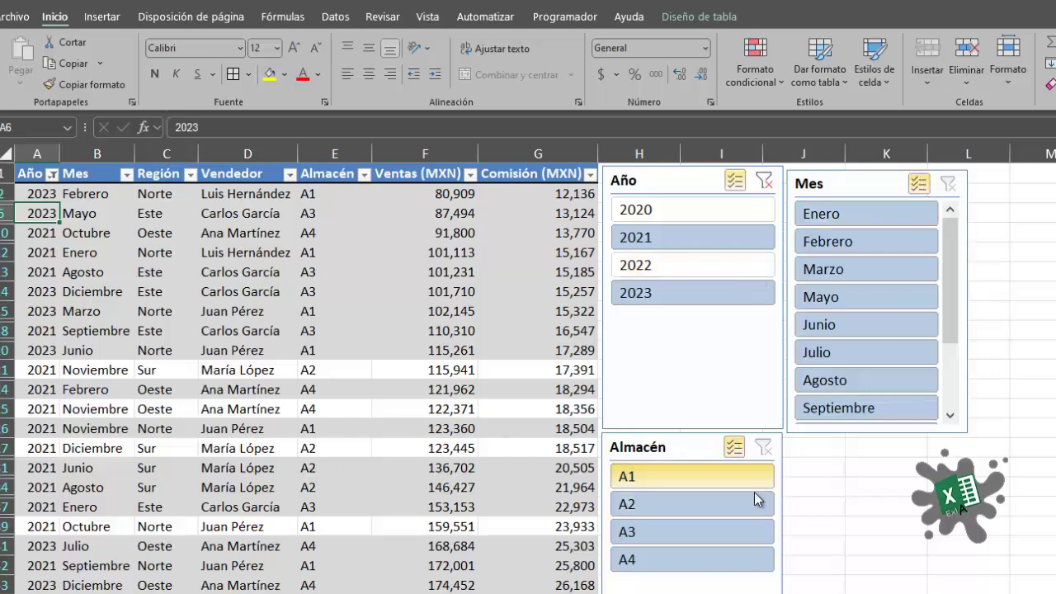
left_click(693, 533)
left_click(691, 561)
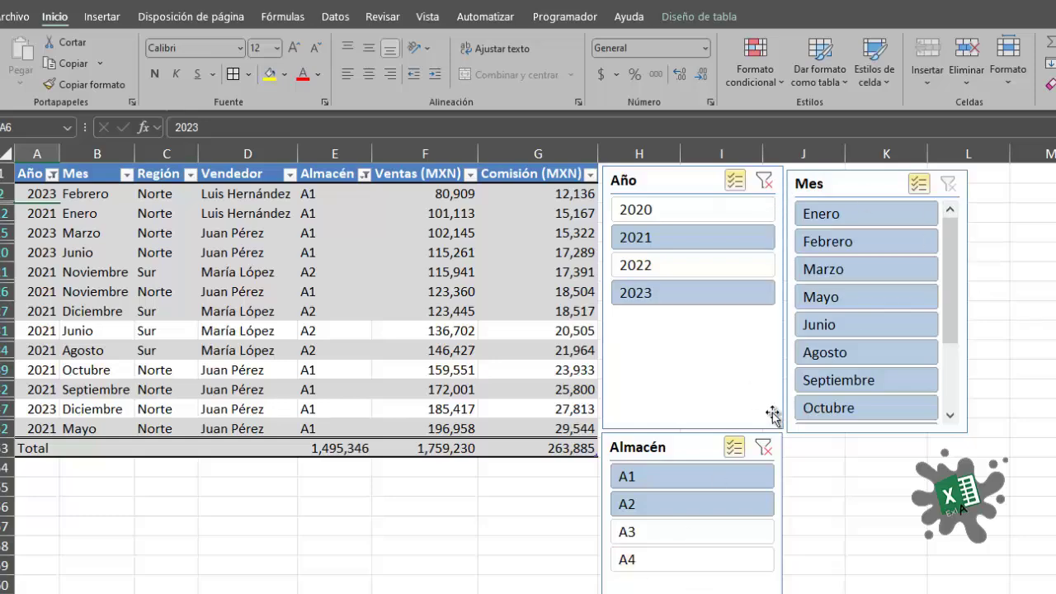
Clear the Almacén and Año filters and turn off multiple selection in all three slicers
left_click(764, 447)
left_click(765, 180)
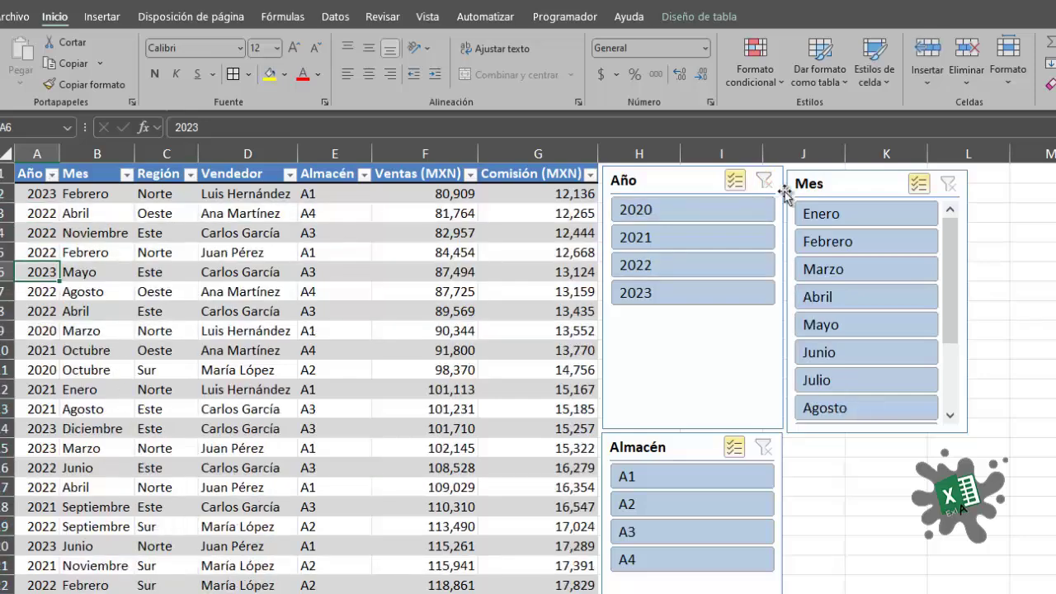
left_click(735, 450)
left_click(920, 183)
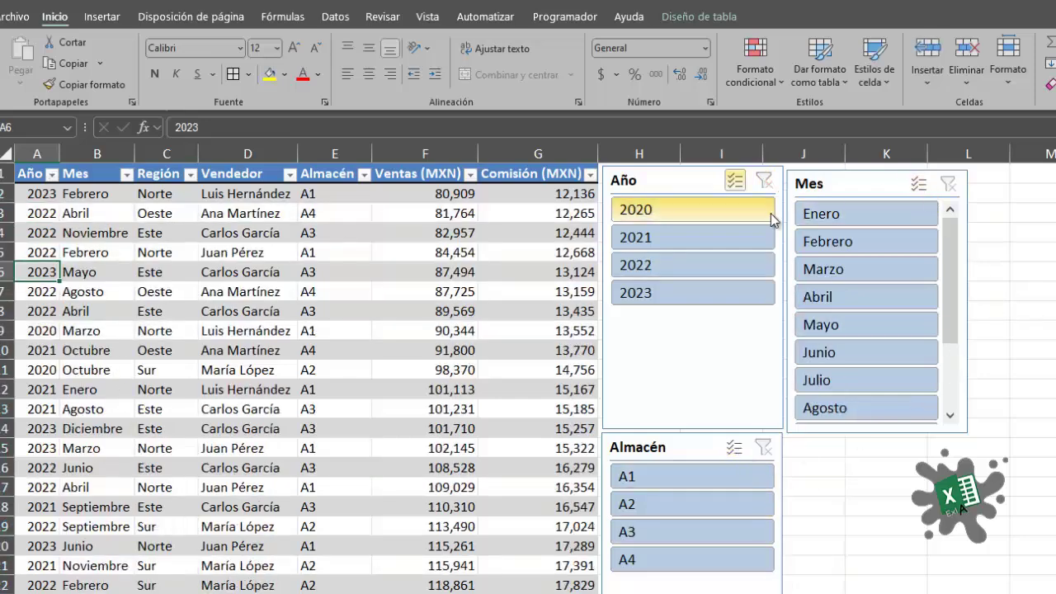
left_click(735, 180)
Filter the table by Abril and by Enero with the Mes slicer, and clear the month filter
left_click(870, 307)
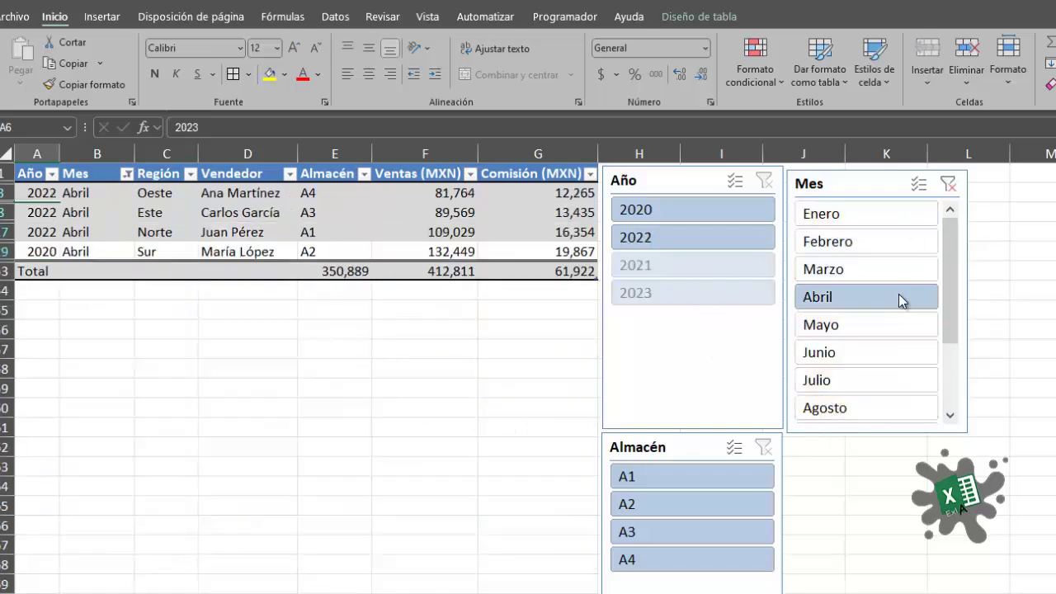
left_click(861, 212)
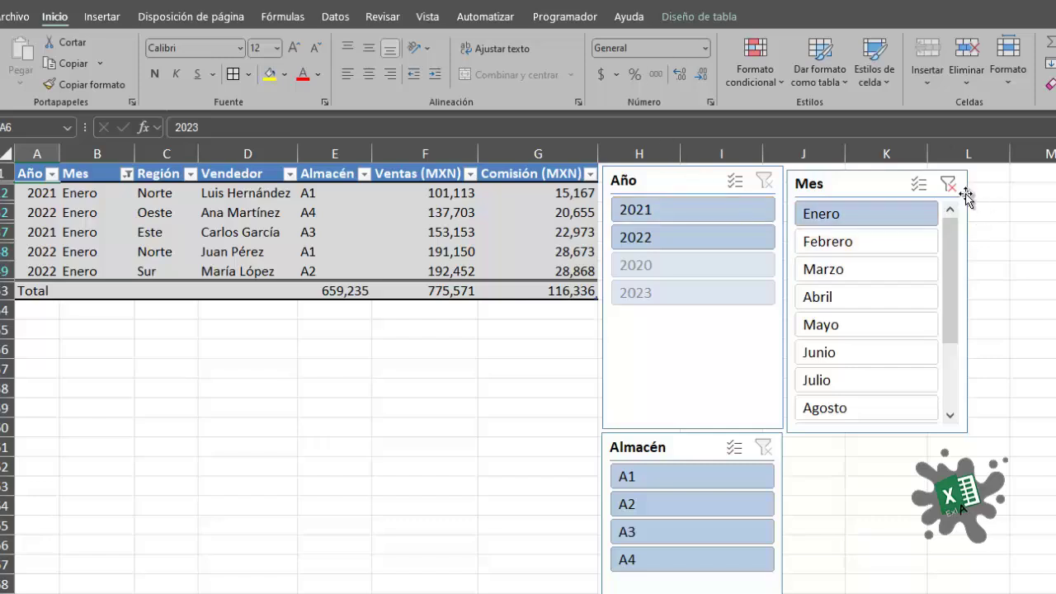
left_click(716, 16)
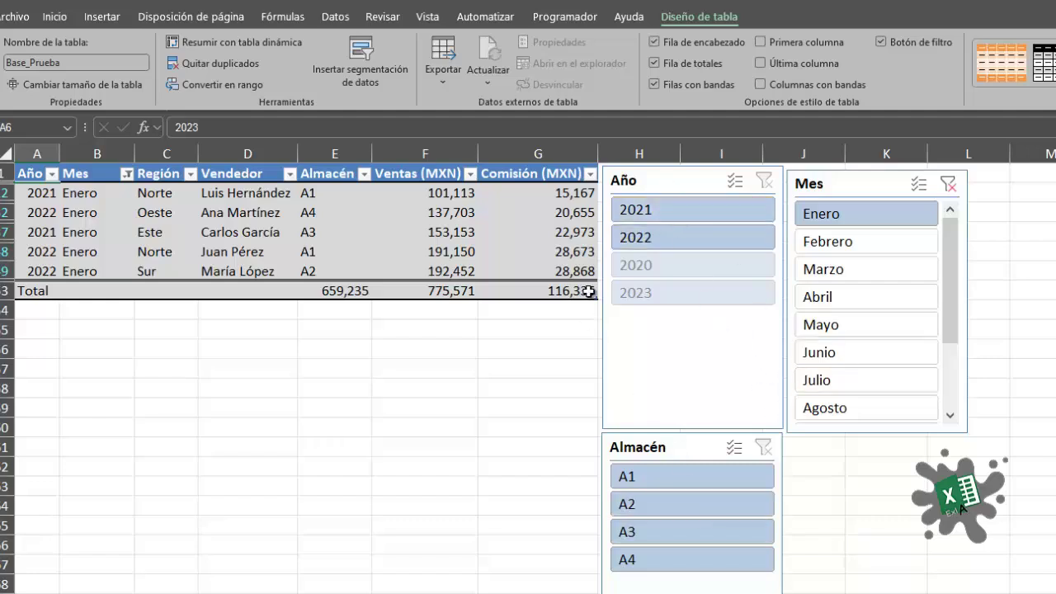
left_click(951, 188)
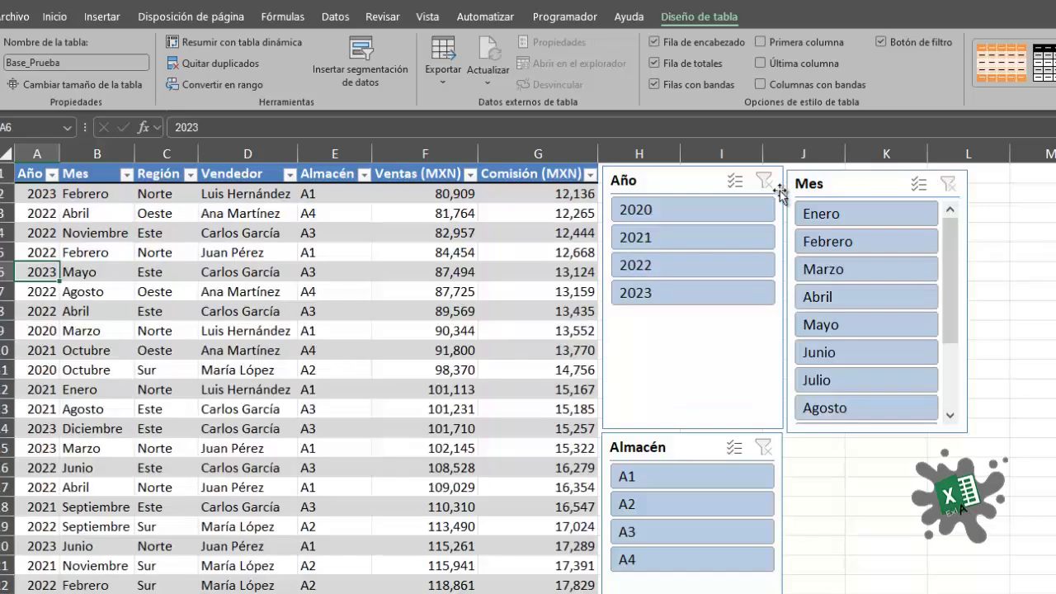
Compare the contextual options offered for a selected slicer with those for a selected table header cell
left_click(844, 183)
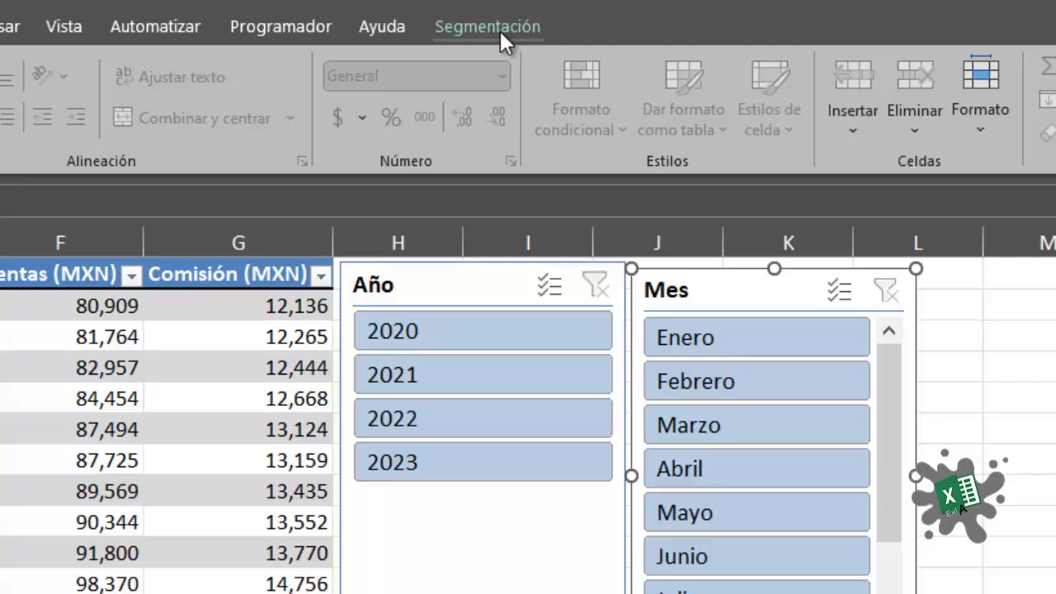
left_click(78, 276)
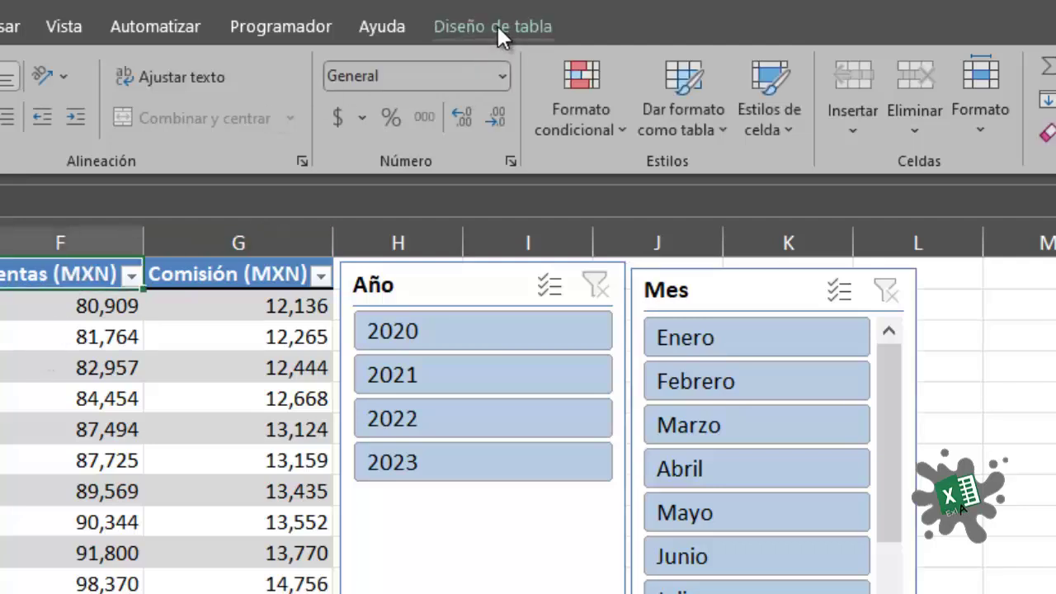
left_click(436, 286)
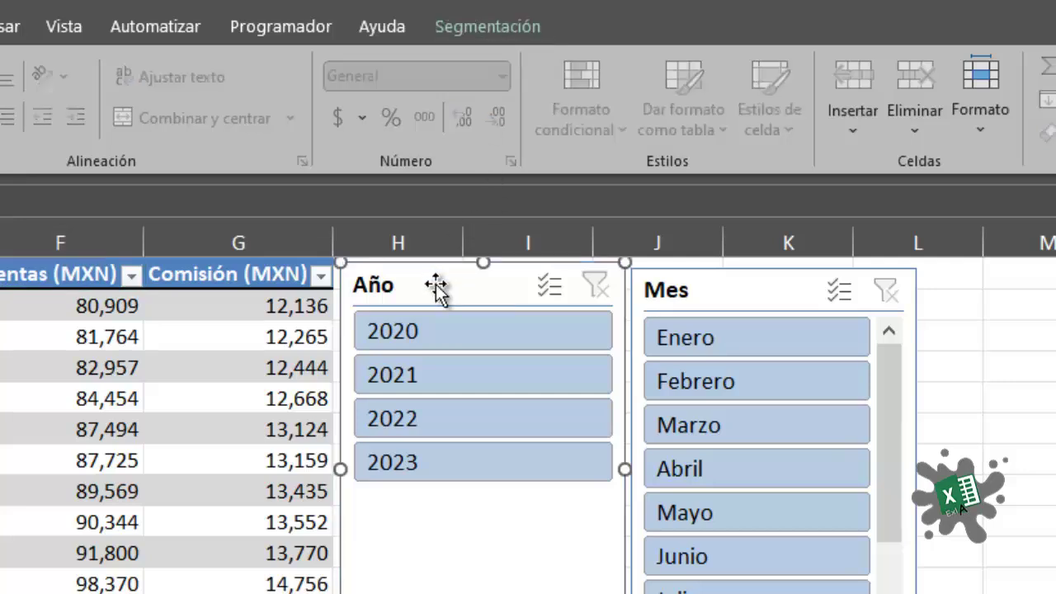
left_click(452, 232)
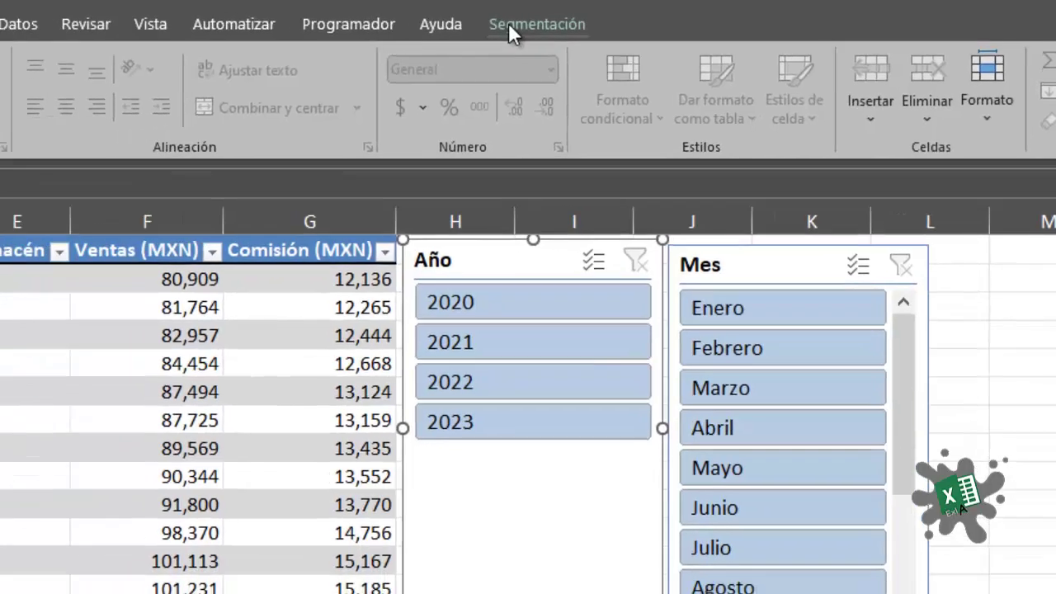
Apply the last light slicer style in the Claro group to the Año slicer
left_click(466, 26)
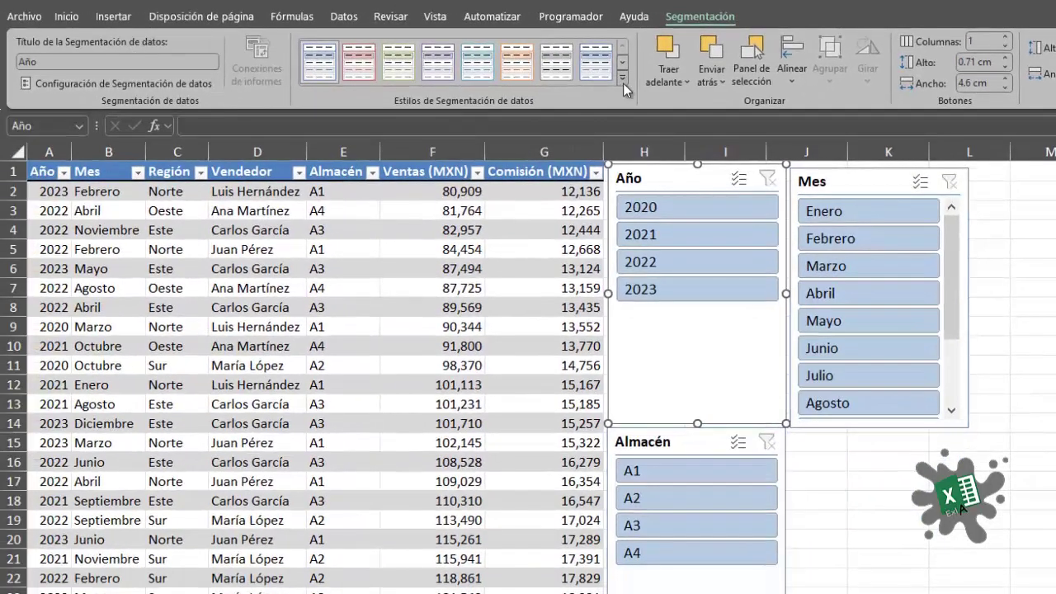
left_click(623, 78)
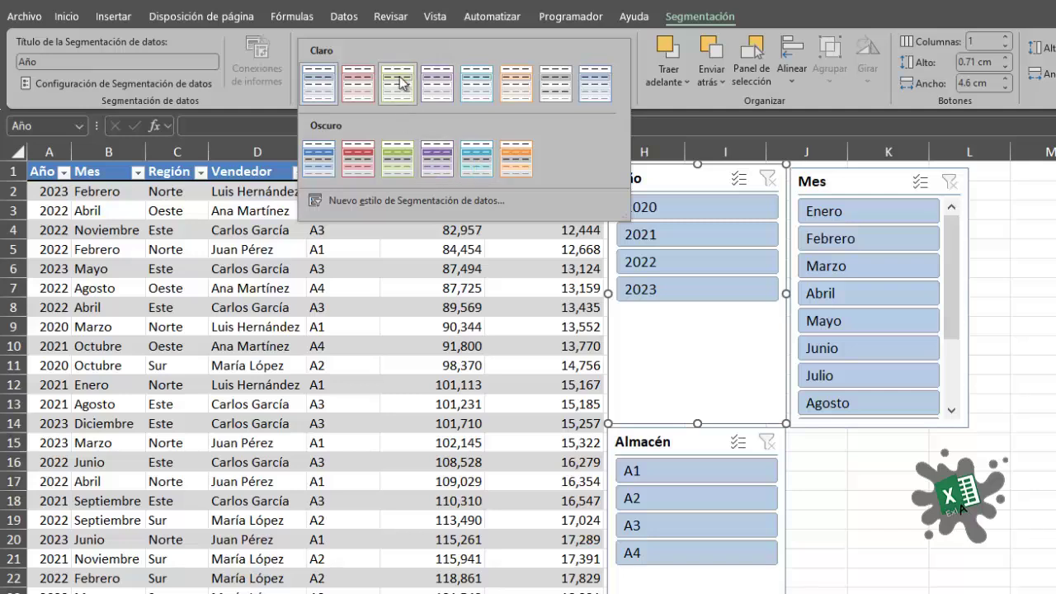
left_click(592, 84)
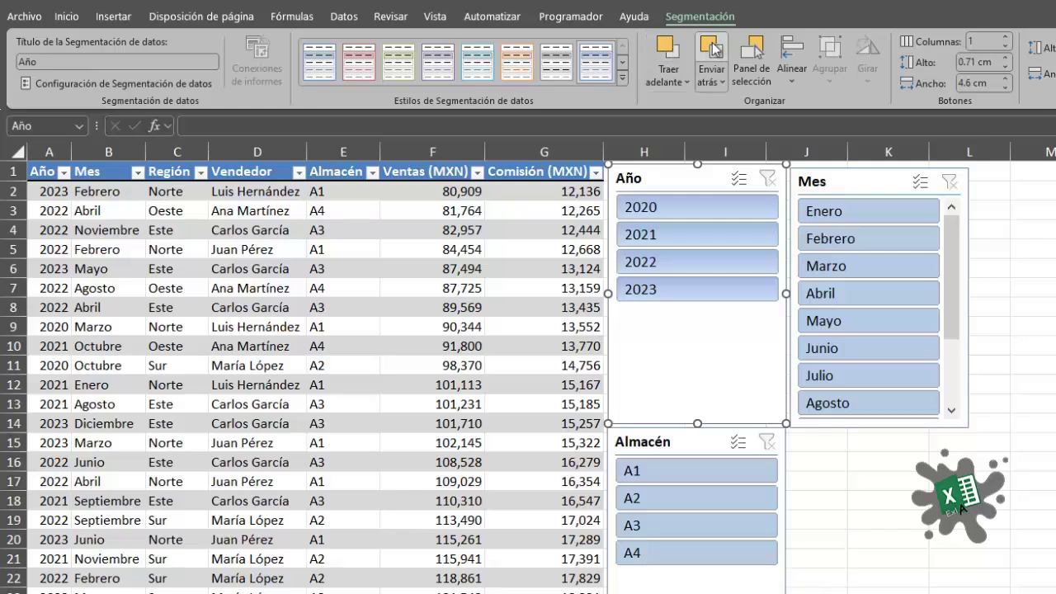
Set the Año slicer's button width to 2.4 cm and move the Mes slicer right beside it
left_click(1006, 88)
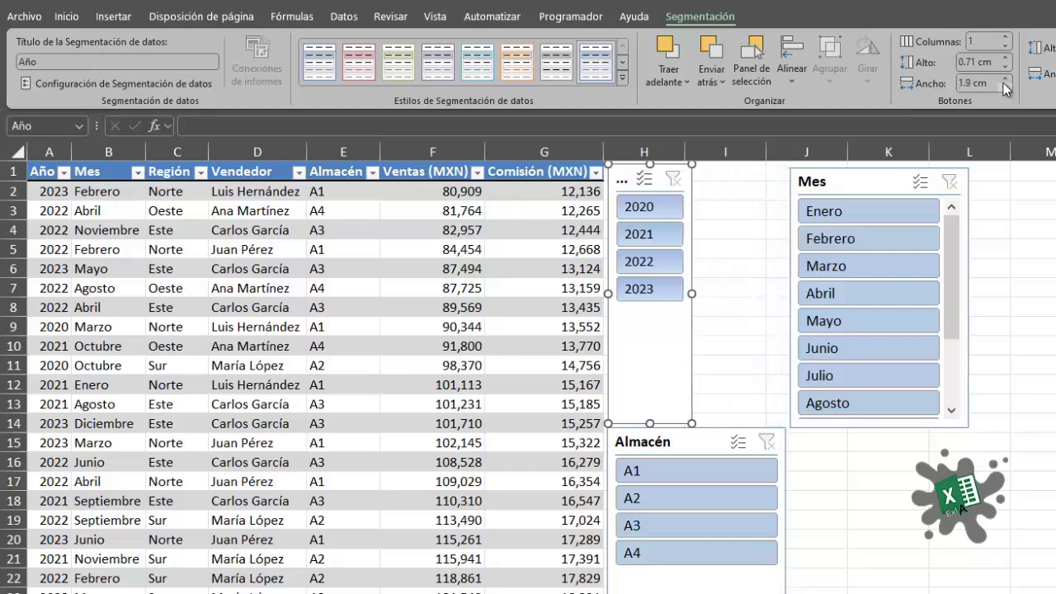
left_click(1006, 80)
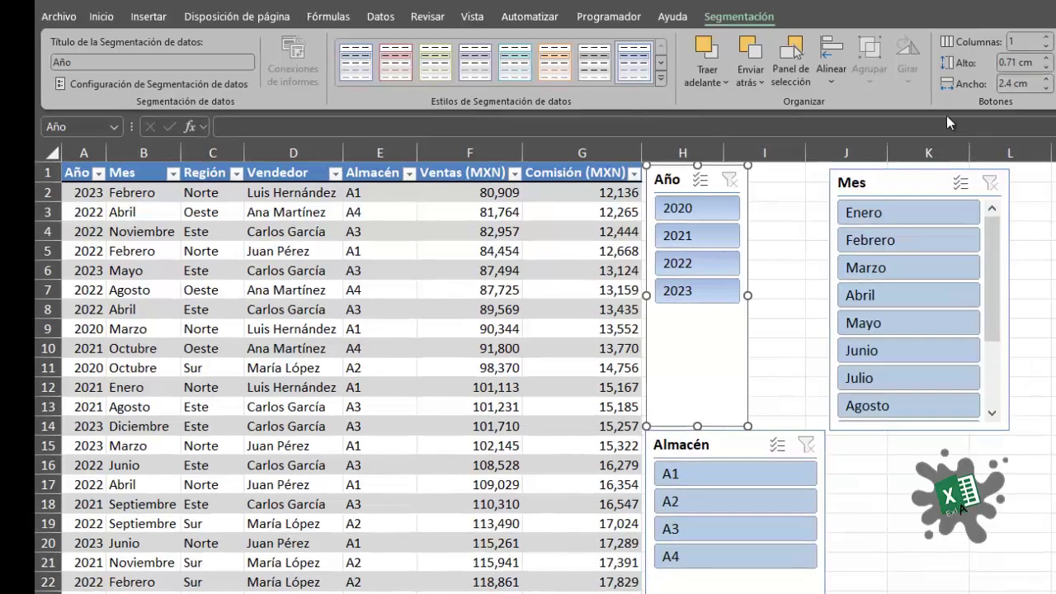
left_click_drag(900, 186, 821, 180)
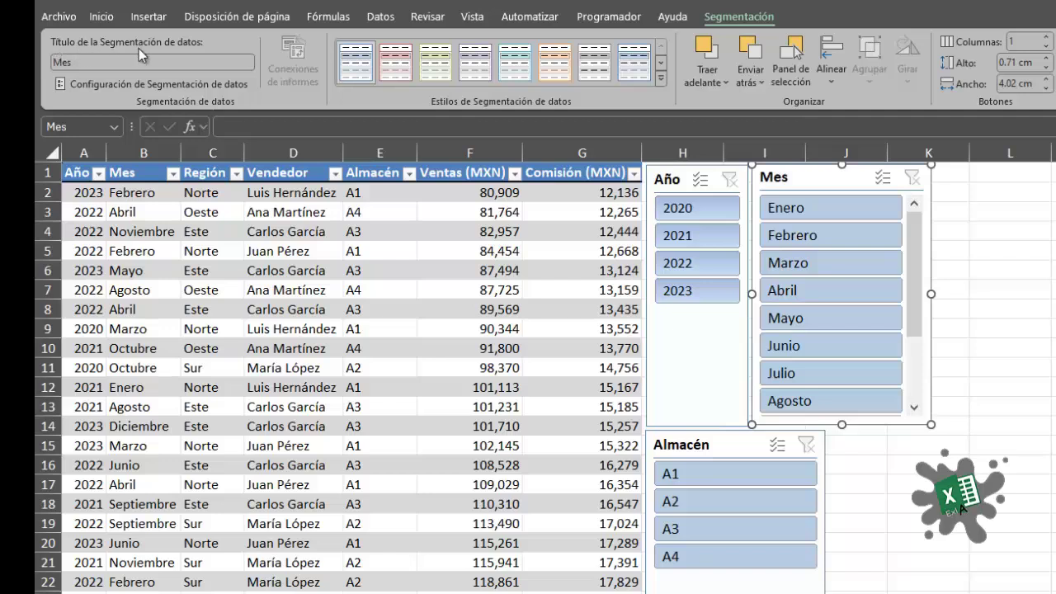
Change the Mes slicer's header title to Meses Prueba in its settings, keeping the header displayed
left_click(81, 60)
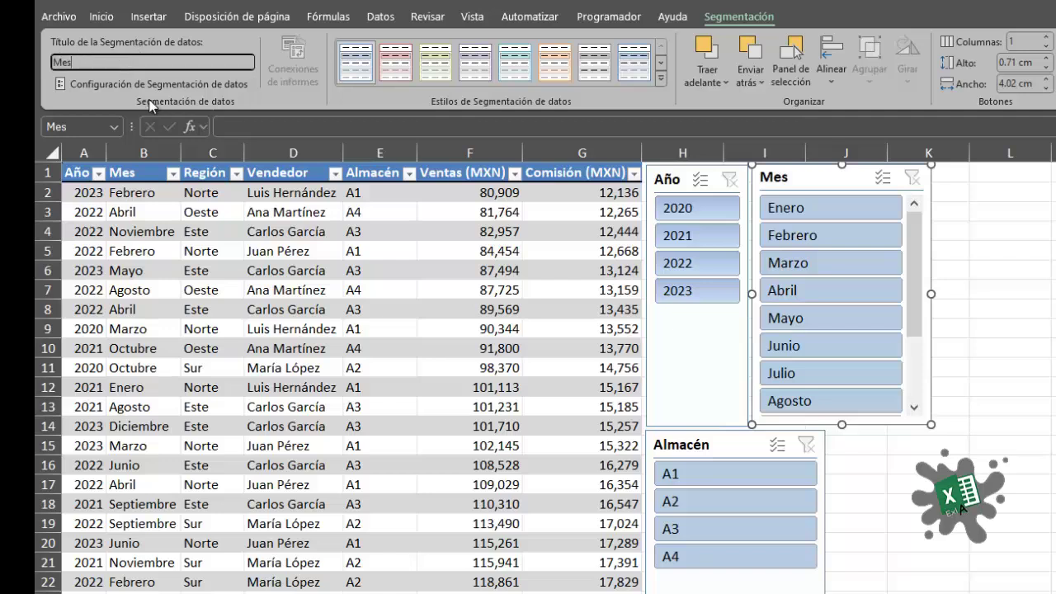
left_click(201, 79)
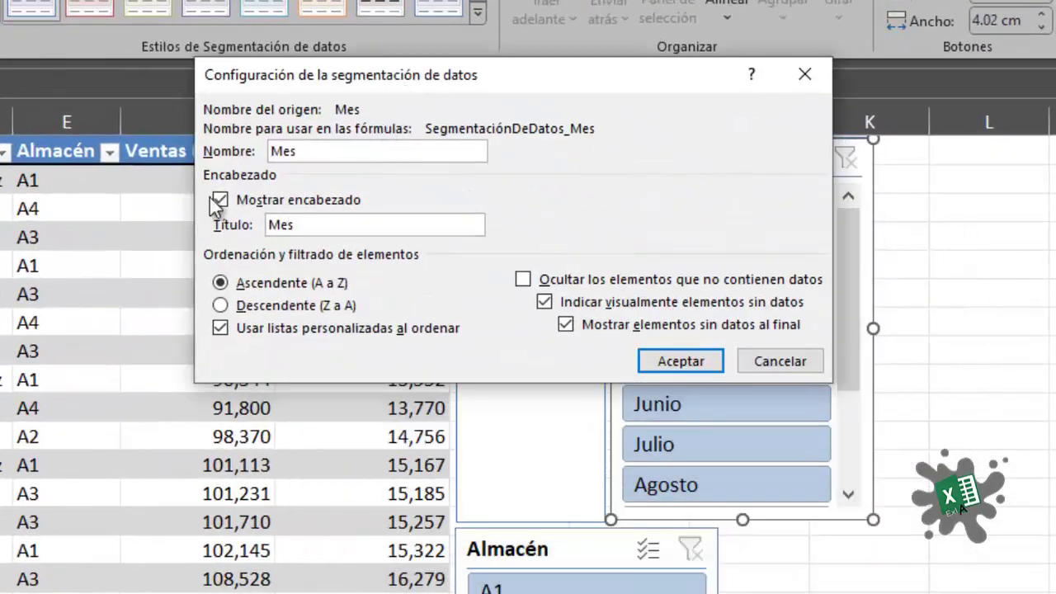
left_click(220, 201)
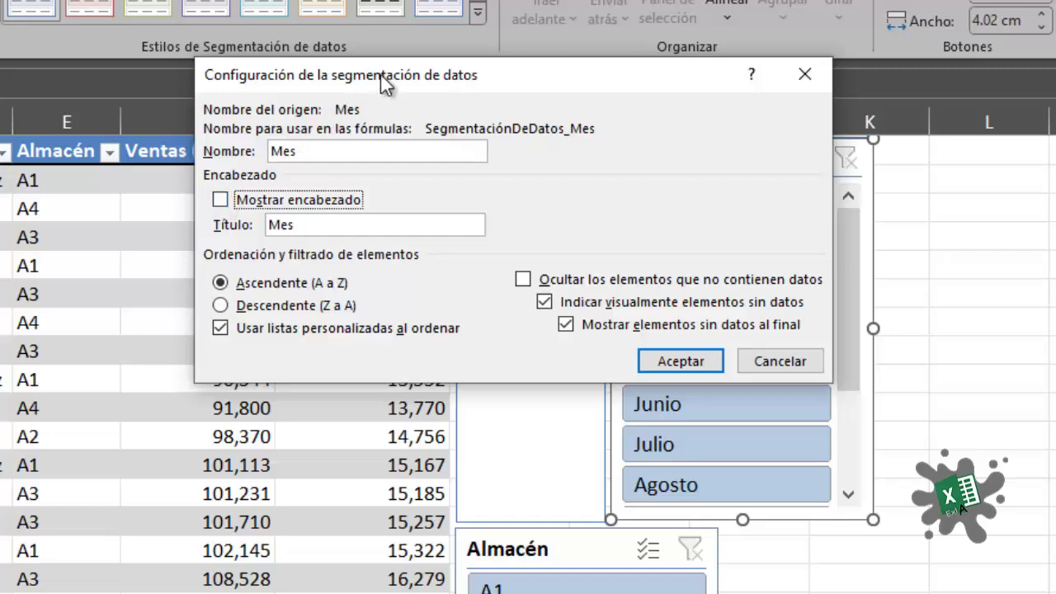
left_click_drag(388, 83, 972, 193)
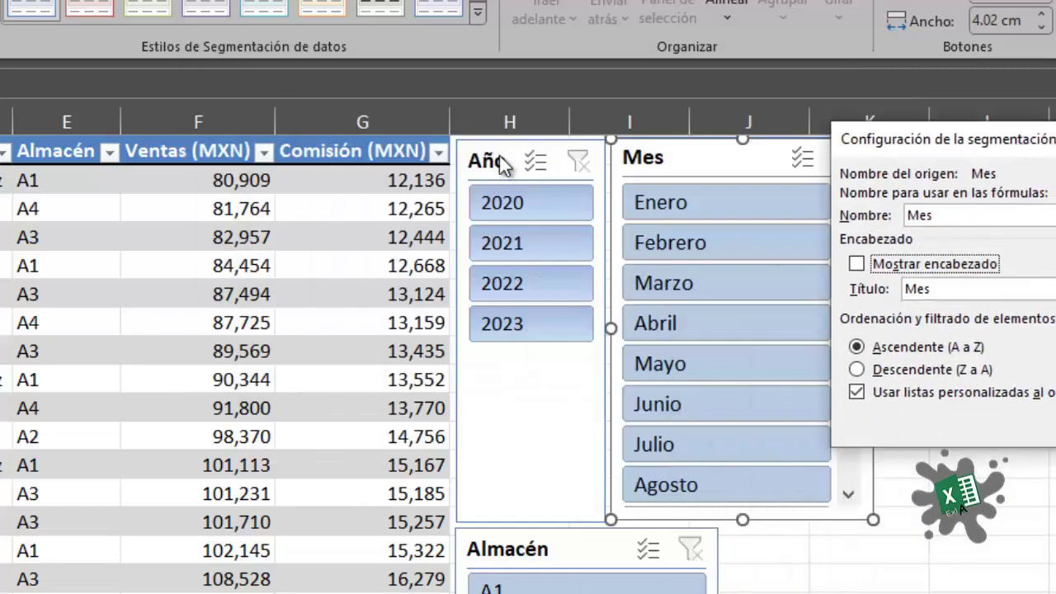
left_click(858, 263)
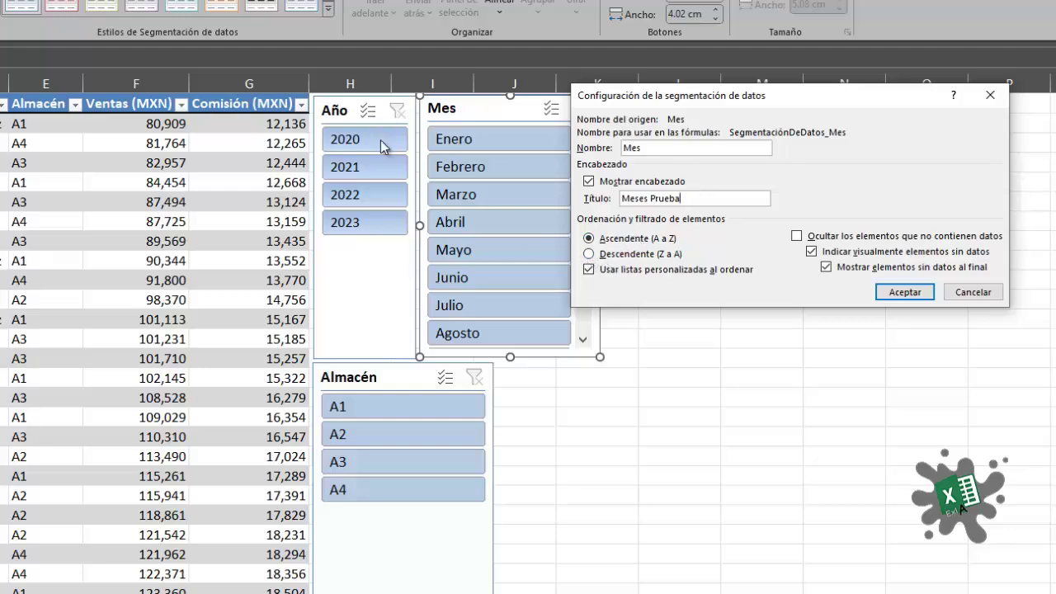
Try the option to hide elements without data in the Mes slicer, turn it off again and close the settings
left_click(800, 237)
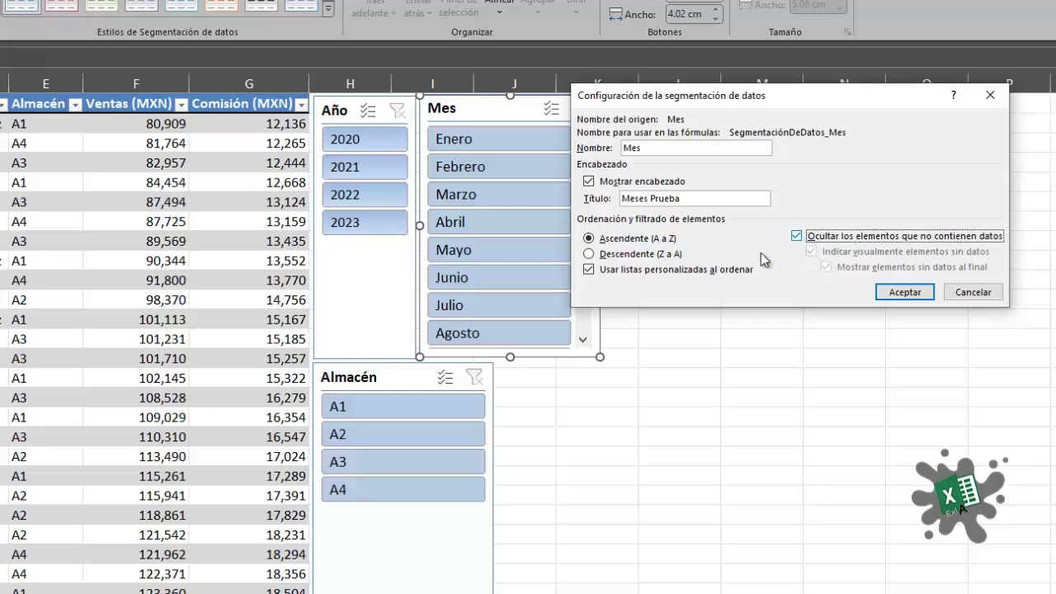
left_click(797, 236)
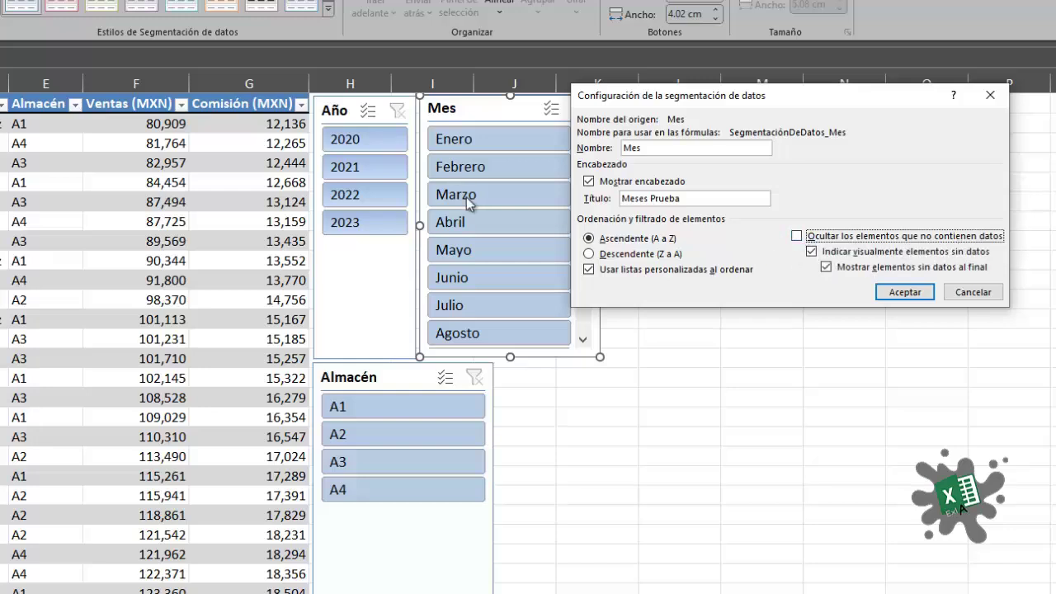
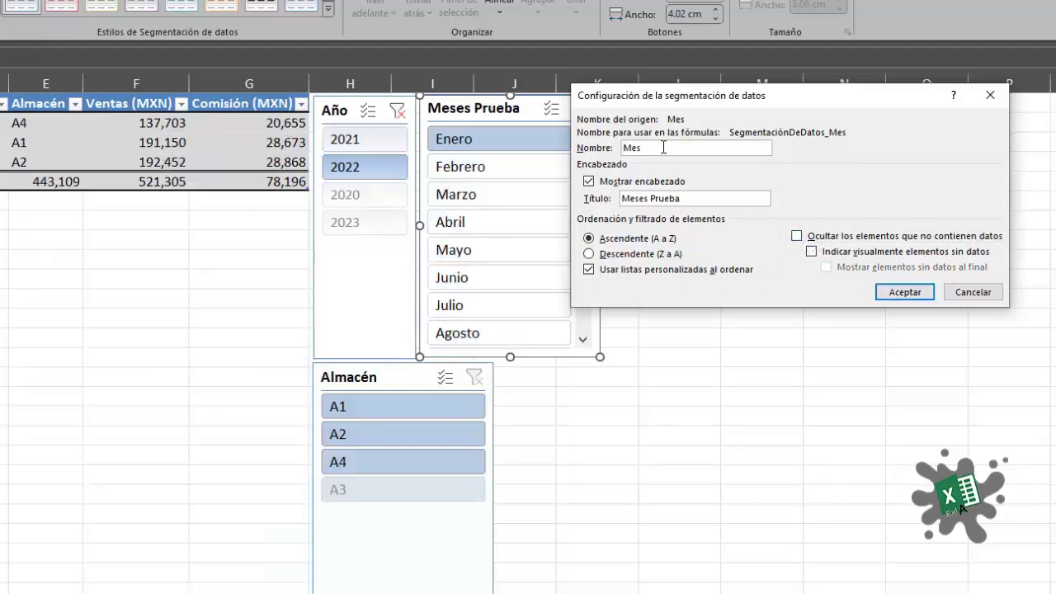
left_click(974, 292)
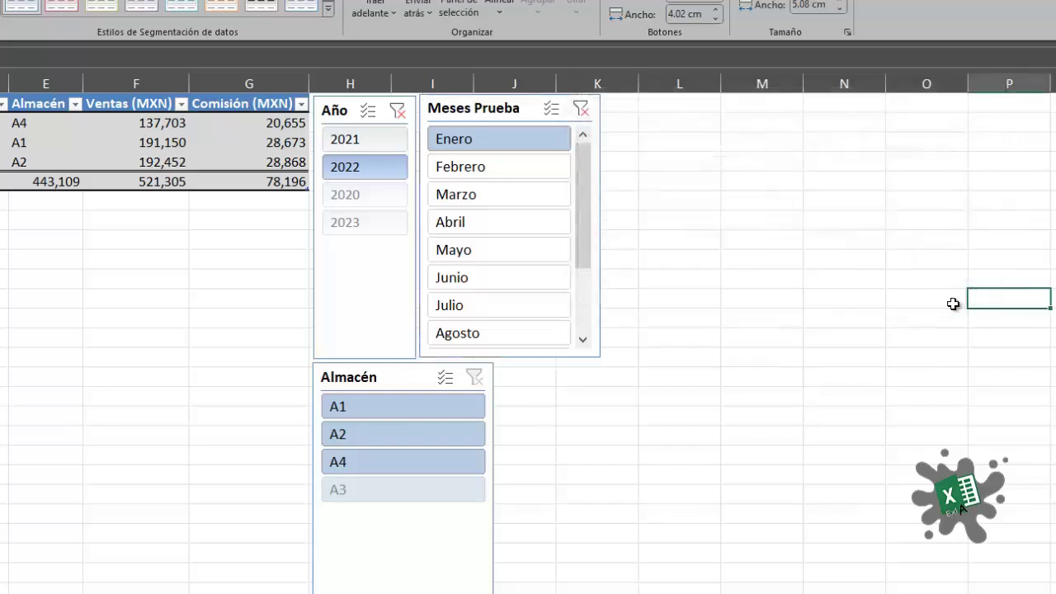
key("Escape")
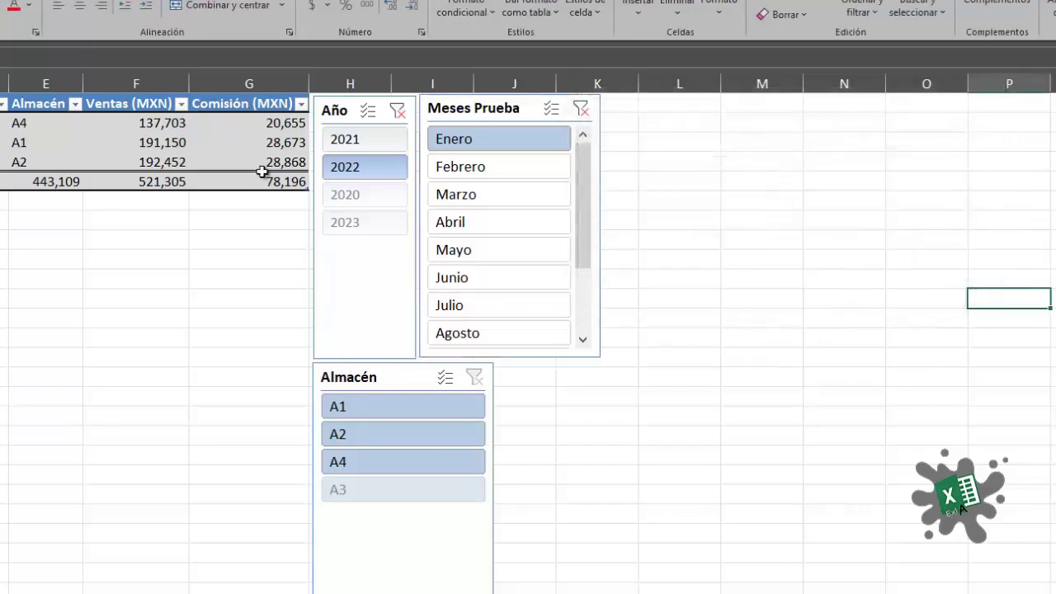
Move the Meses Prueba slicer slightly away from the Año slicer
left_click(455, 106)
left_click(551, 13)
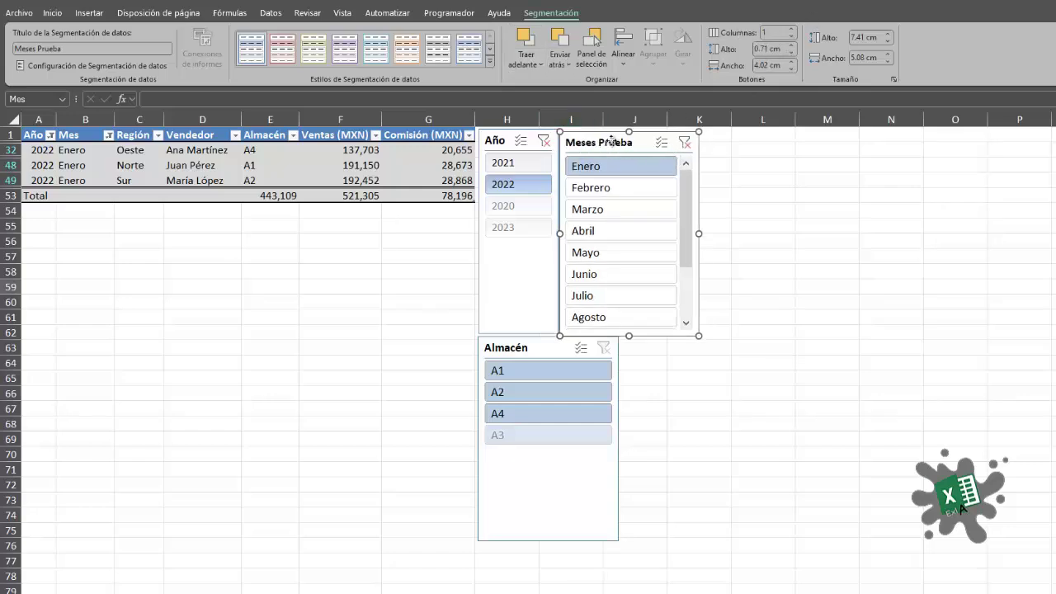
mouse_move(612, 141)
left_mouse_down()
mouse_move(652, 137)
mouse_move(600, 139)
left_mouse_up()
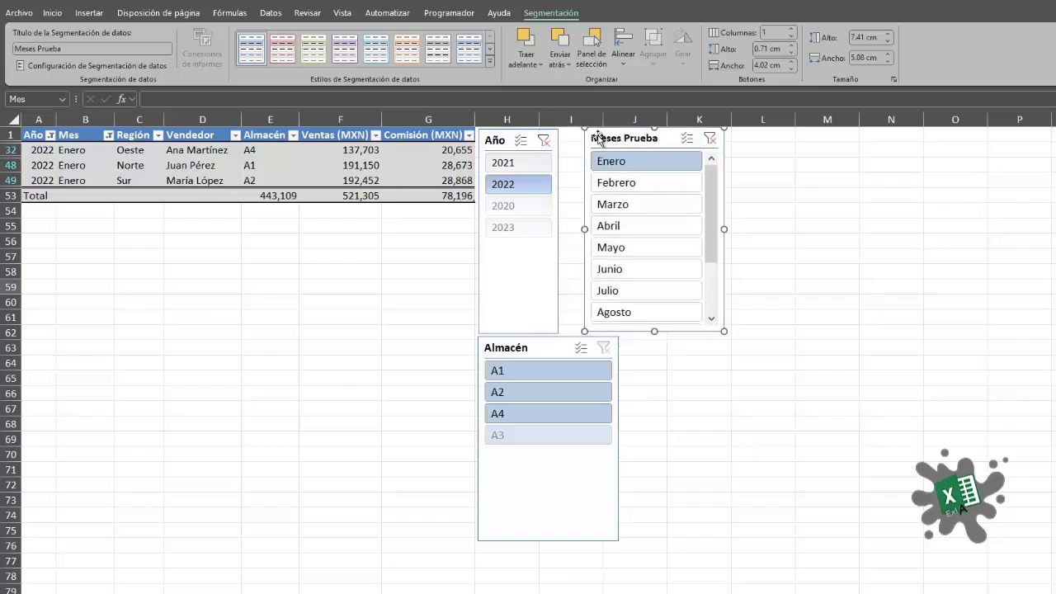
Arrange the Meses Prueba slicer's buttons in 2 columns and set the button width to 3.1 cm
scroll(661, 235, "down", 2)
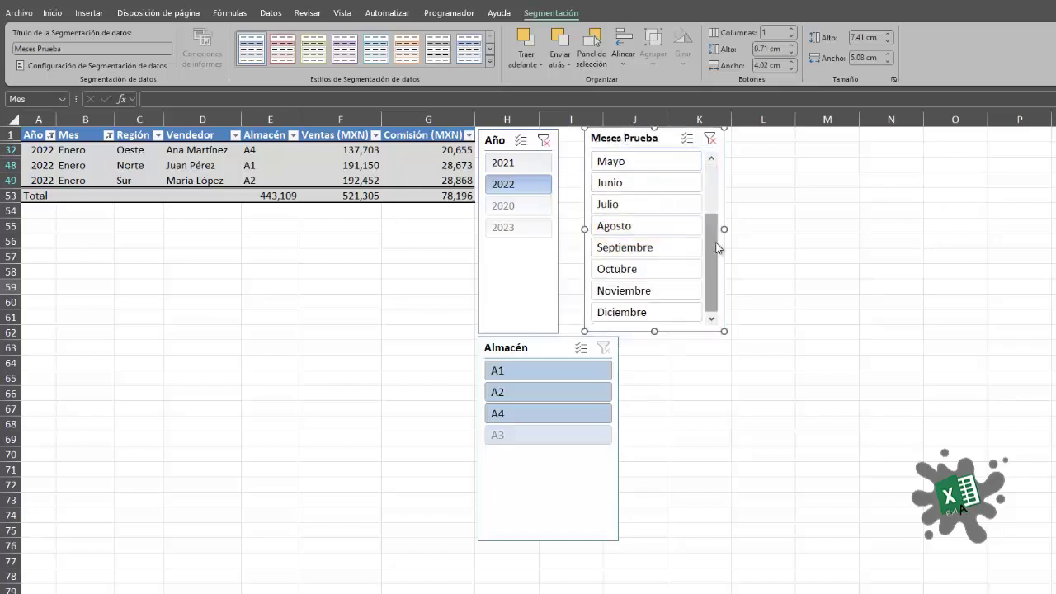
left_click_drag(717, 247, 704, 165)
scroll(709, 231, "down", 4)
scroll(706, 235, "up", 4)
scroll(711, 229, "down", 1)
left_click_drag(711, 233, 707, 177)
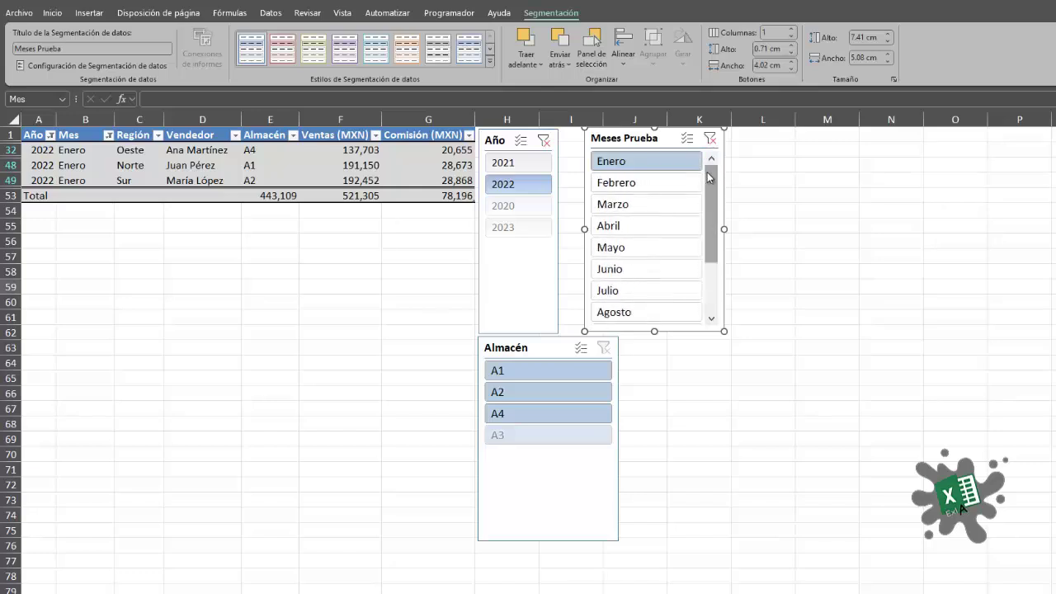
left_click(791, 29)
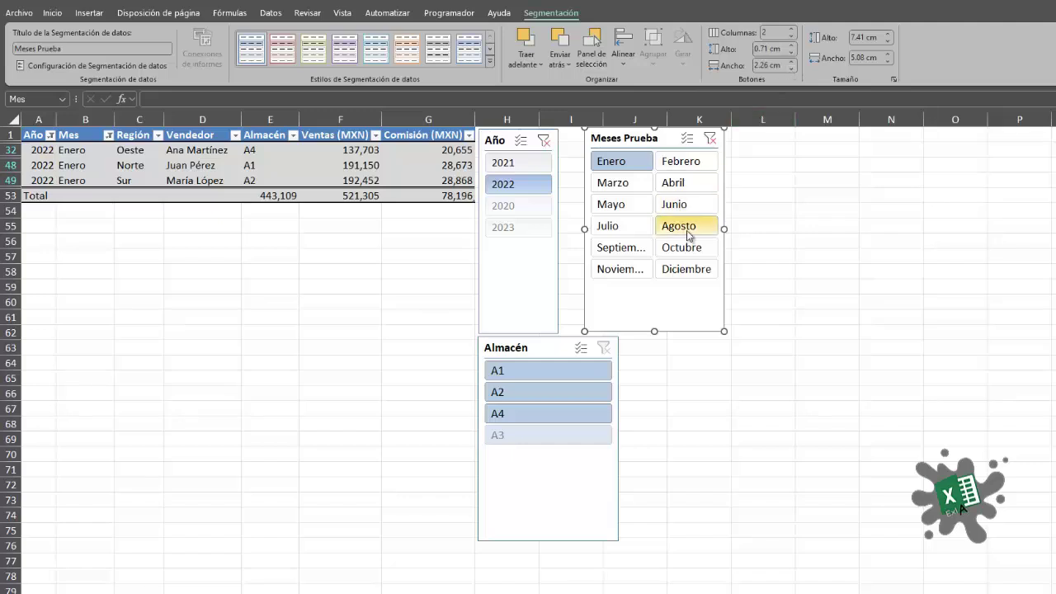
left_click(792, 62)
left_click(791, 67)
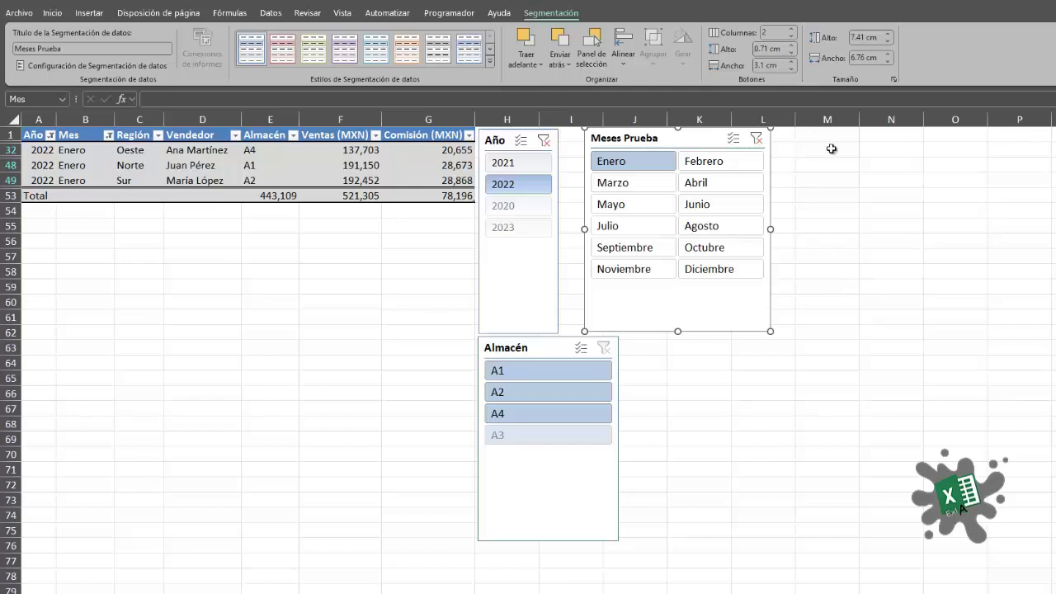
Reduce the Meses Prueba slicer's overall height to 5.8 cm
left_click(888, 42)
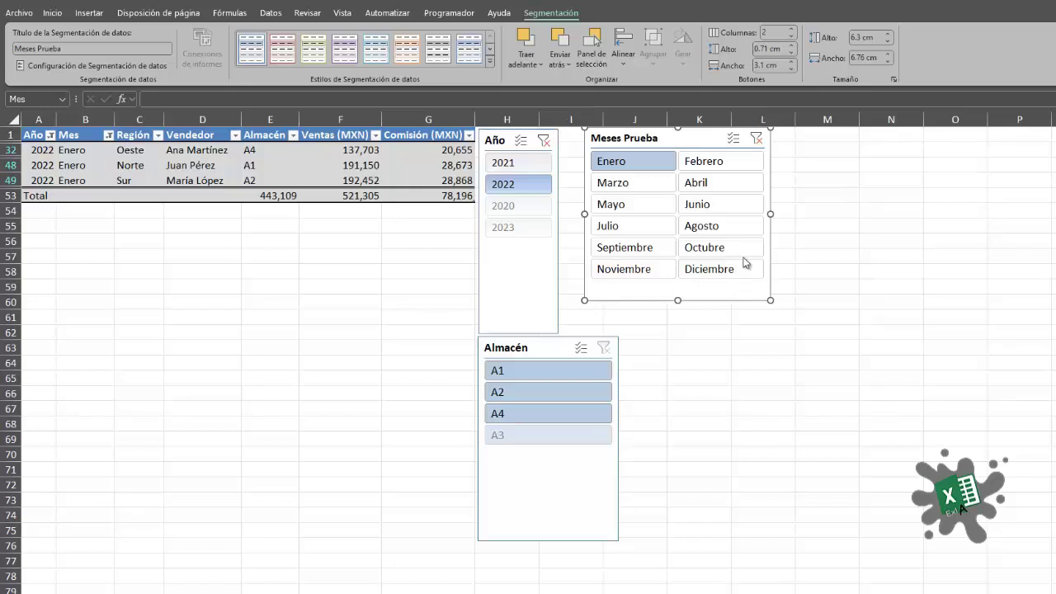
left_click(888, 43)
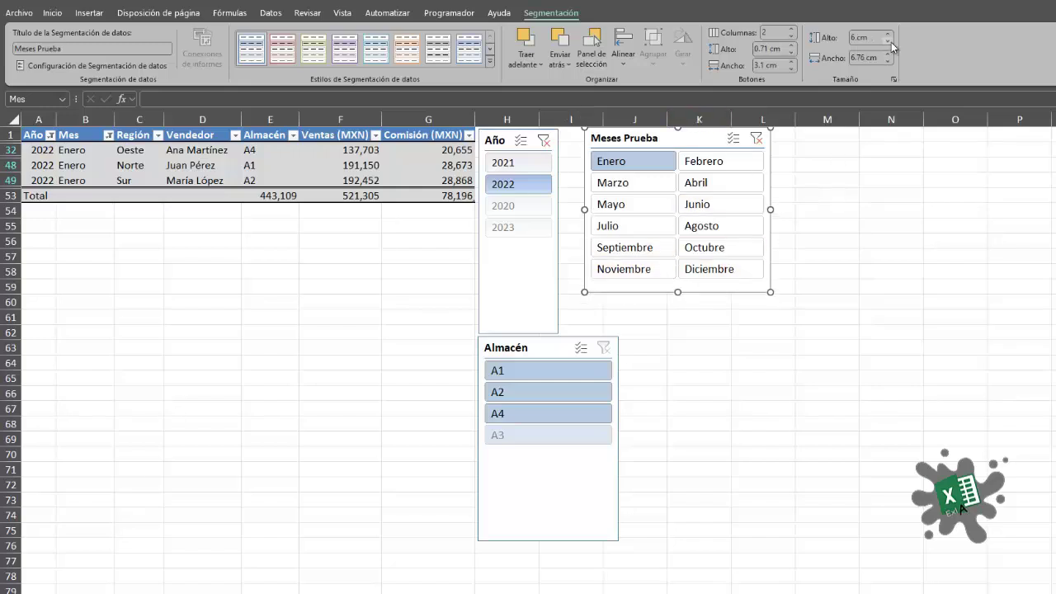
left_click(840, 299)
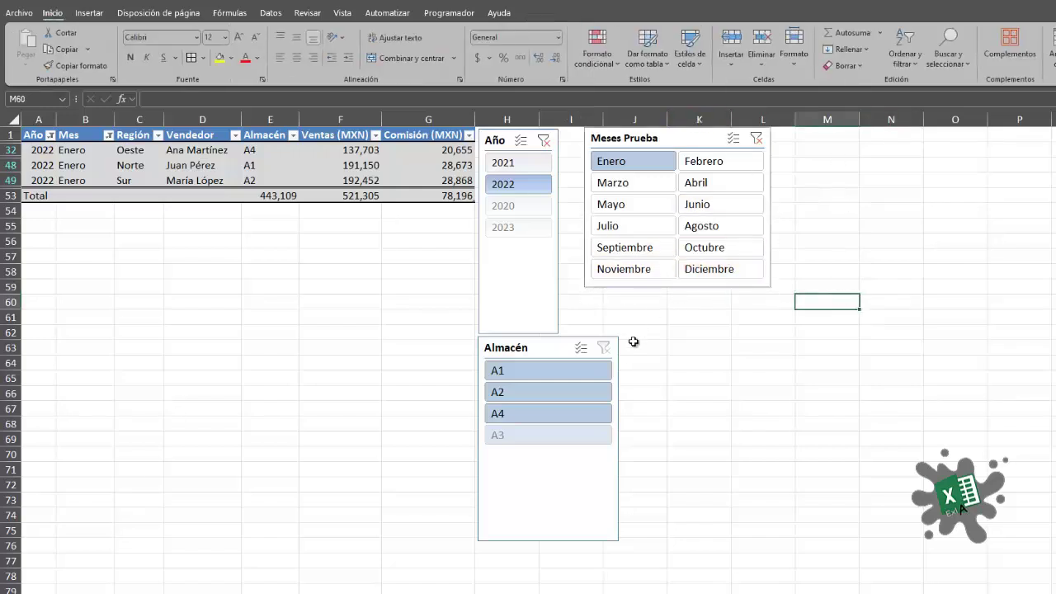
Move the Meses Prueba slicer up against the Año slicer and place the Almacén slicer so it overlaps Meses Prueba
left_click(672, 142)
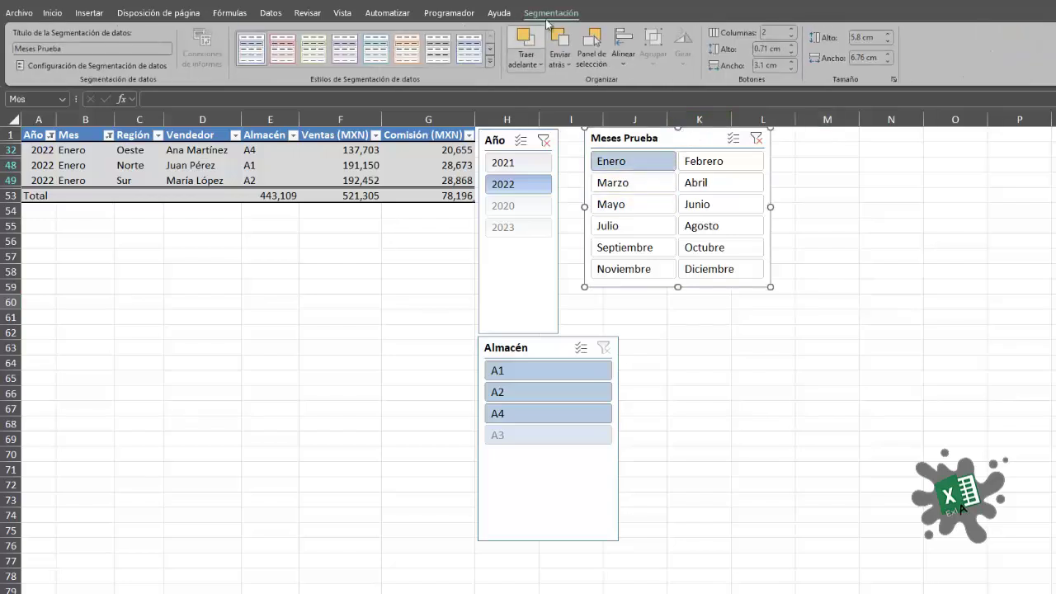
left_click_drag(660, 148, 632, 147)
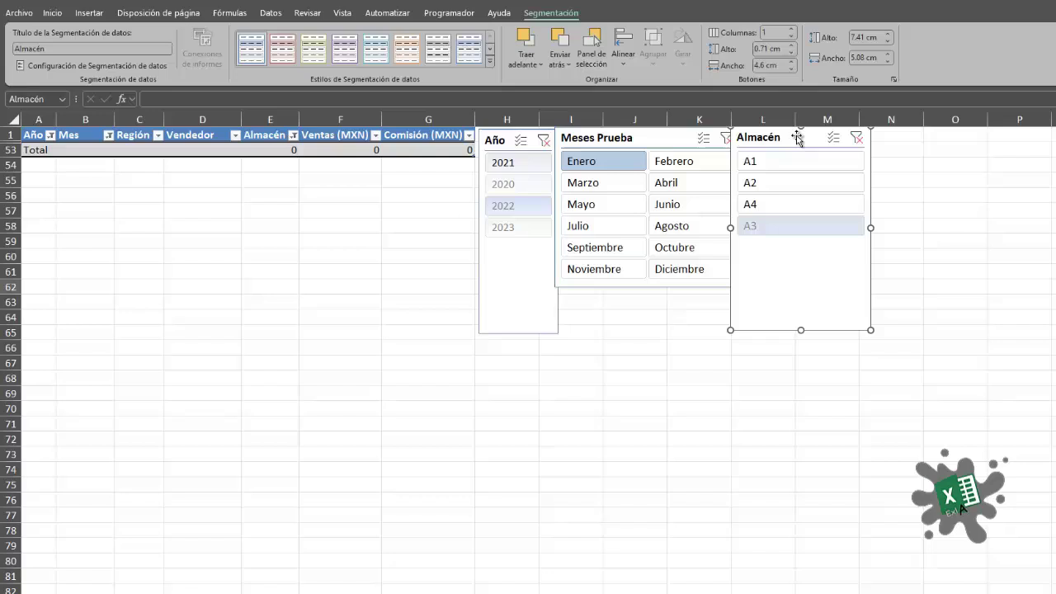
left_click_drag(798, 138, 750, 140)
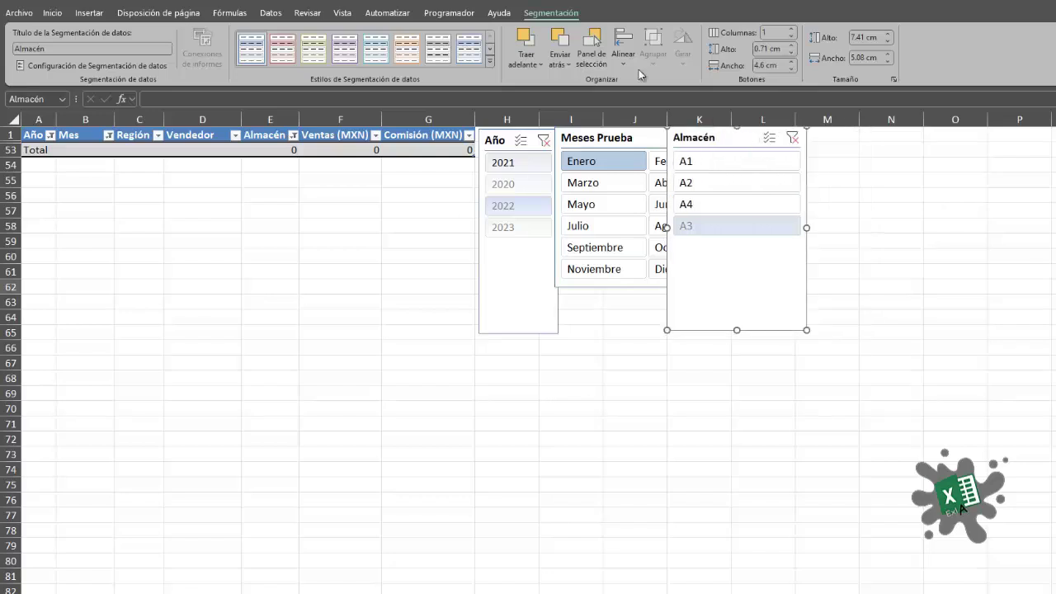
Send the Almacén slicer behind Meses Prueba, bring it forward again and move it just below the Meses Prueba slicer
left_click(561, 45)
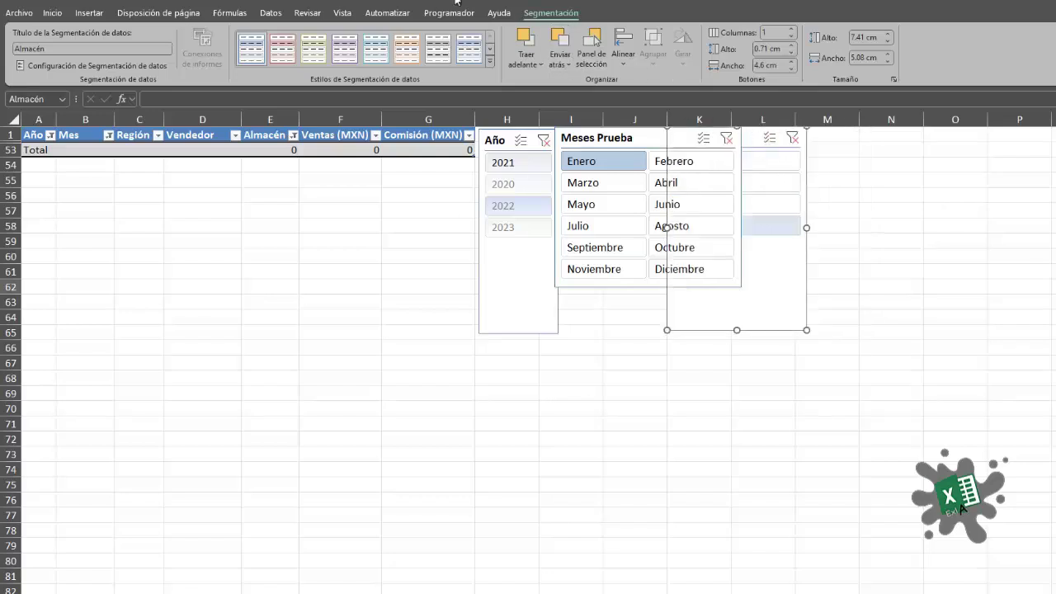
left_click(525, 45)
left_click_drag(725, 140, 672, 209)
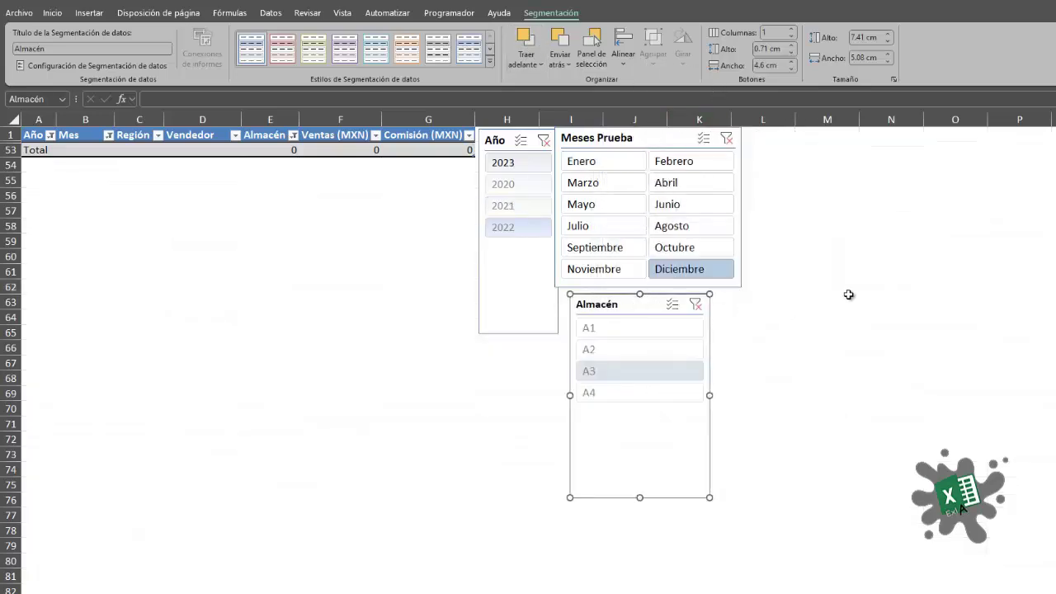
left_click(846, 299)
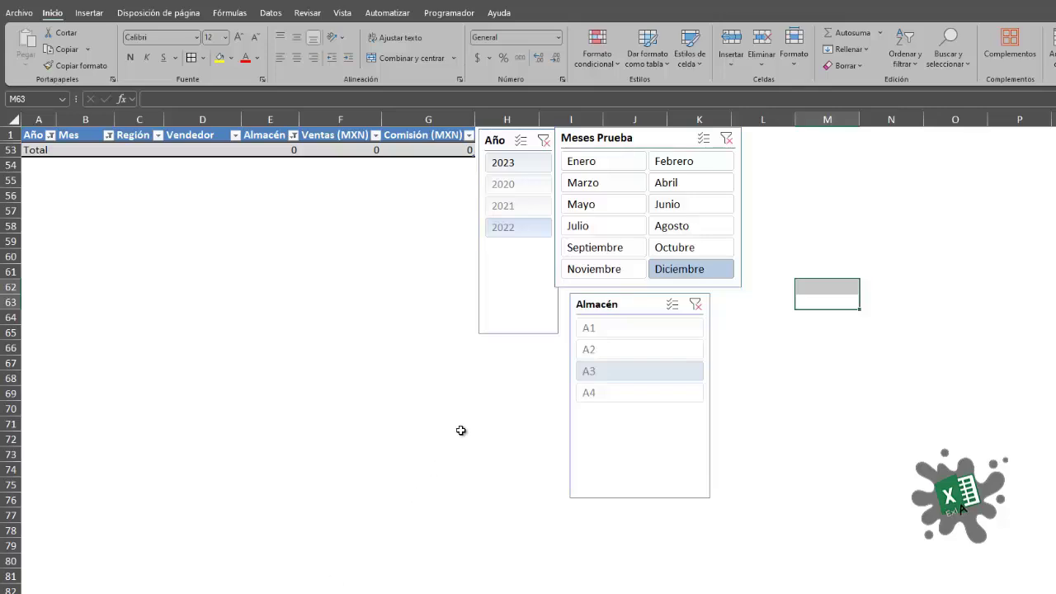
Clear the Almacén, month and year slicer filters and display the design options of the sales table
left_click(697, 306)
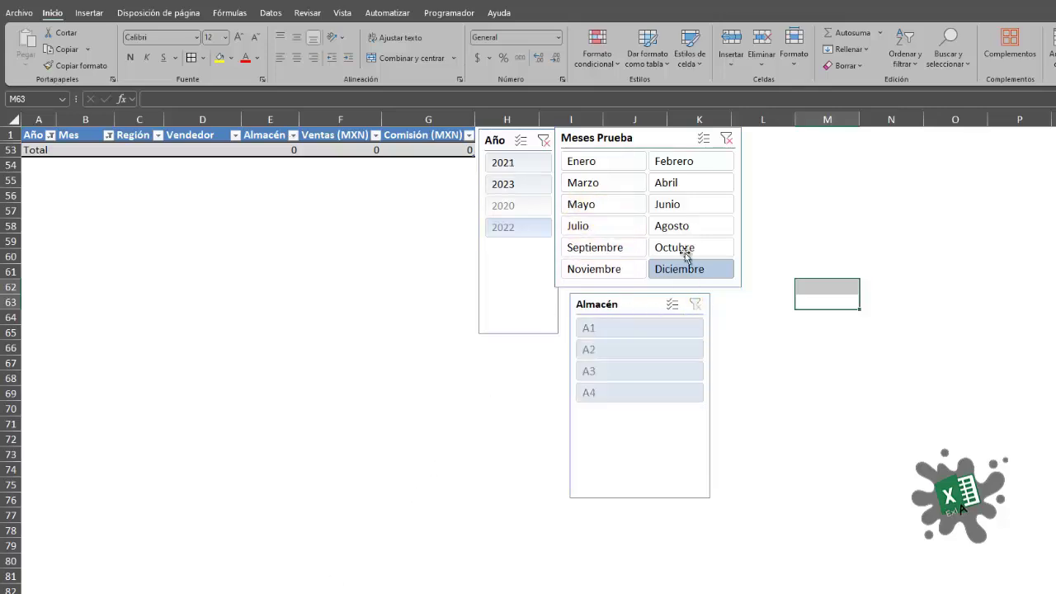
left_click(727, 137)
left_click(543, 140)
left_click(180, 289)
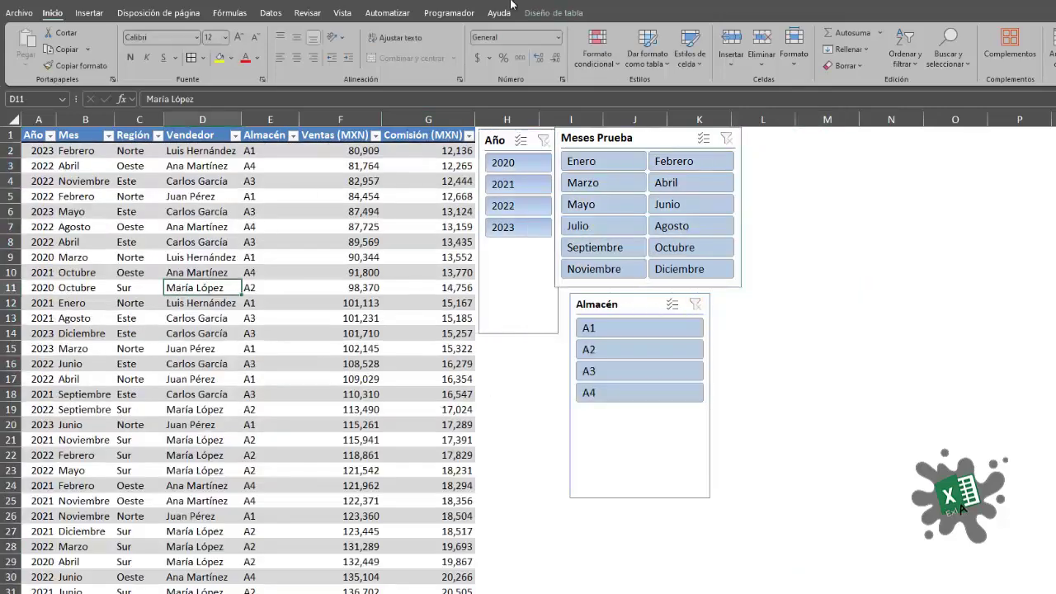
left_click(578, 14)
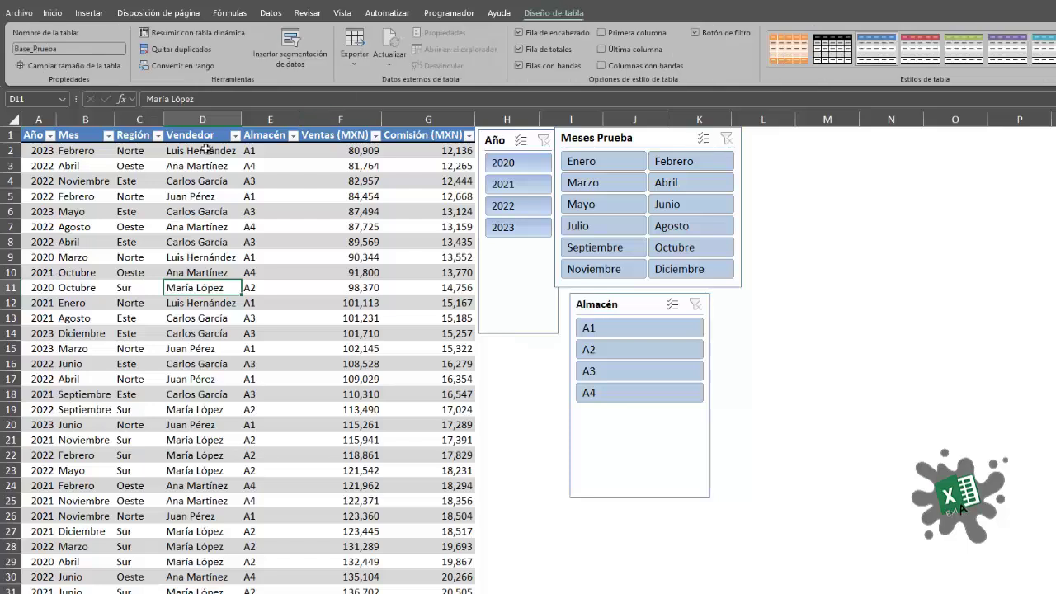